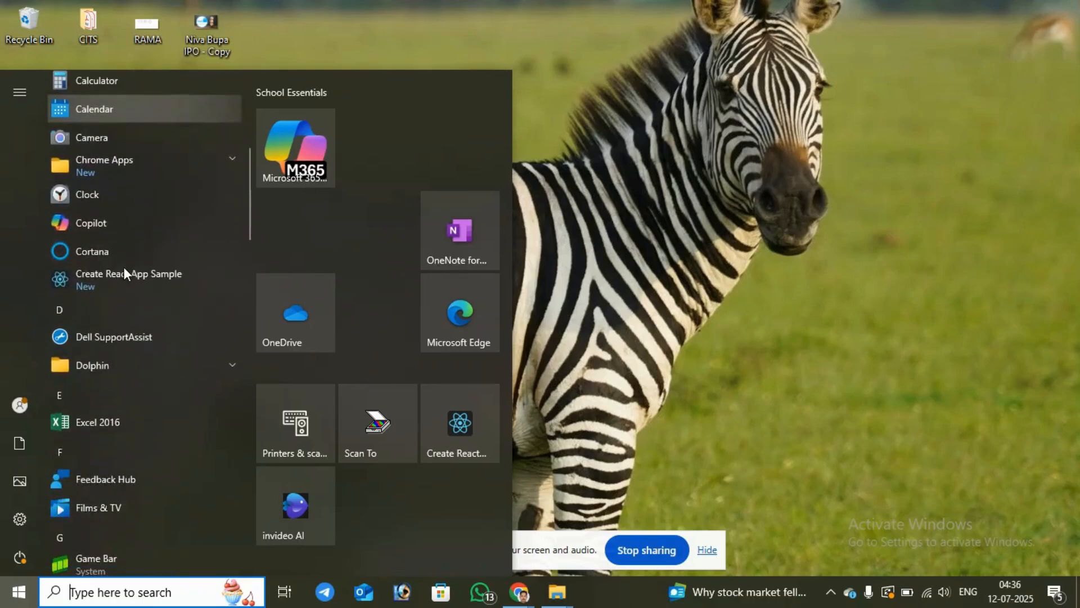
# Step: Locate Word 2016 in the list of installed applications and look at its available options and recent documents
pyautogui.scroll(-5, 123, 273)
pyautogui.scroll(-4, 123, 269)
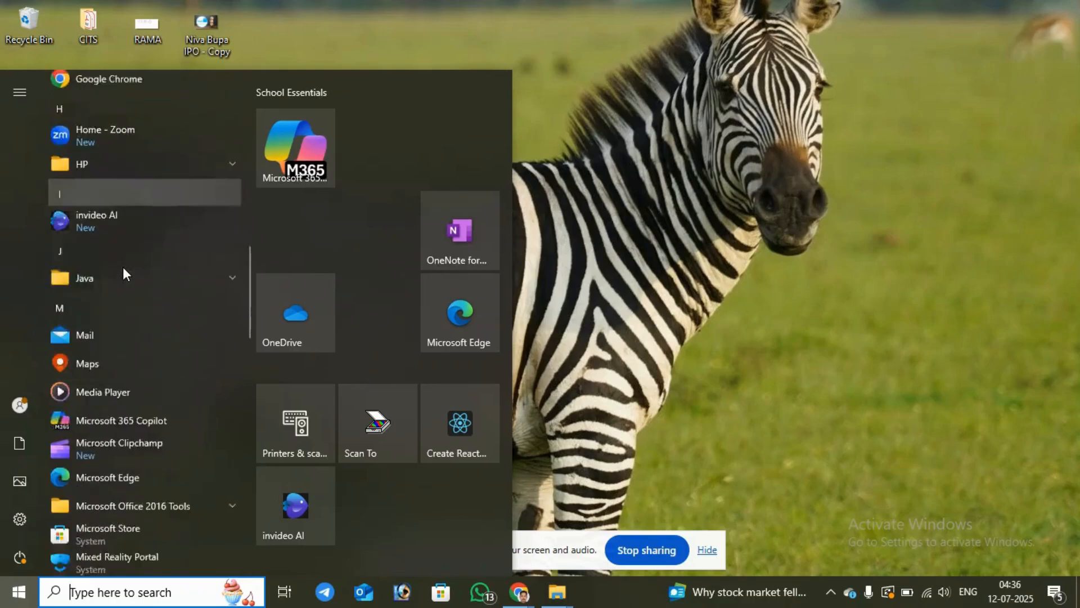
pyautogui.scroll(-4, 123, 267)
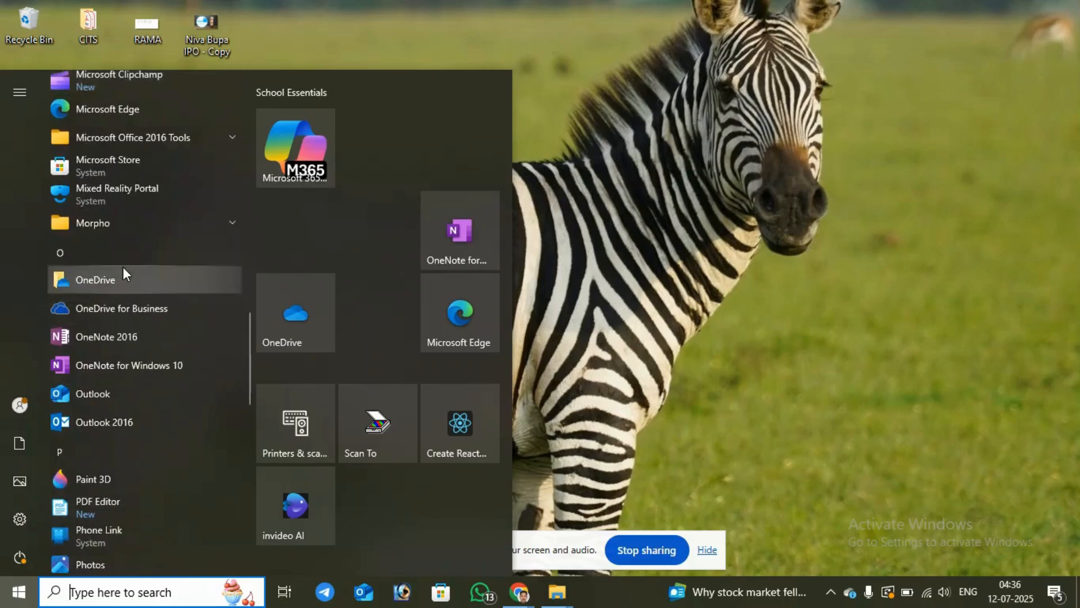
pyautogui.scroll(-8, 123, 267)
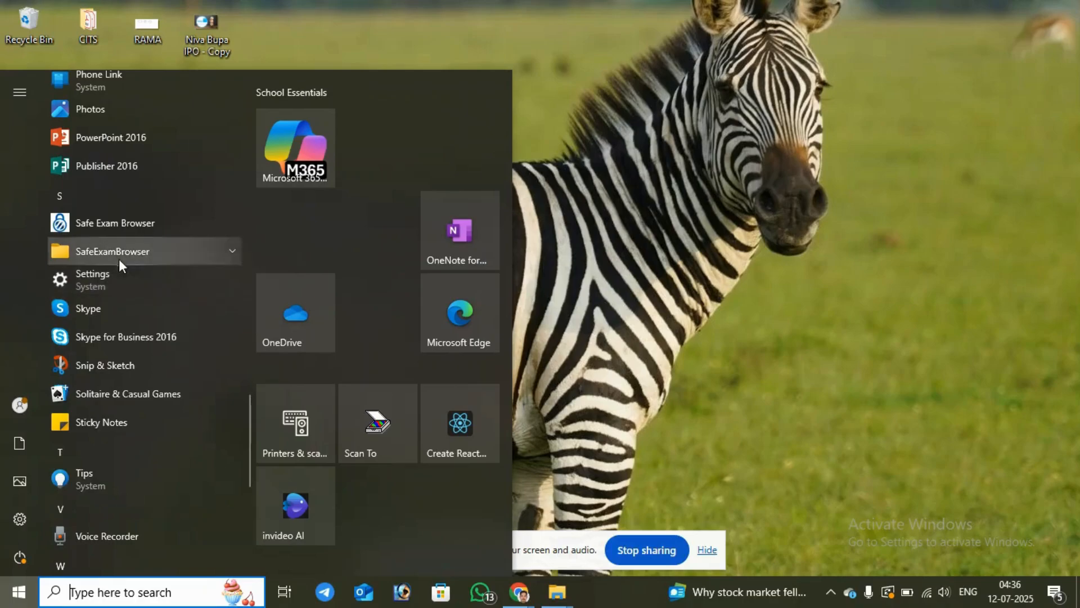
pyautogui.scroll(-2, 146, 270)
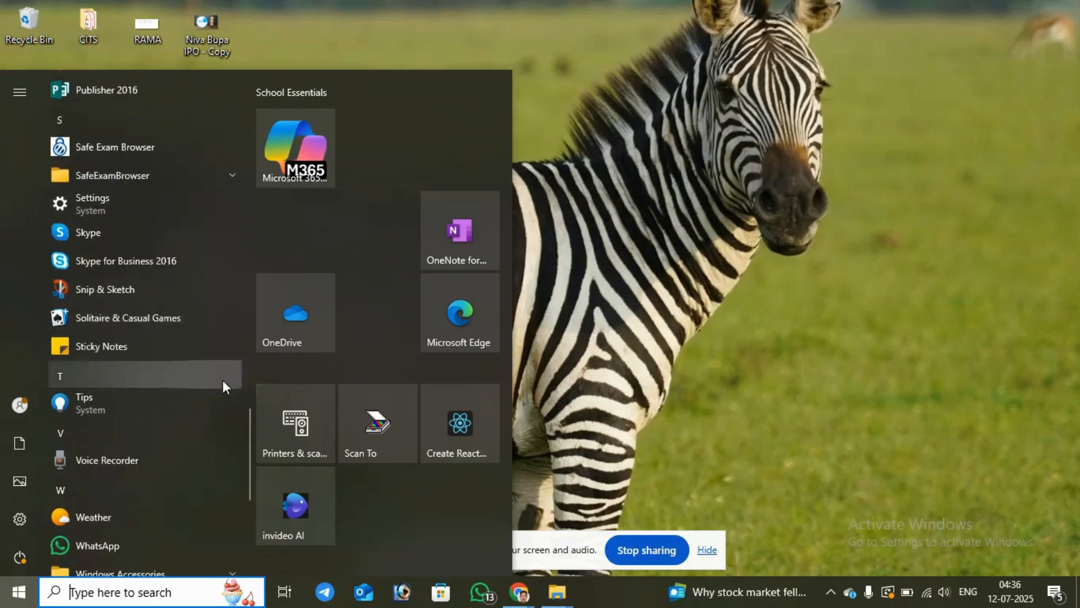
pyautogui.moveTo(251, 441); pyautogui.dragTo(234, 501)
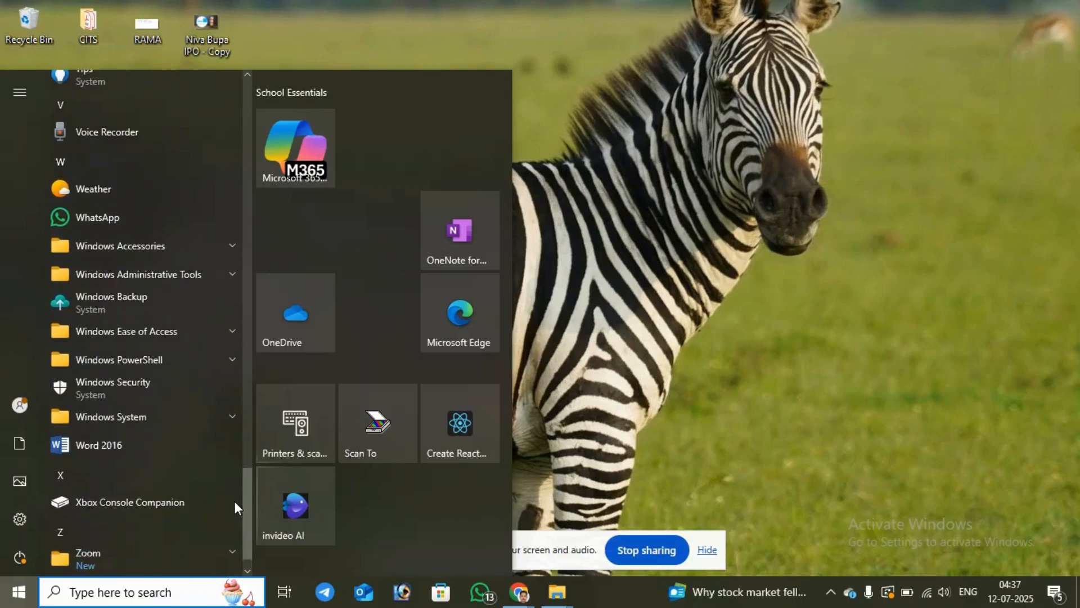
pyautogui.rightClick(107, 451)
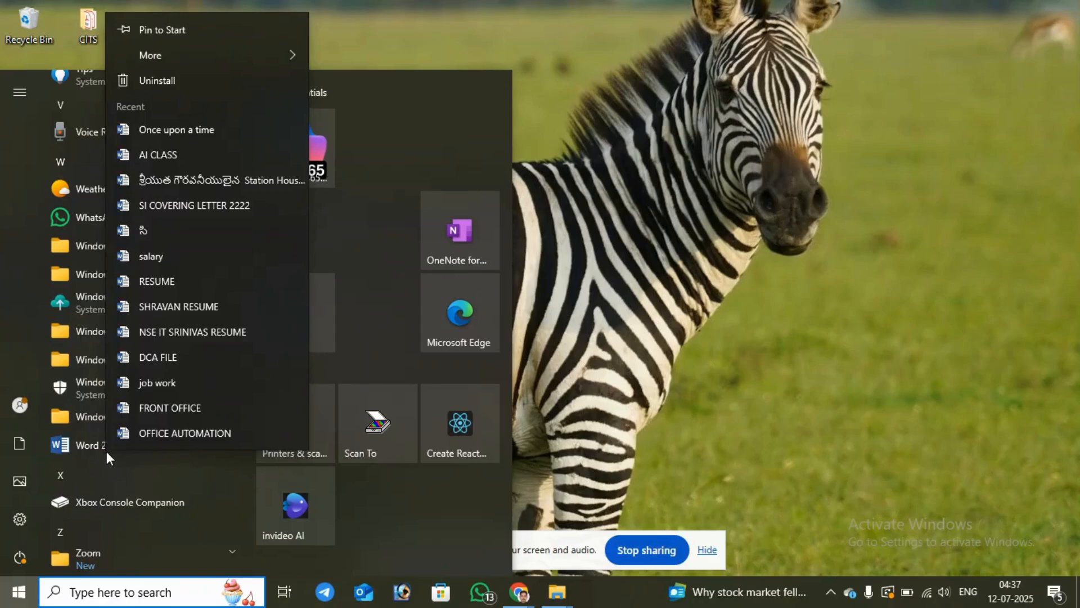
pyautogui.press('Escape')
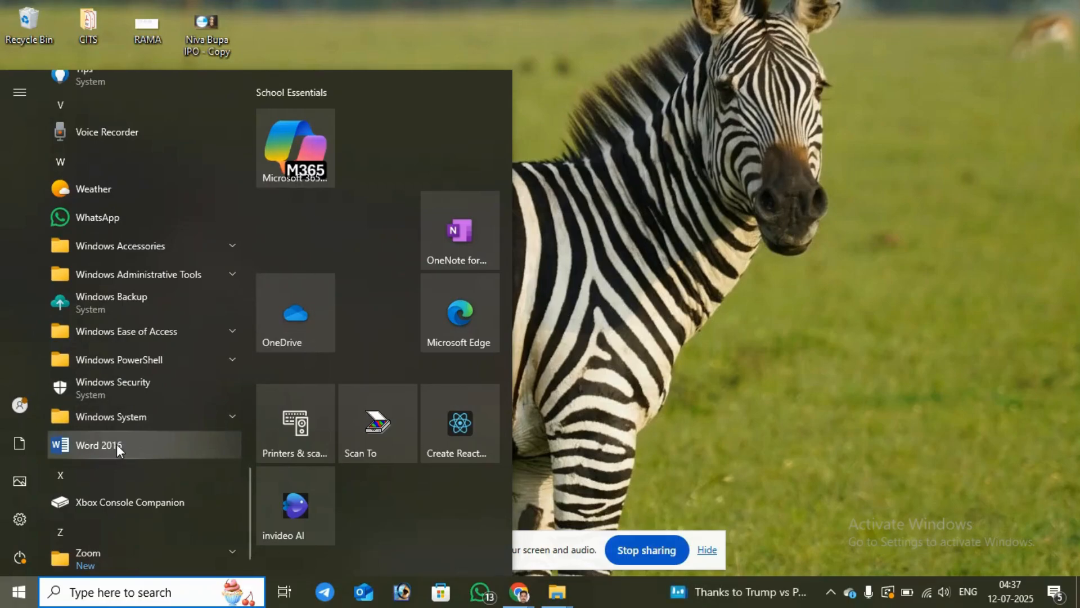
# Step: Launch Word 2016 with the search term "winword" and create a blank document, dismissing the activation wizard
pyautogui.click(96, 592)
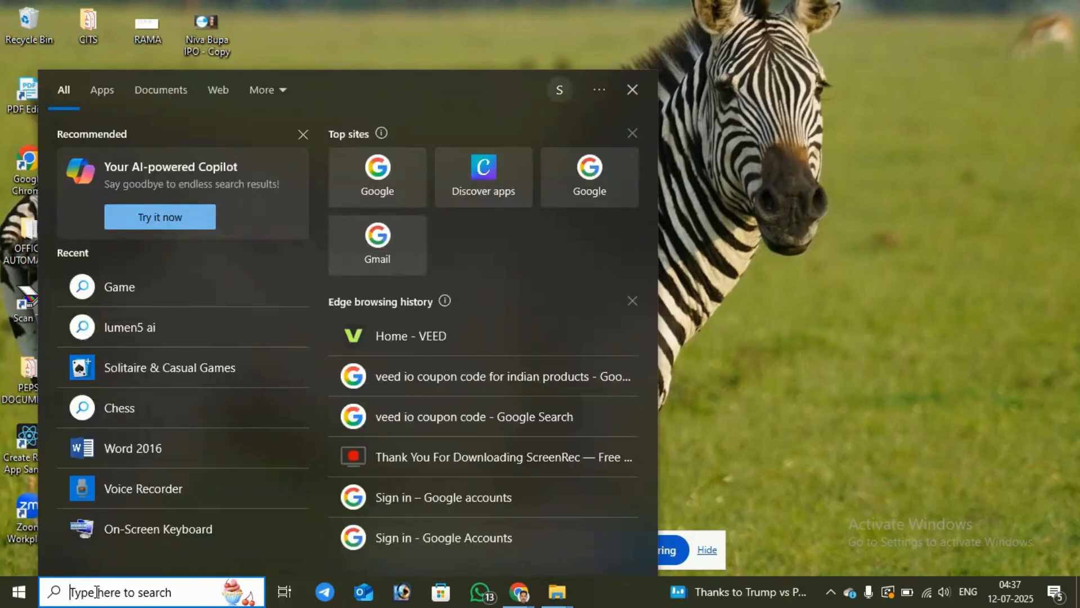
pyautogui.write('wi')
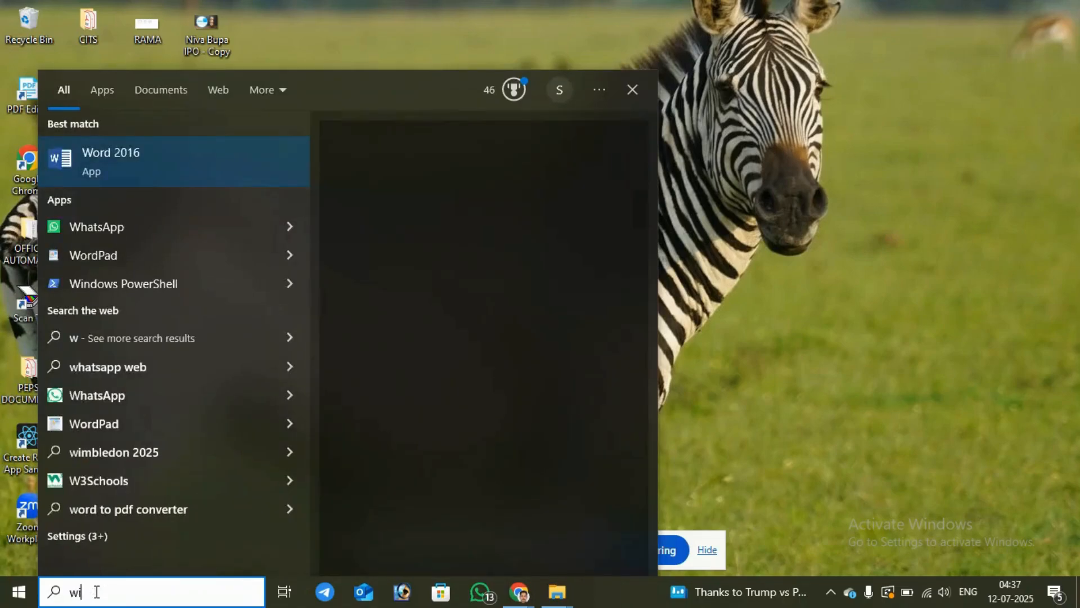
pyautogui.write('nwor')
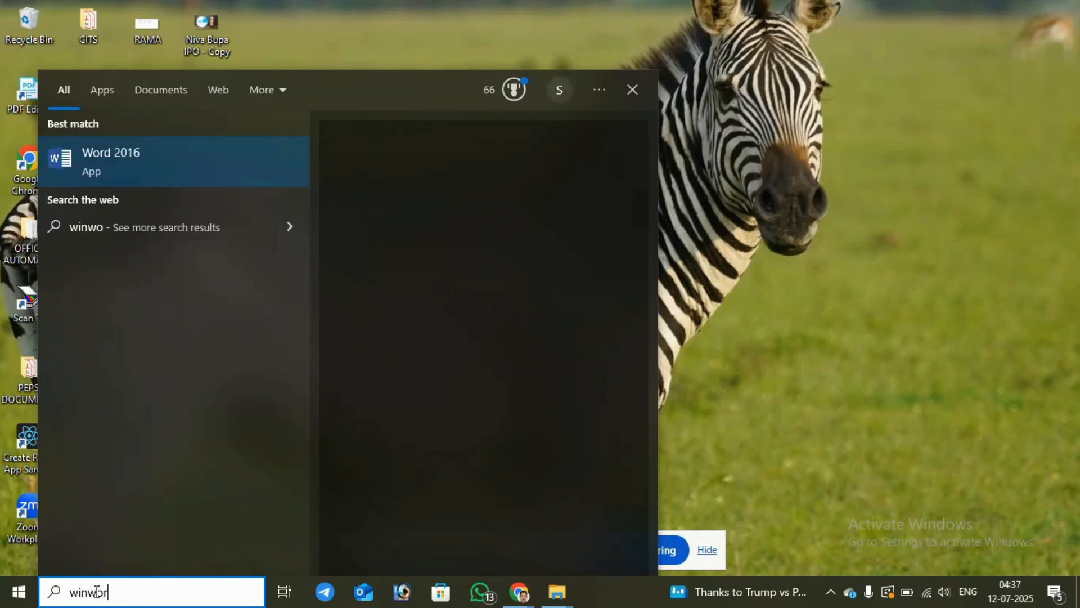
pyautogui.write('d')
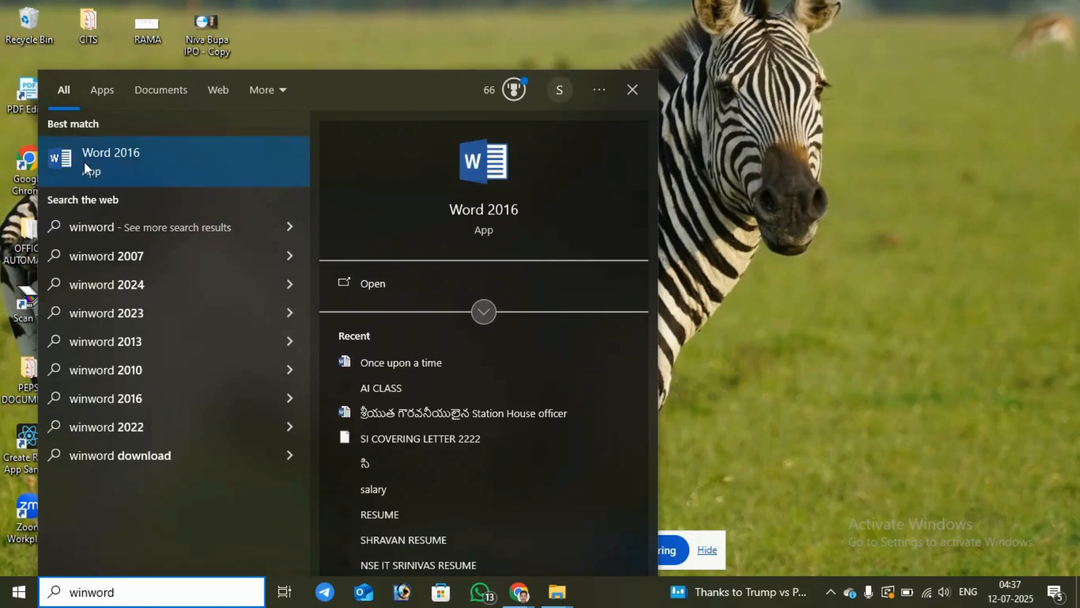
pyautogui.click(83, 154)
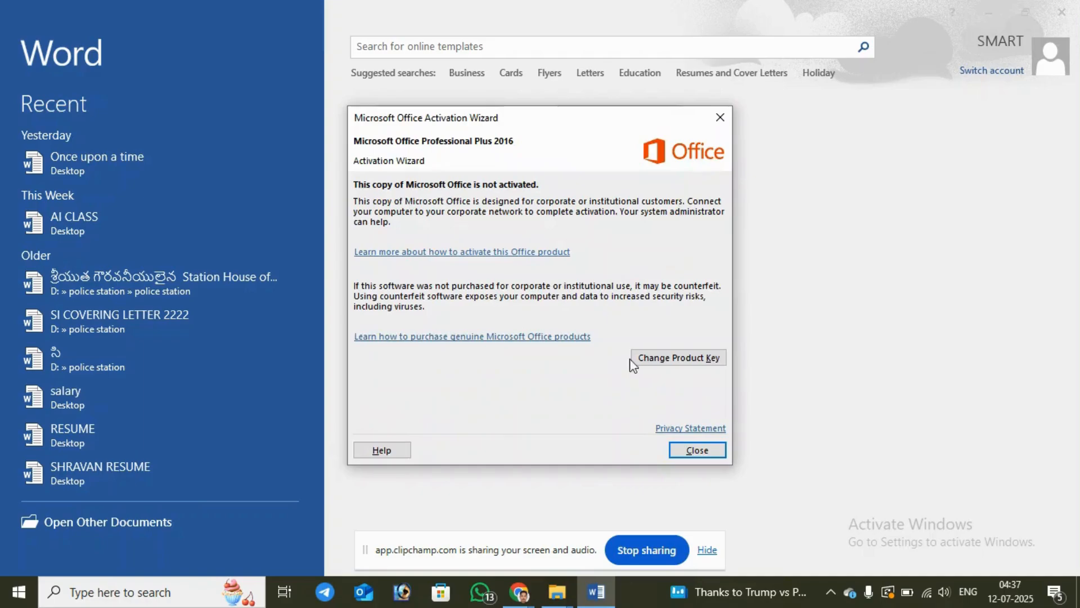
pyautogui.click(707, 450)
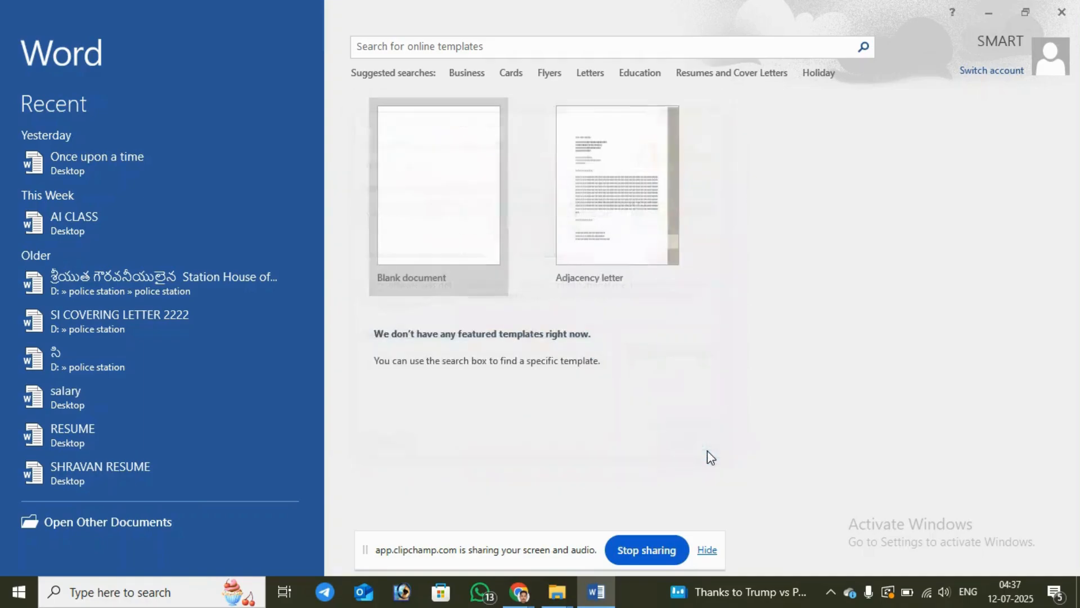
pyautogui.click(433, 201)
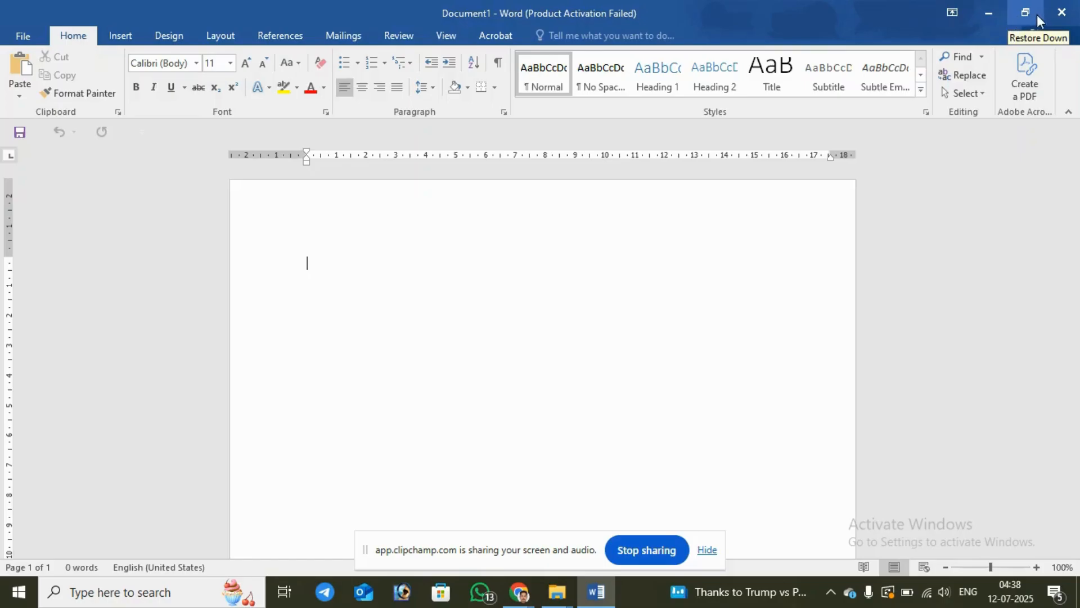
# Step: Minimize the Word window and bring it back, and switch it to the smaller restored size and back to maximized
pyautogui.click(994, 16)
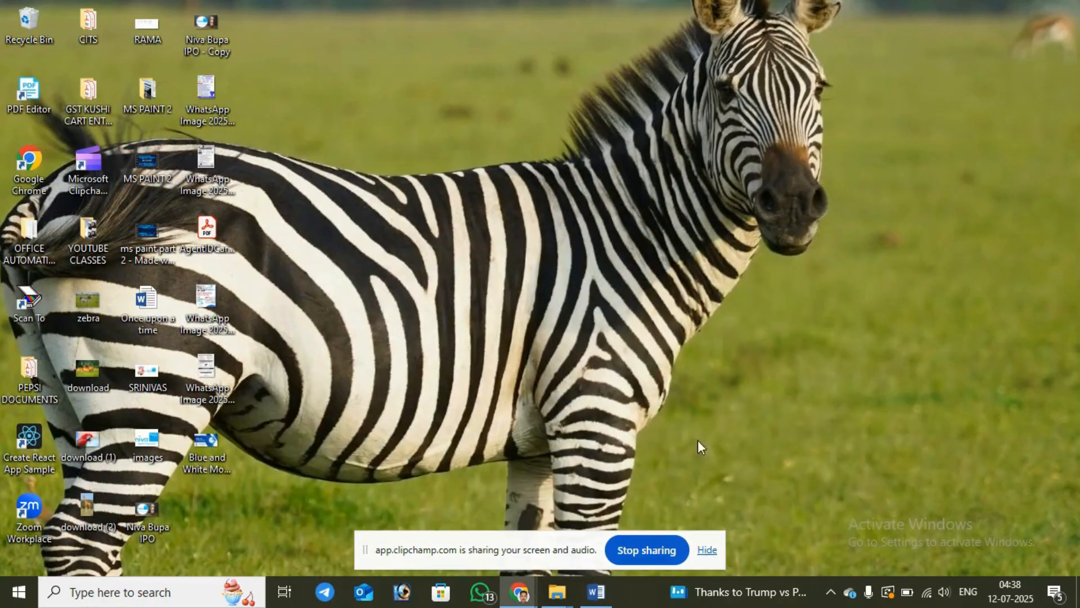
pyautogui.click(596, 592)
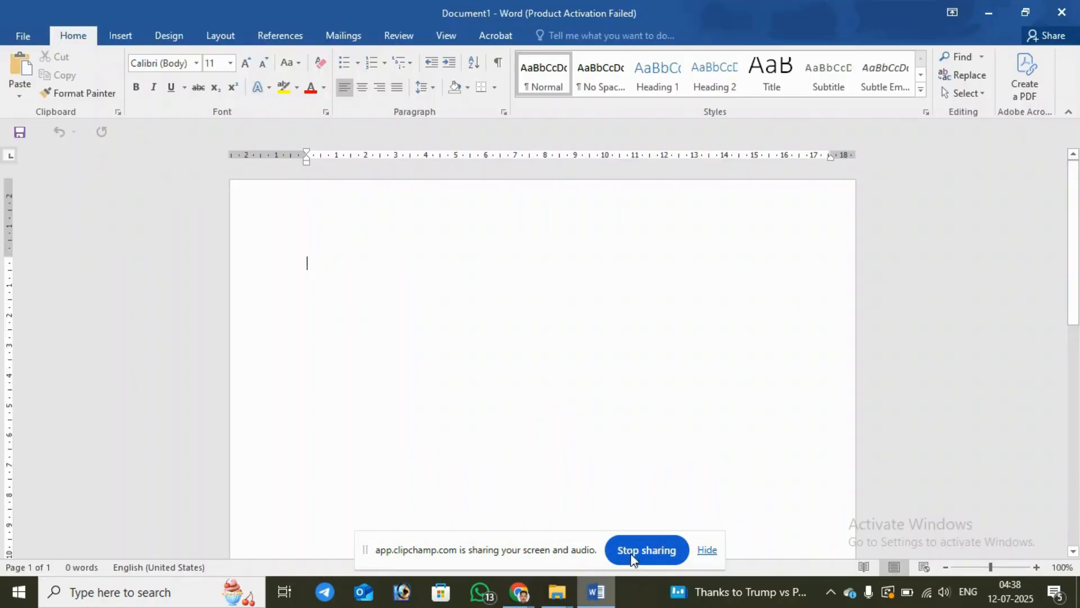
pyautogui.click(1026, 12)
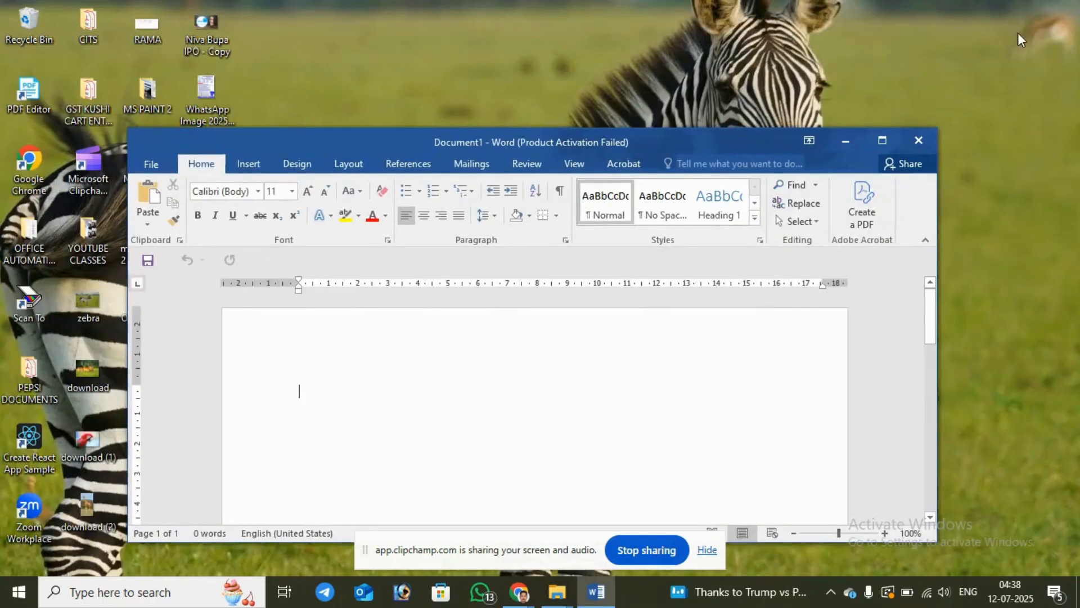
pyautogui.click(887, 141)
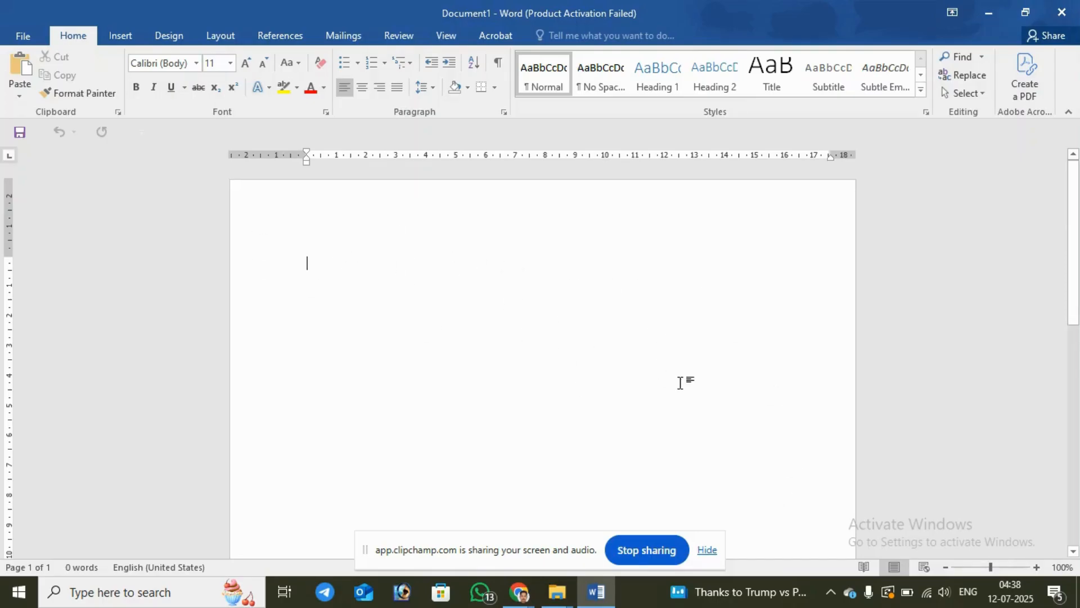
# Step: Switch the blank document to Read Mode and return it to Print Layout view
pyautogui.click(862, 568)
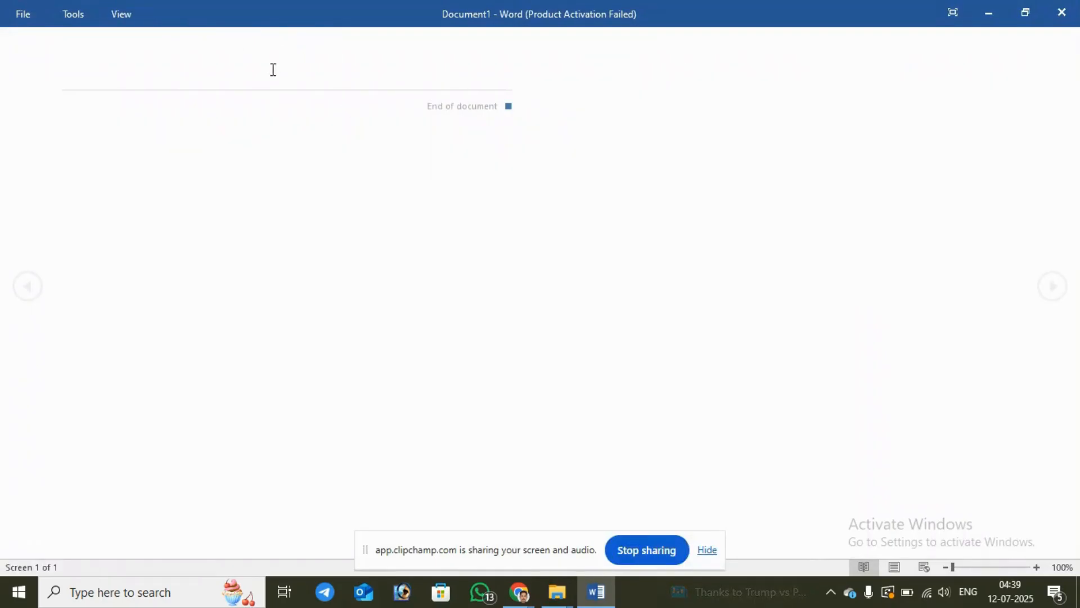
pyautogui.click(892, 571)
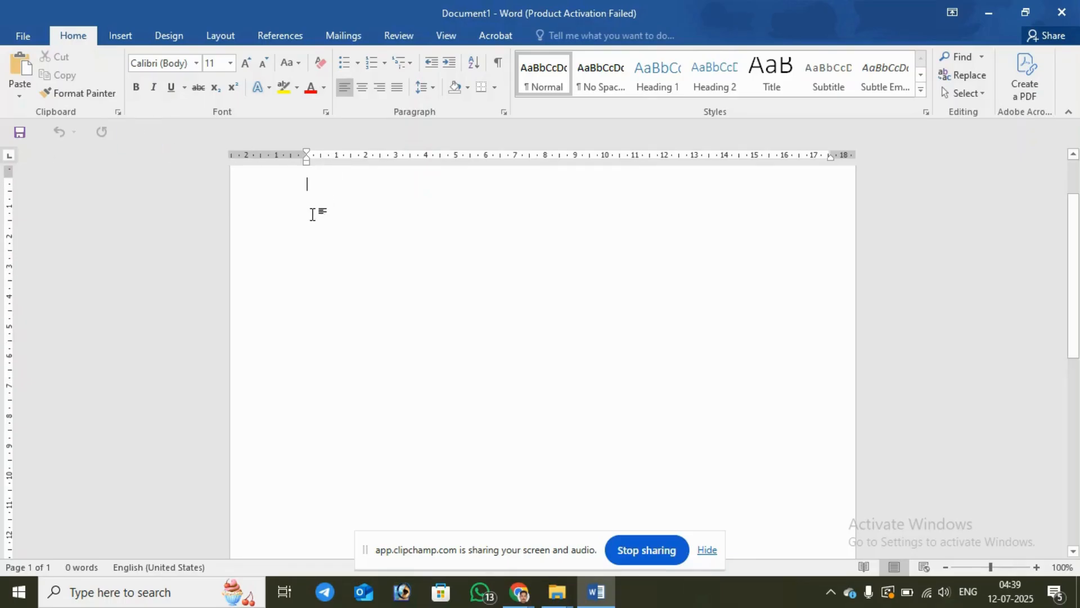
pyautogui.scroll(2, 313, 214)
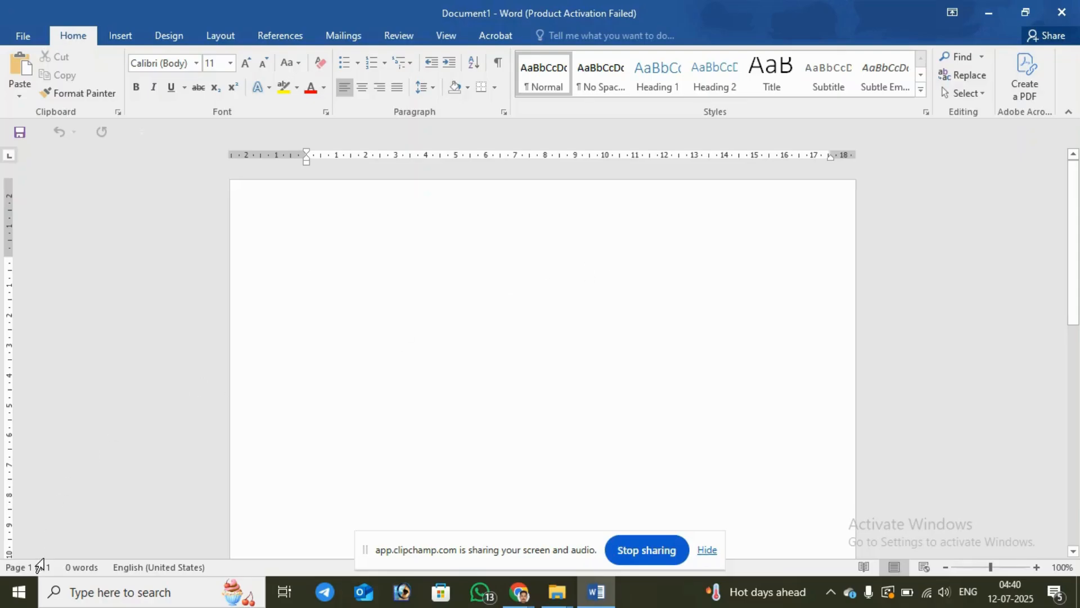
# Step: Search for "ke", open the On-Screen Keyboard below the document's first line, and return the focus to the blank page
pyautogui.click(193, 592)
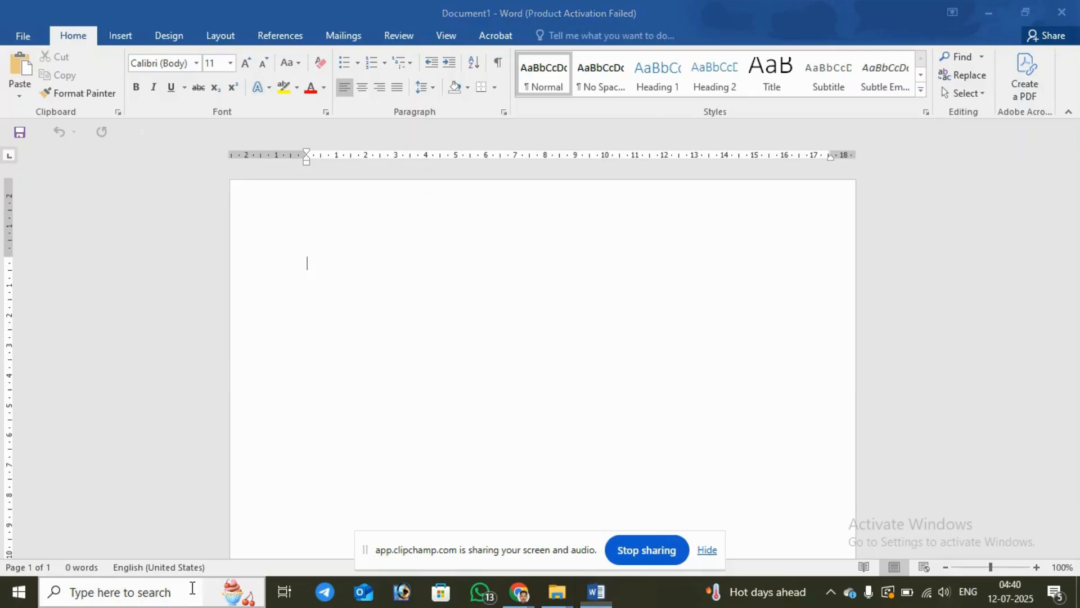
pyautogui.write('ke')
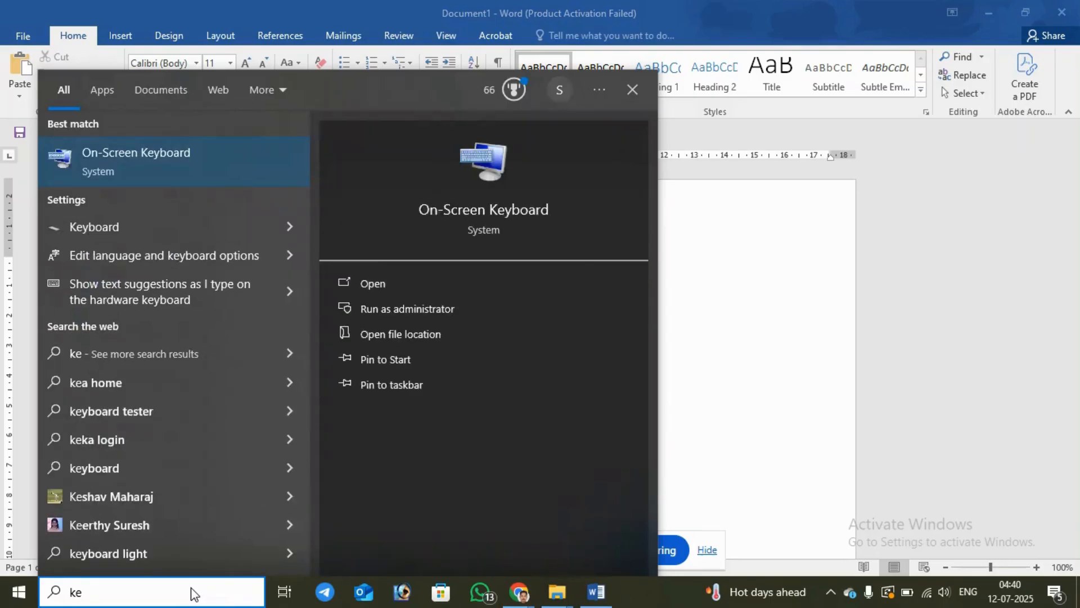
pyautogui.click(136, 154)
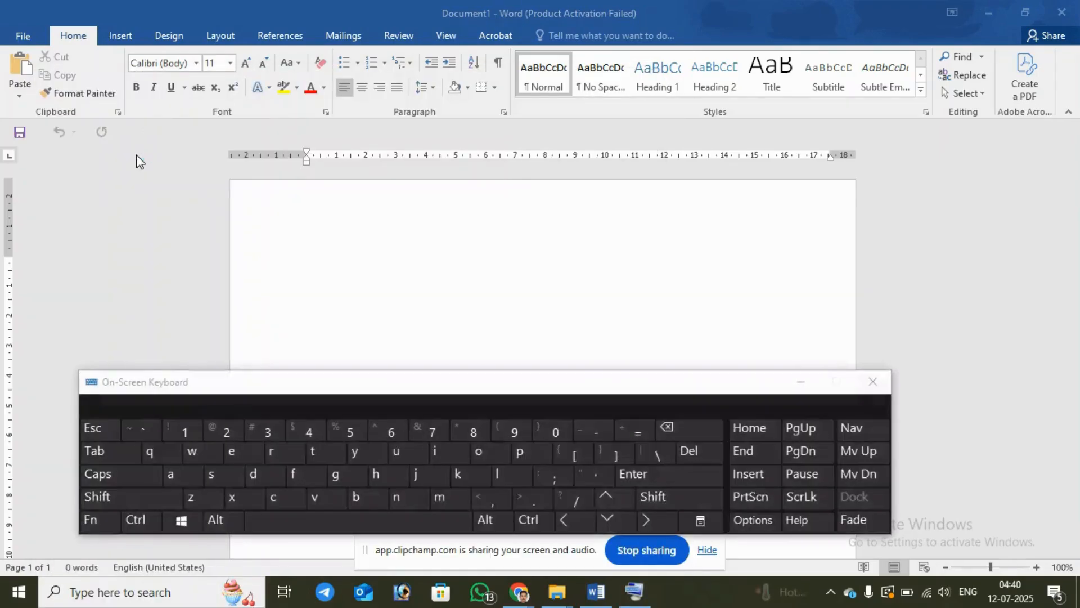
pyautogui.moveTo(487, 386); pyautogui.dragTo(531, 394)
pyautogui.click(421, 275)
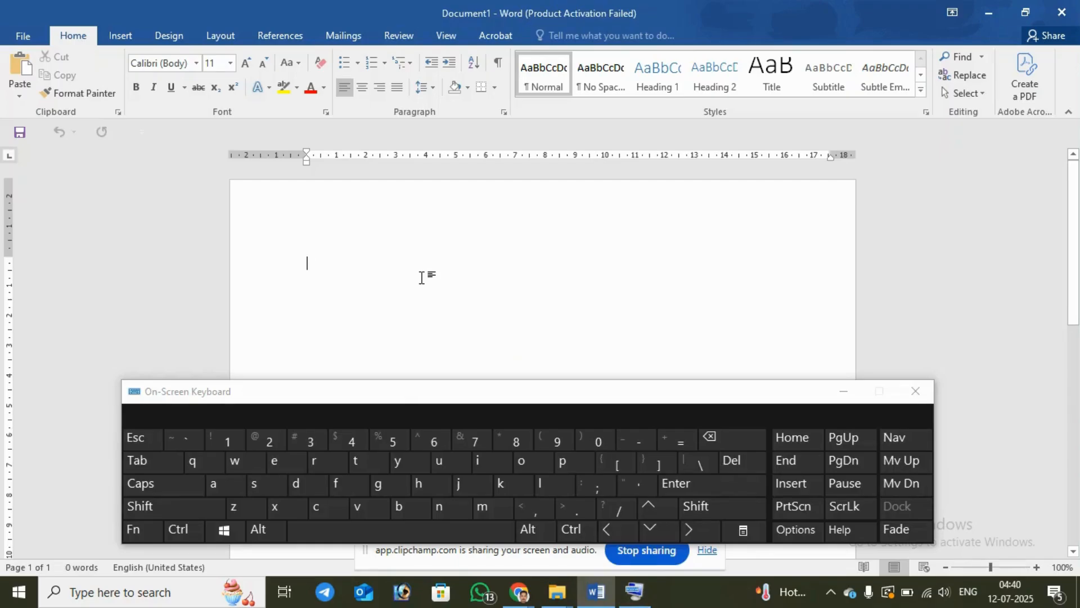
# Step: Enter the text "Srtj ski" followed by a space on the document's first line using the On-Screen Keyboard
pyautogui.click(258, 484)
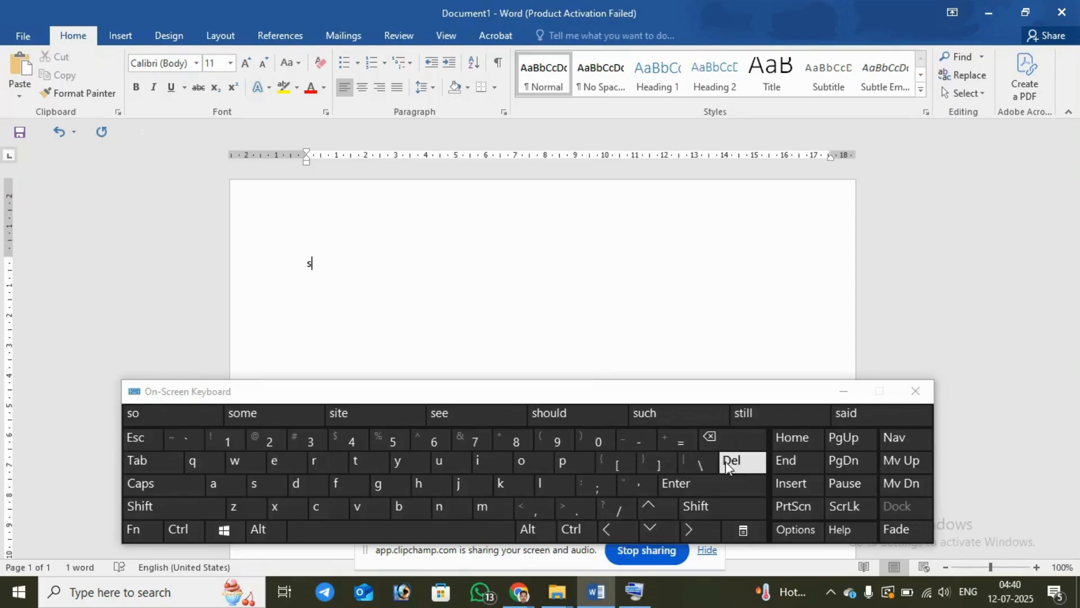
pyautogui.click(712, 444)
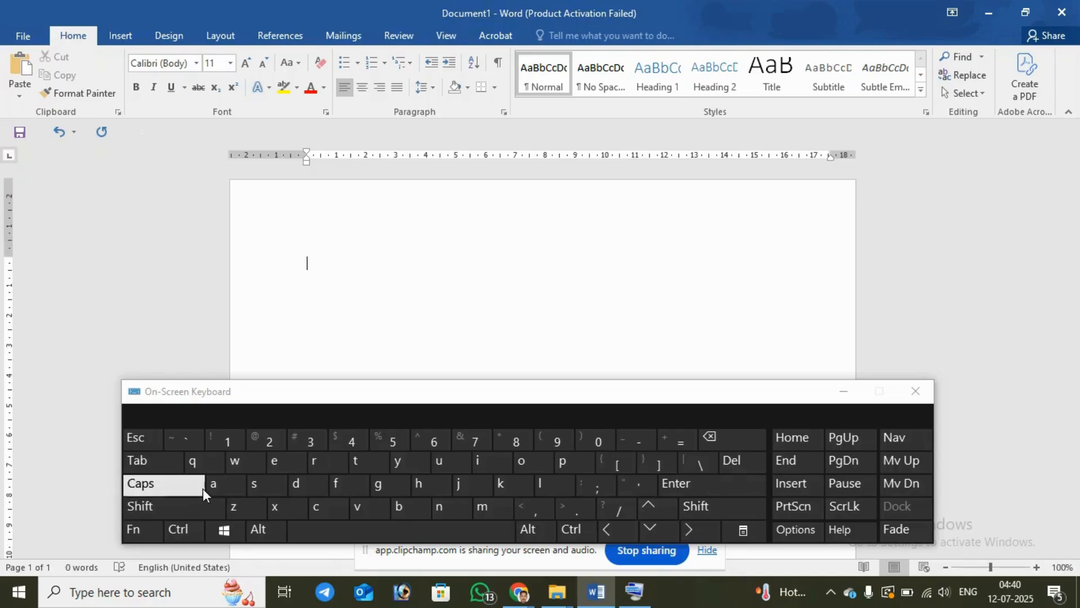
pyautogui.click(261, 485)
pyautogui.click(315, 465)
pyautogui.click(357, 465)
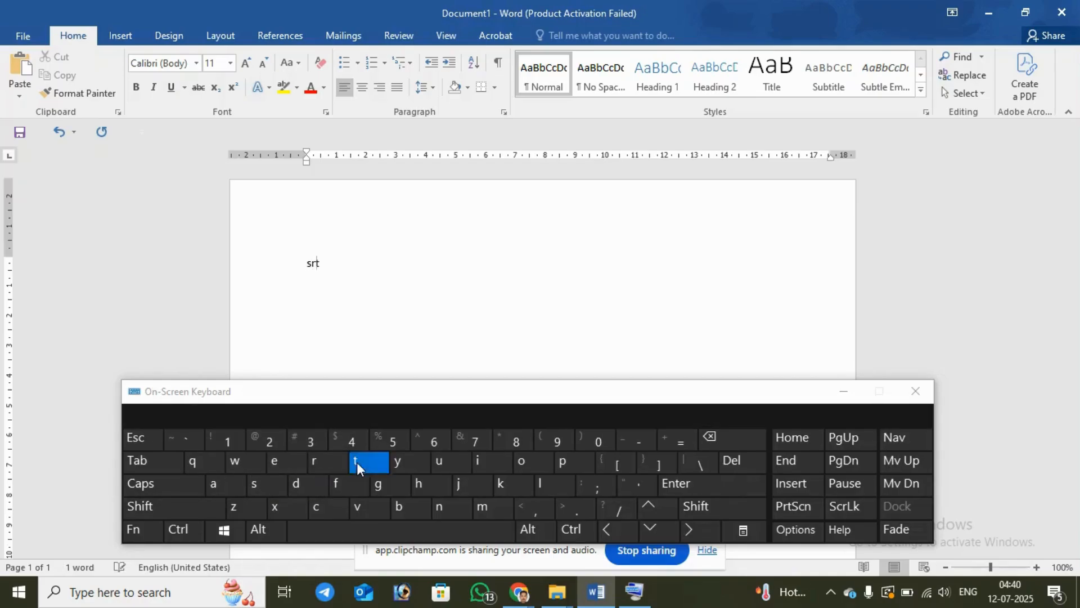
pyautogui.click(456, 484)
pyautogui.click(394, 528)
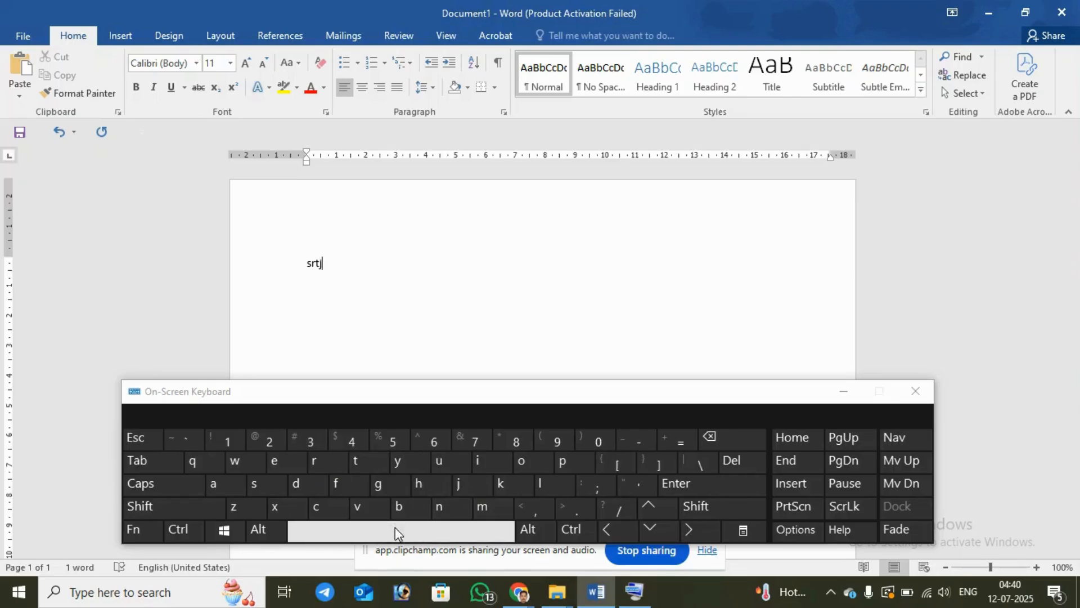
pyautogui.click(261, 484)
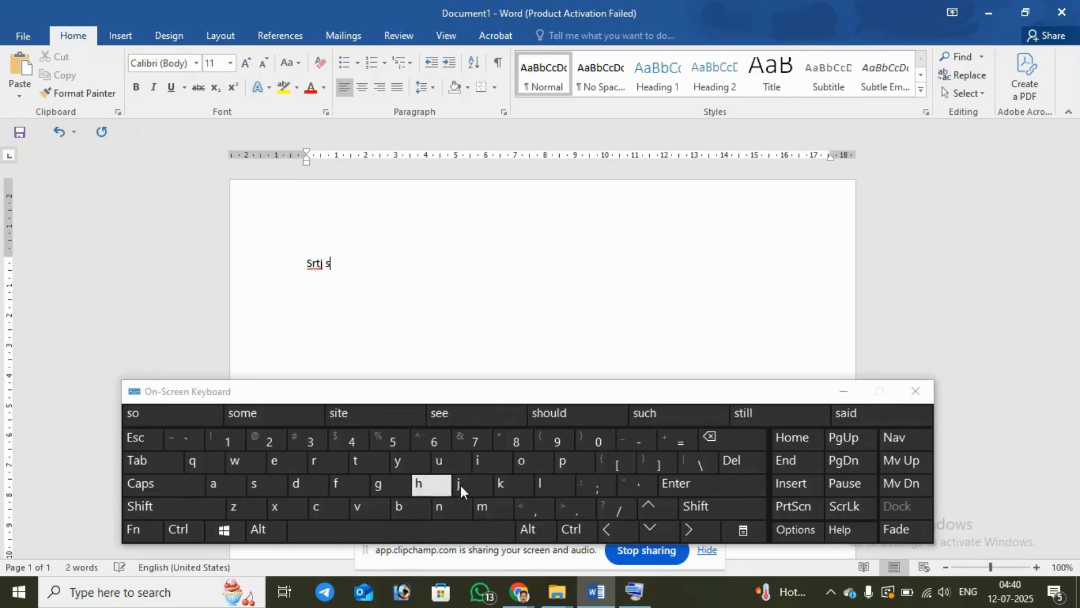
pyautogui.click(499, 484)
pyautogui.click(487, 467)
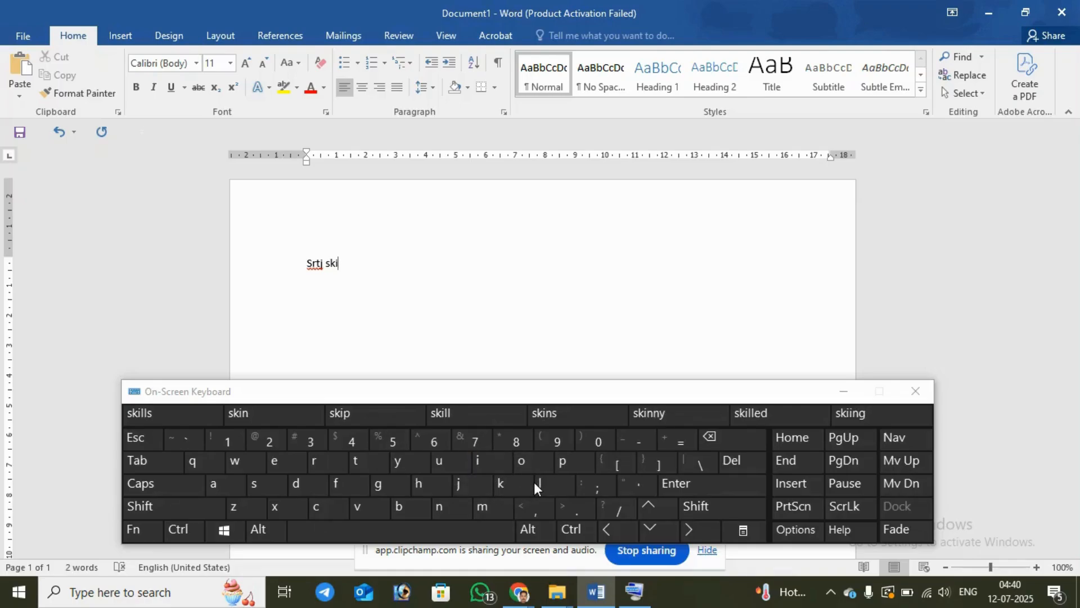
pyautogui.click(418, 524)
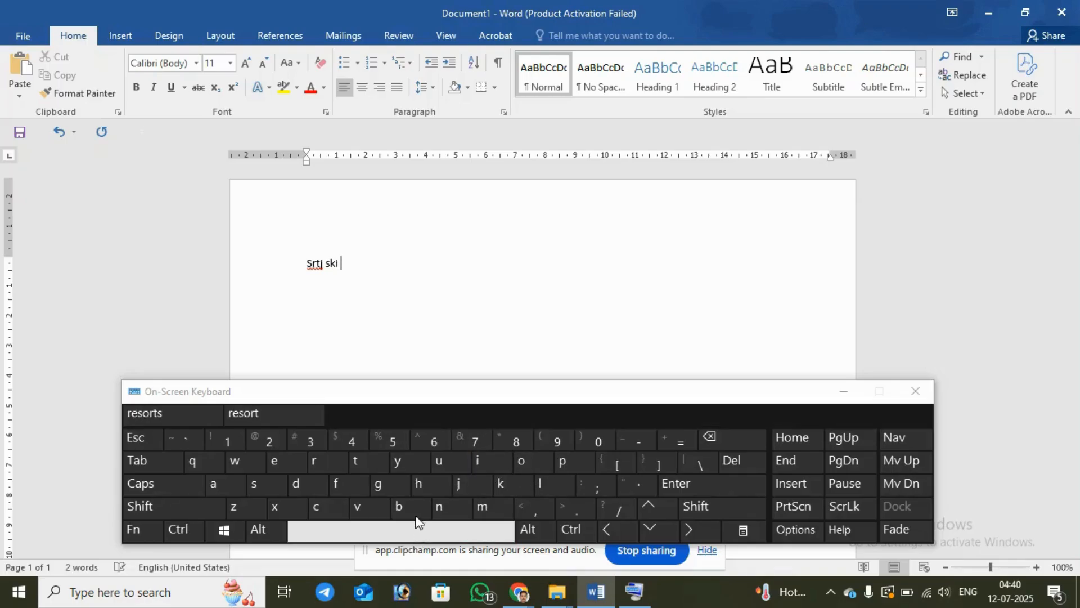
# Step: Add the word "training" at the end of the first line using the On-Screen Keyboard
pyautogui.click(372, 463)
pyautogui.click(313, 462)
pyautogui.click(215, 487)
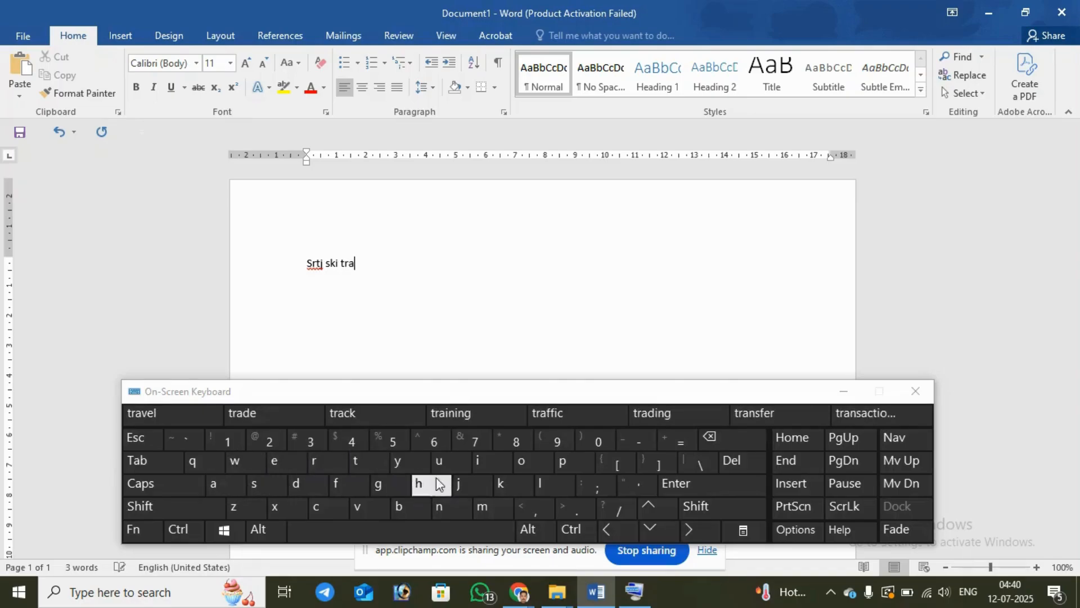
pyautogui.click(488, 461)
pyautogui.click(450, 501)
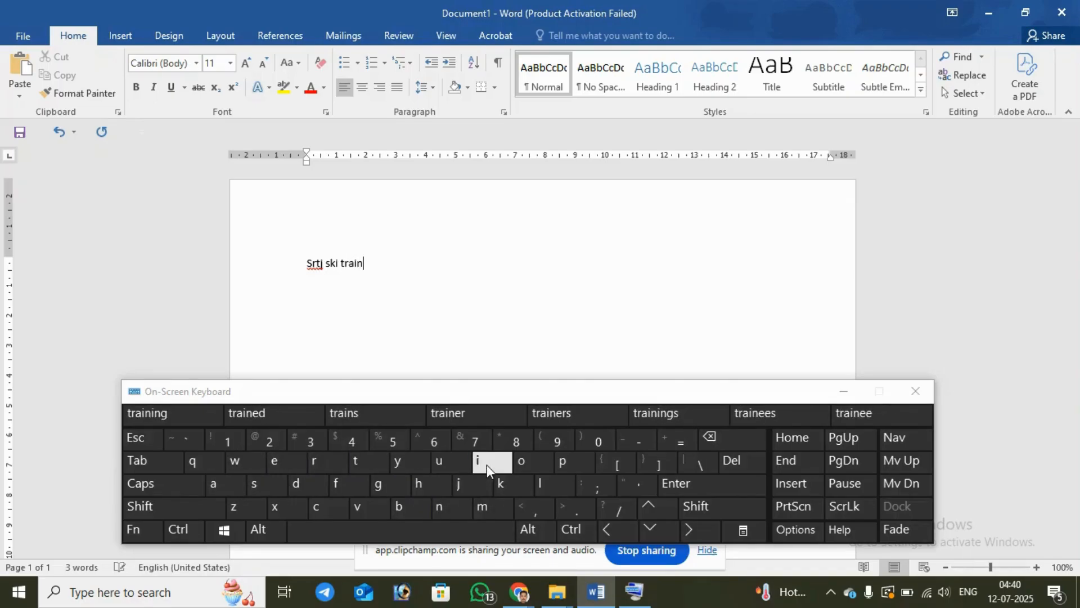
pyautogui.click(487, 465)
pyautogui.click(445, 506)
pyautogui.click(379, 485)
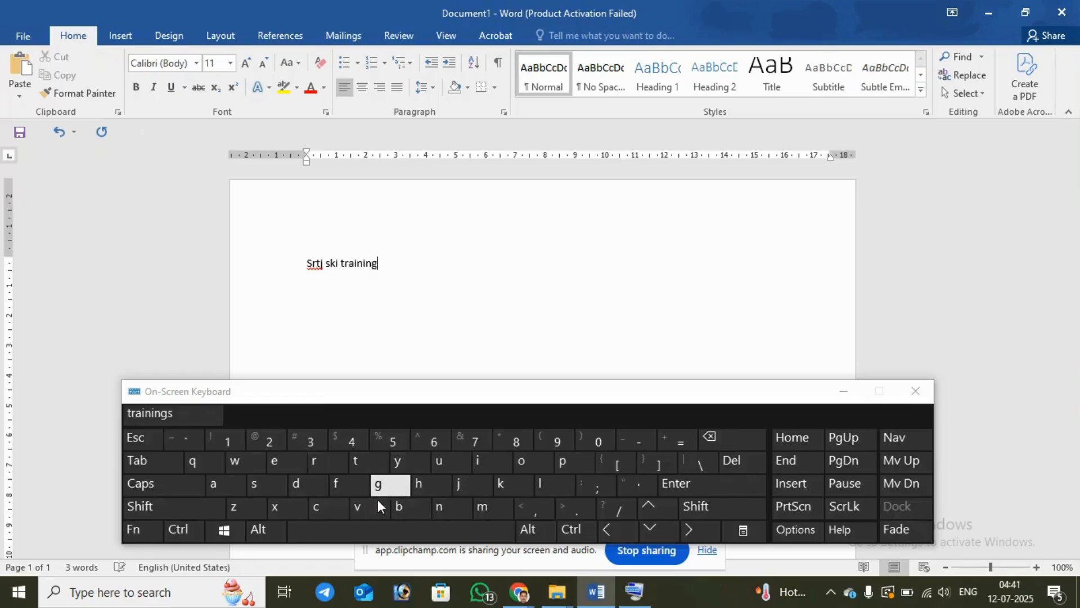
# Step: Add a space and the word "center" after "training" on the first line using the On-Screen Keyboard
pyautogui.click(360, 526)
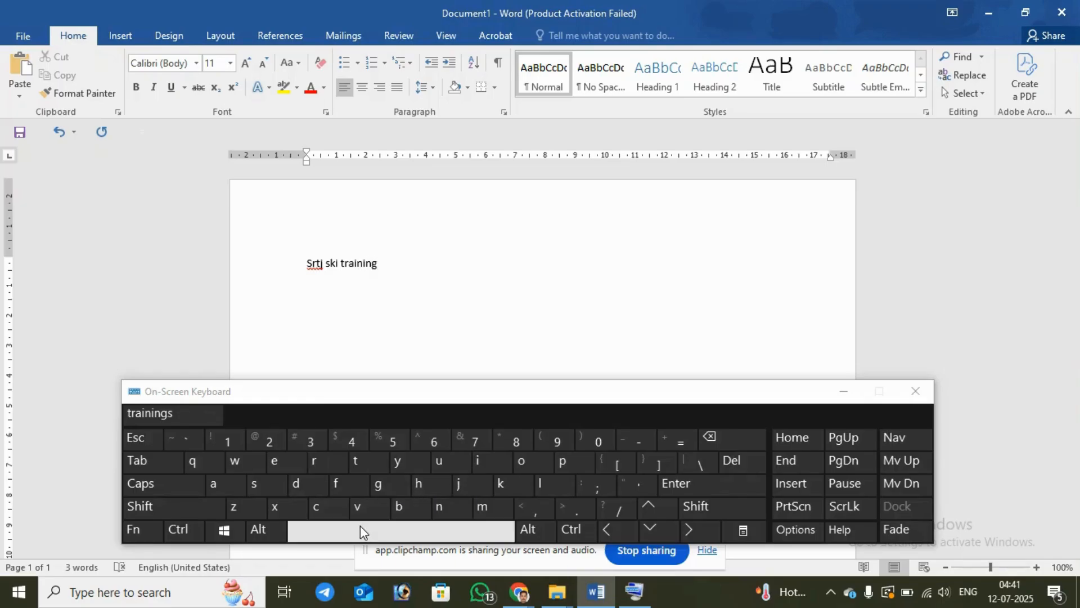
pyautogui.click(310, 505)
pyautogui.click(279, 466)
pyautogui.click(438, 510)
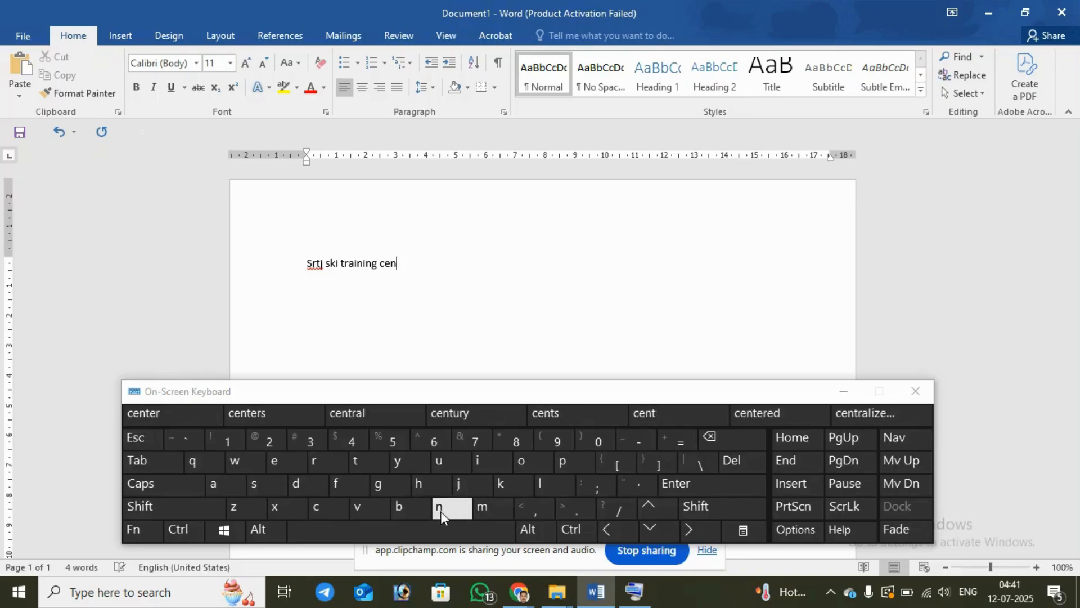
pyautogui.click(358, 464)
pyautogui.click(288, 464)
pyautogui.click(306, 465)
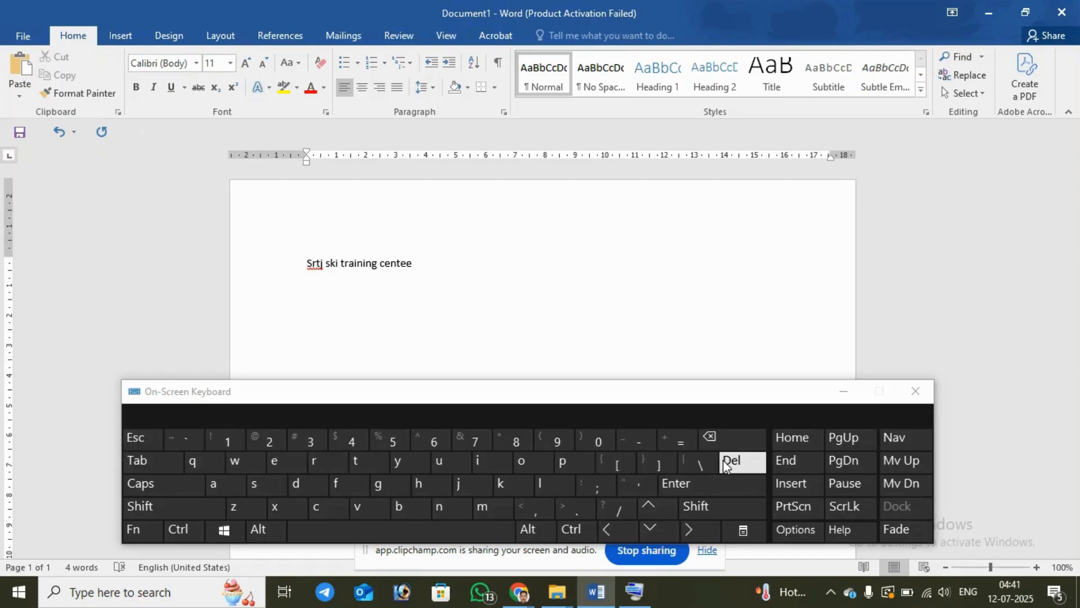
pyautogui.click(712, 441)
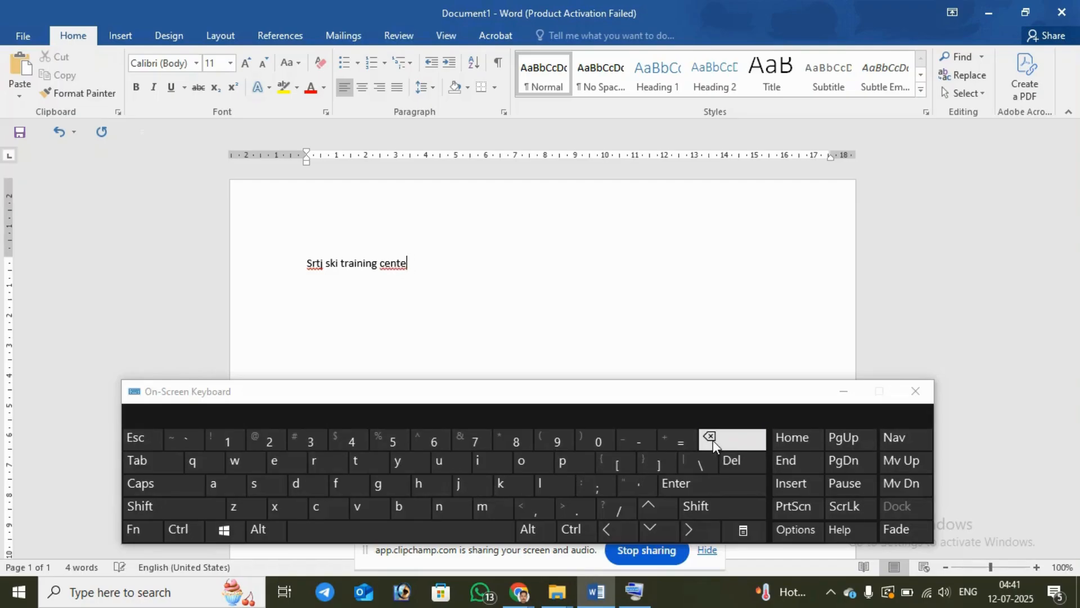
pyautogui.click(324, 466)
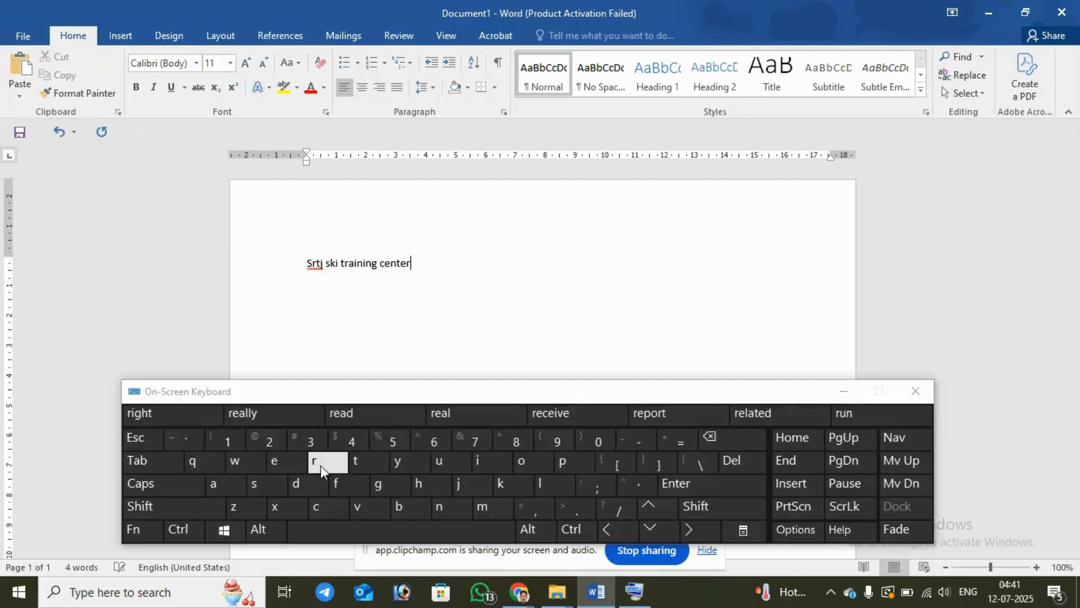
# Step: Turn on Caps Lock and add "SMART COMP" in capitals after "center" on the first line
pyautogui.click(156, 488)
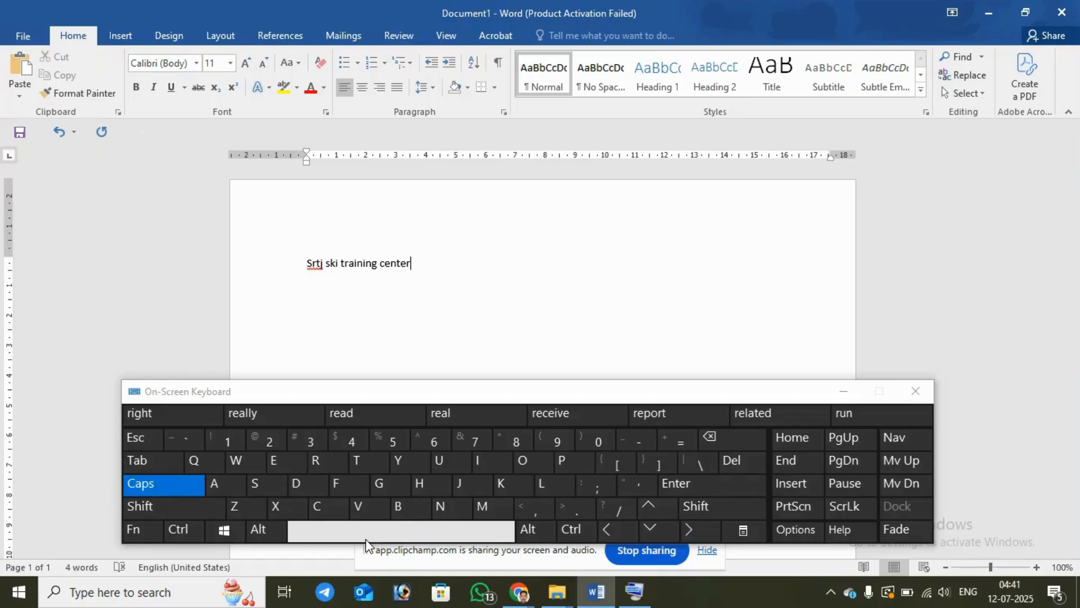
pyautogui.click(365, 535)
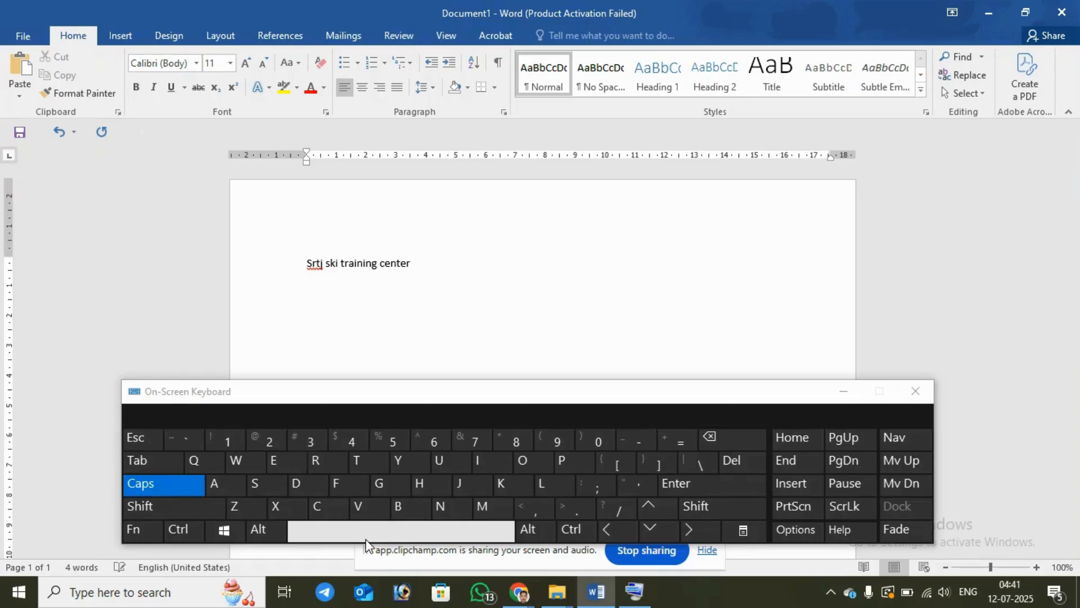
pyautogui.click(258, 488)
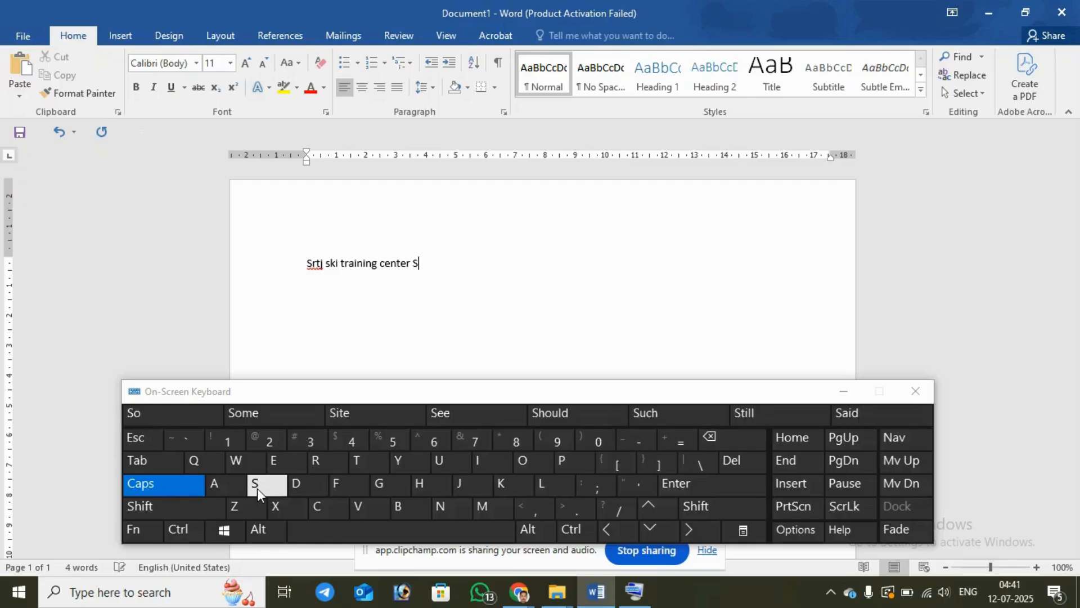
pyautogui.click(493, 507)
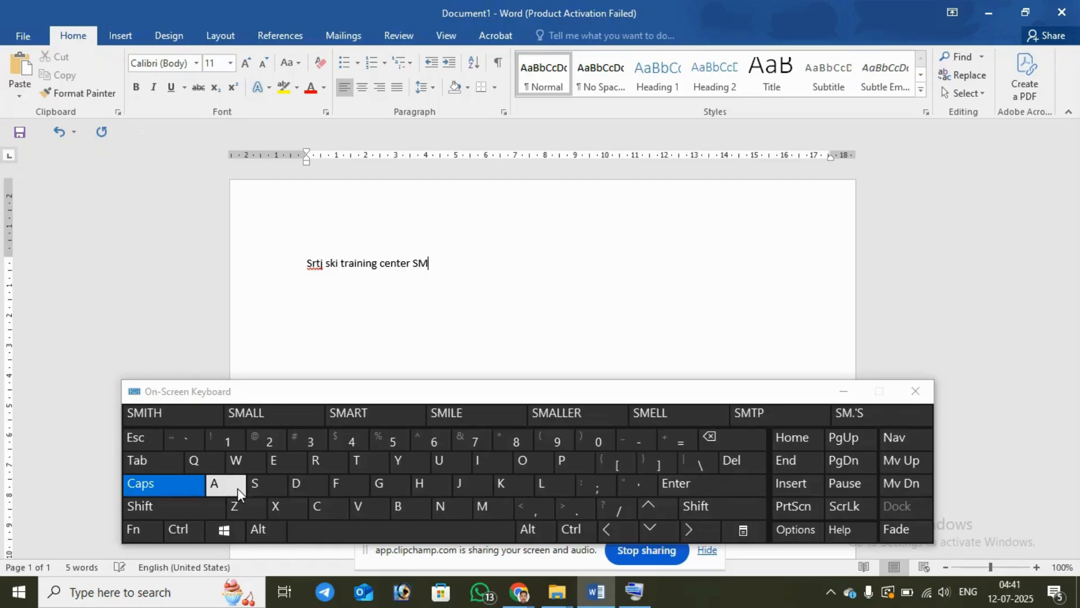
pyautogui.click(217, 488)
pyautogui.click(307, 466)
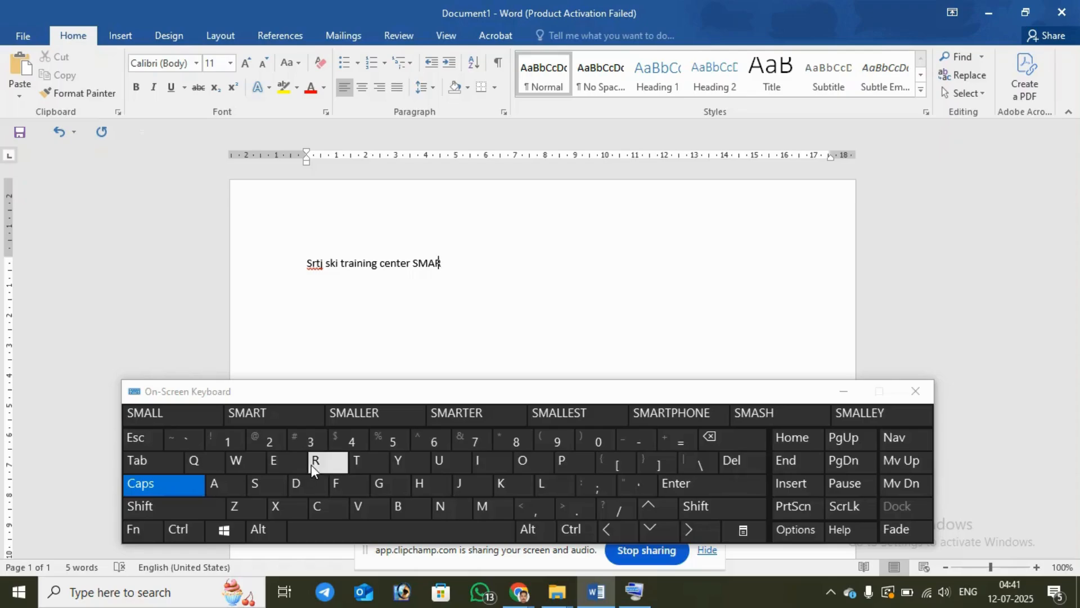
pyautogui.click(363, 460)
pyautogui.click(335, 529)
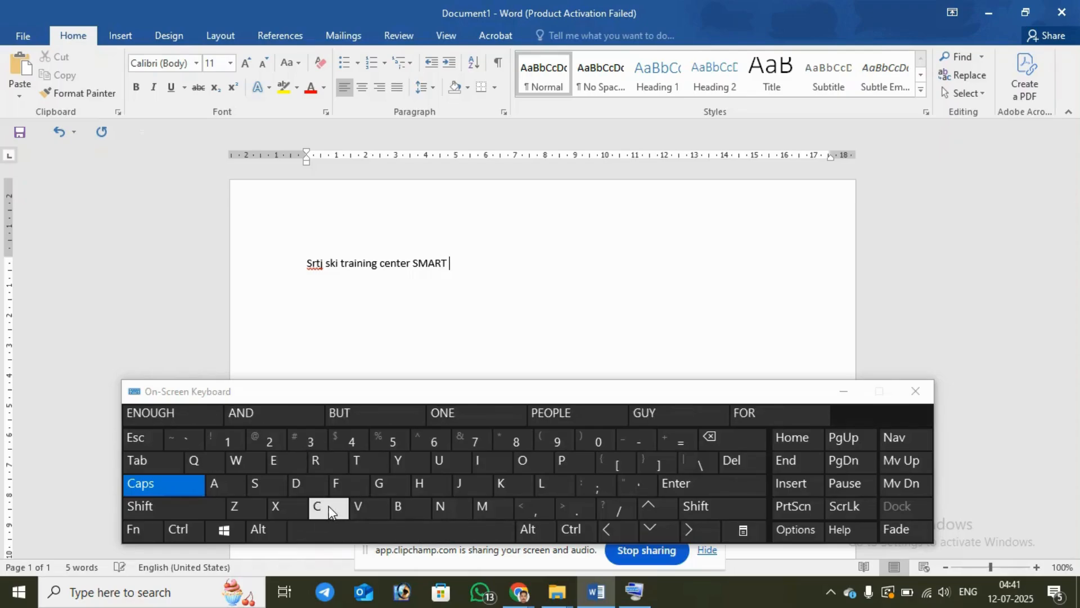
pyautogui.click(327, 505)
pyautogui.click(535, 463)
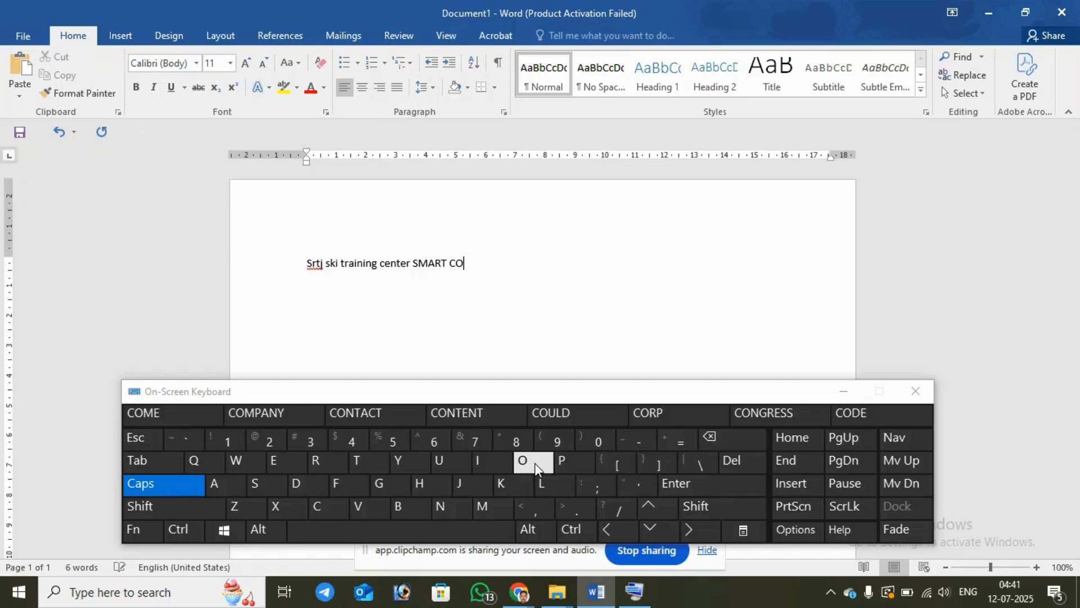
pyautogui.click(490, 509)
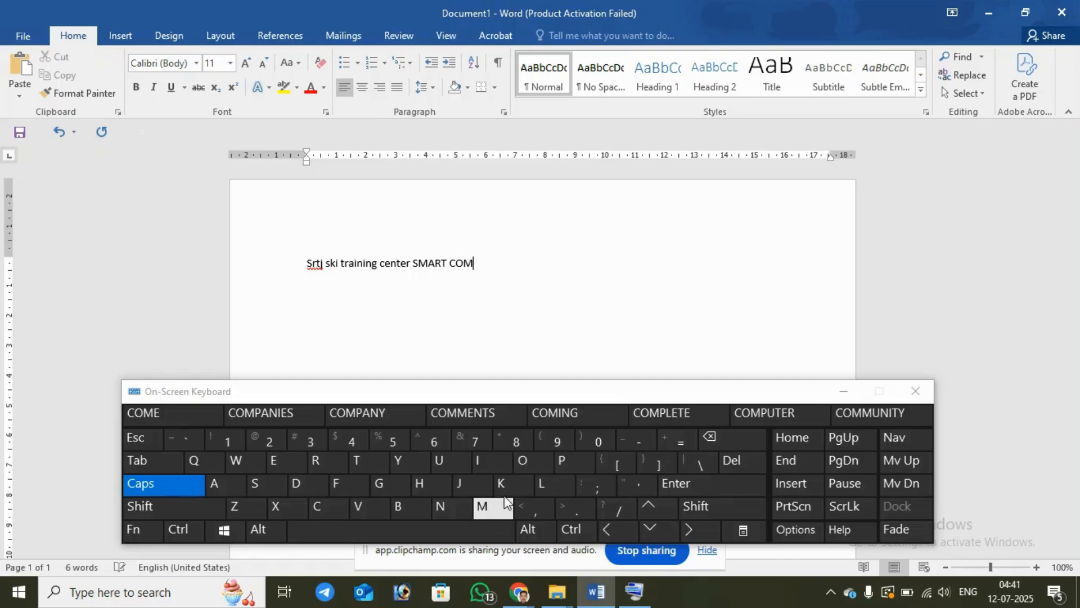
pyautogui.click(560, 465)
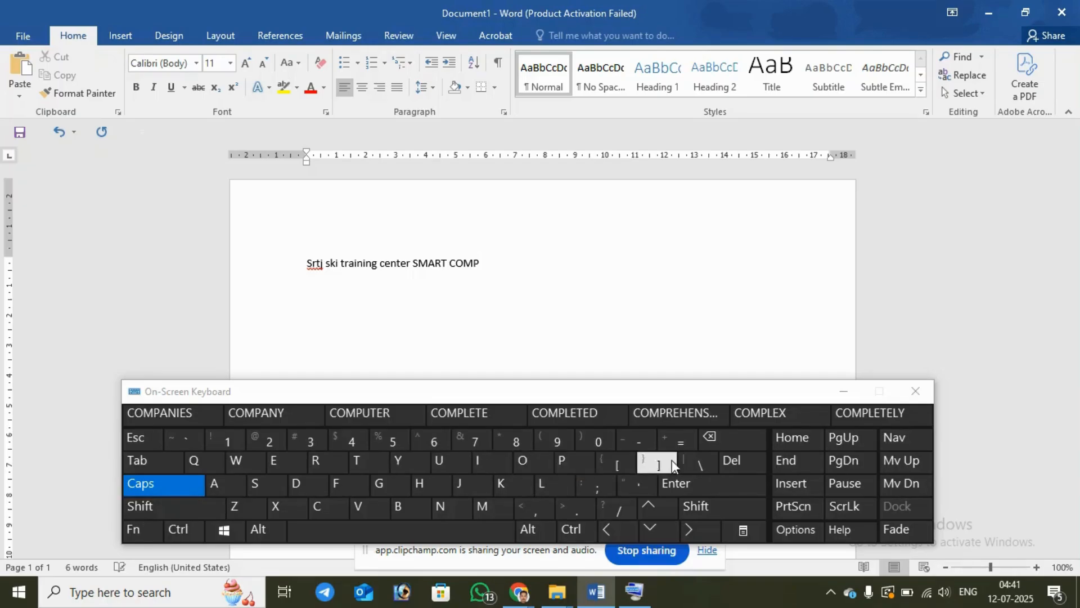
# Step: Delete "SMART COMP" from the end of the first line
pyautogui.click(712, 439)
pyautogui.click(712, 439)
pyautogui.click(712, 439)
pyautogui.click(712, 439)
pyautogui.click(712, 438)
pyautogui.click(712, 439)
pyautogui.click(713, 439)
pyautogui.click(714, 438)
pyautogui.click(714, 439)
pyautogui.click(713, 439)
pyautogui.click(713, 439)
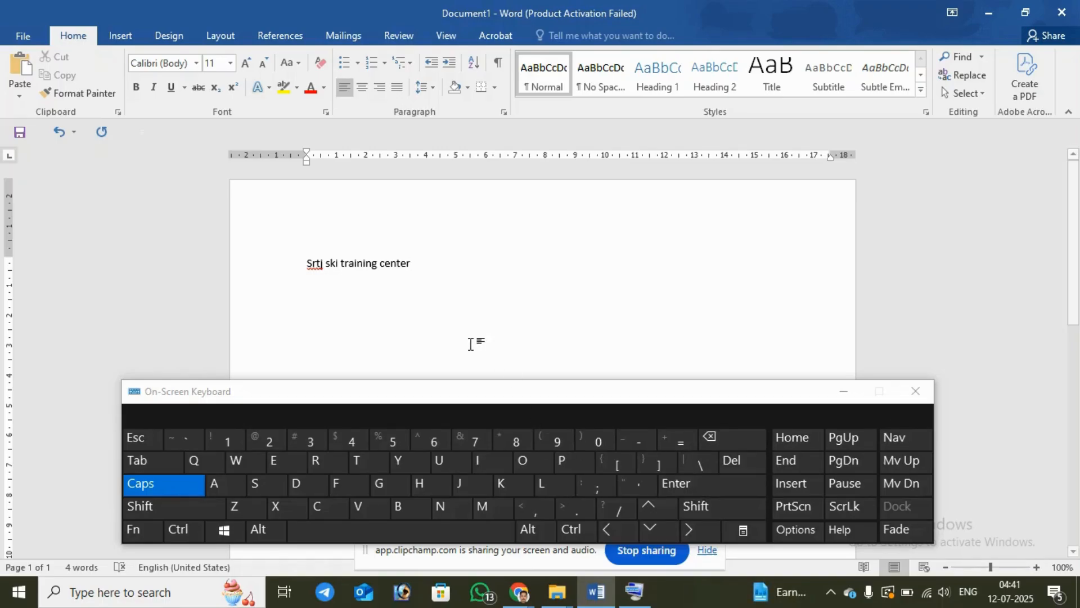
# Step: Start a second line, turn off Caps Lock, and enter a capital "S" on it
pyautogui.click(687, 489)
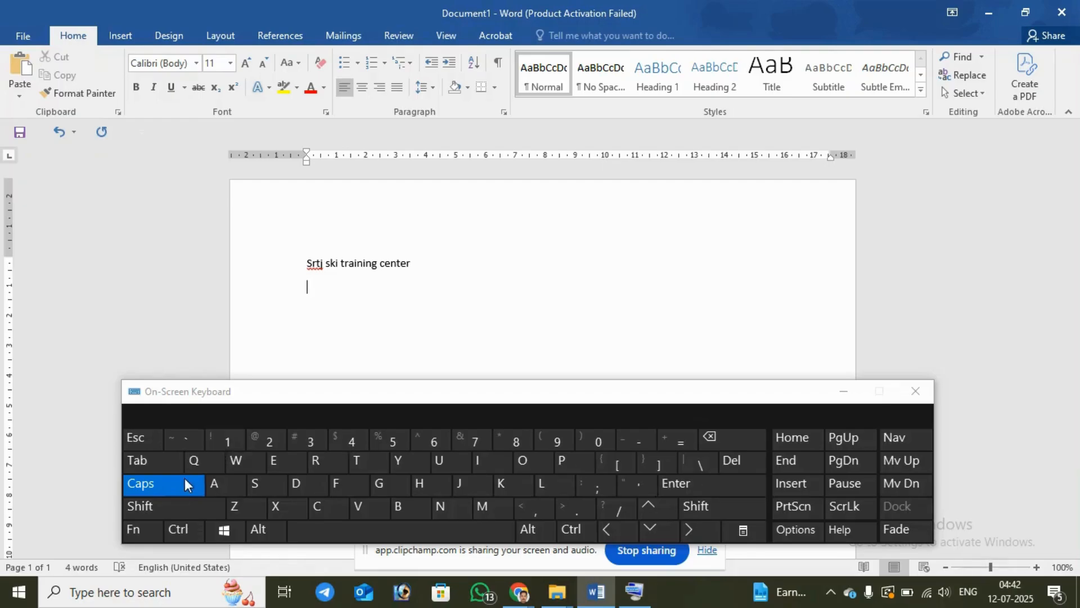
pyautogui.click(171, 491)
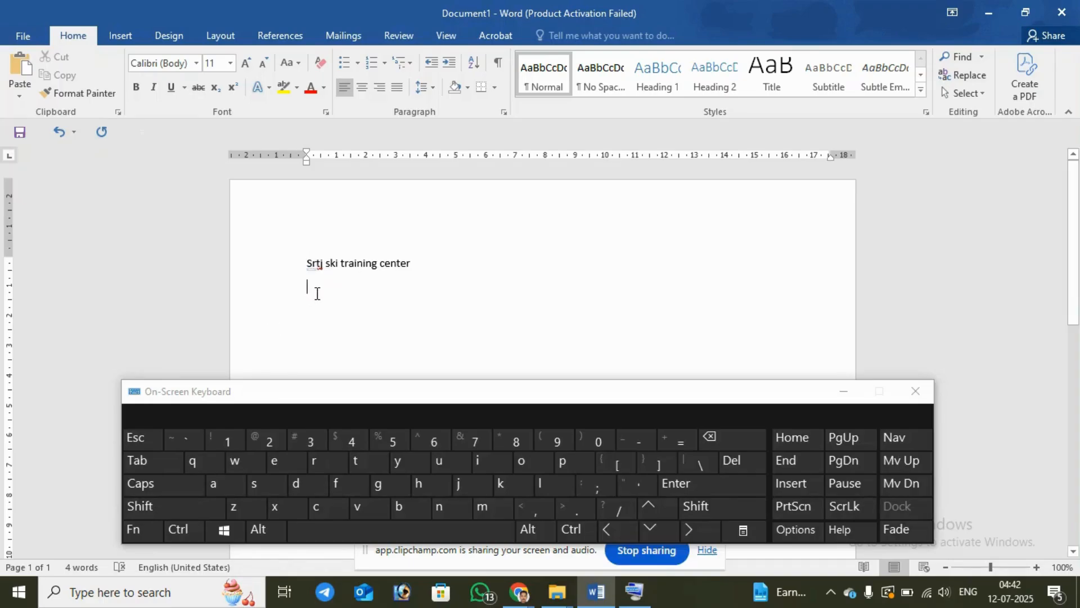
pyautogui.click(165, 512)
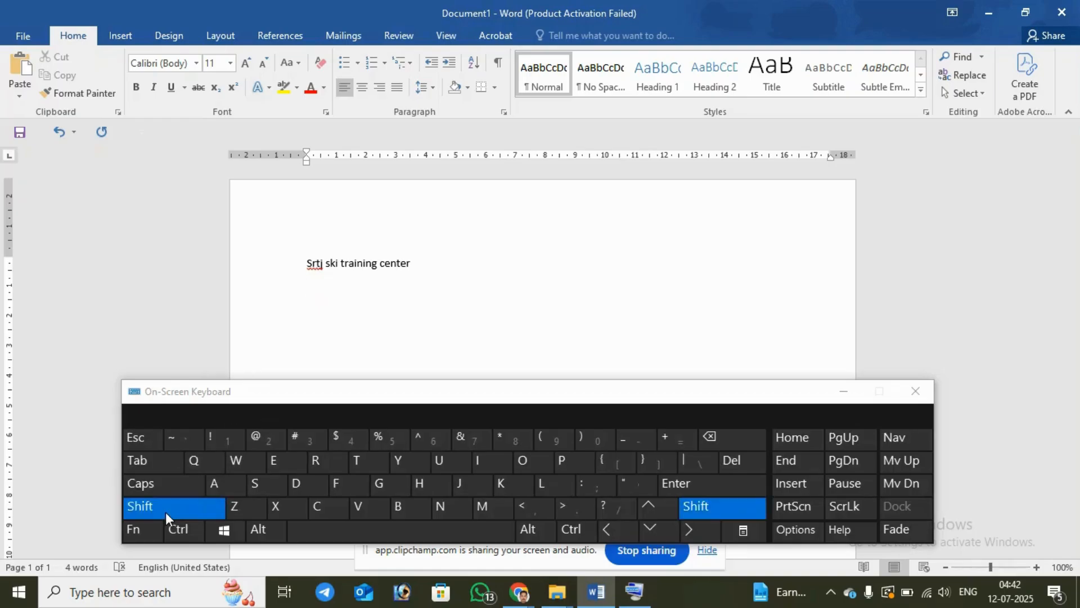
pyautogui.click(256, 486)
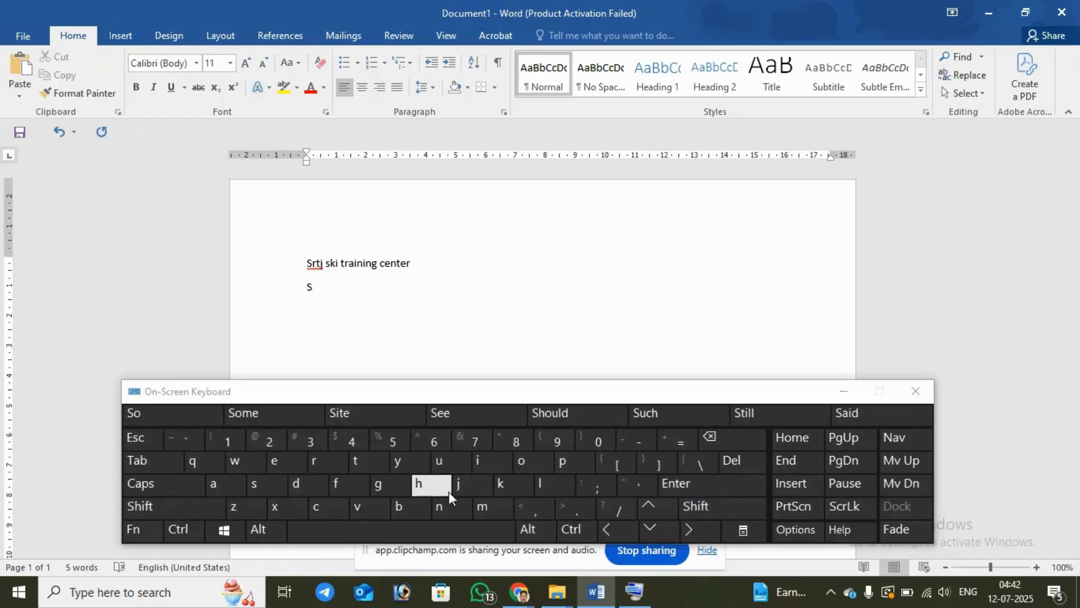
pyautogui.click(322, 463)
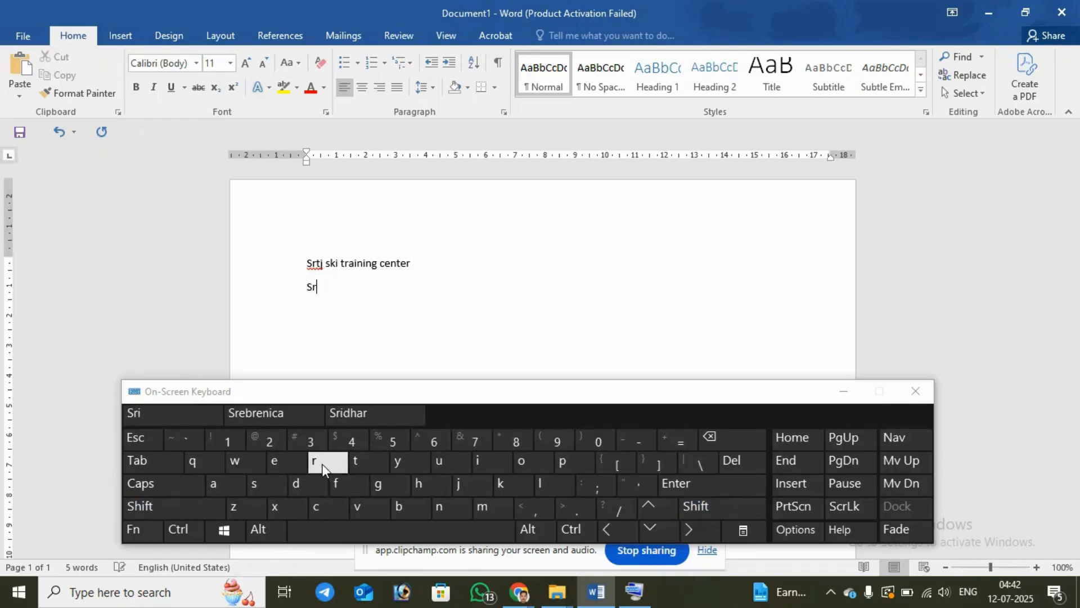
pyautogui.click(355, 460)
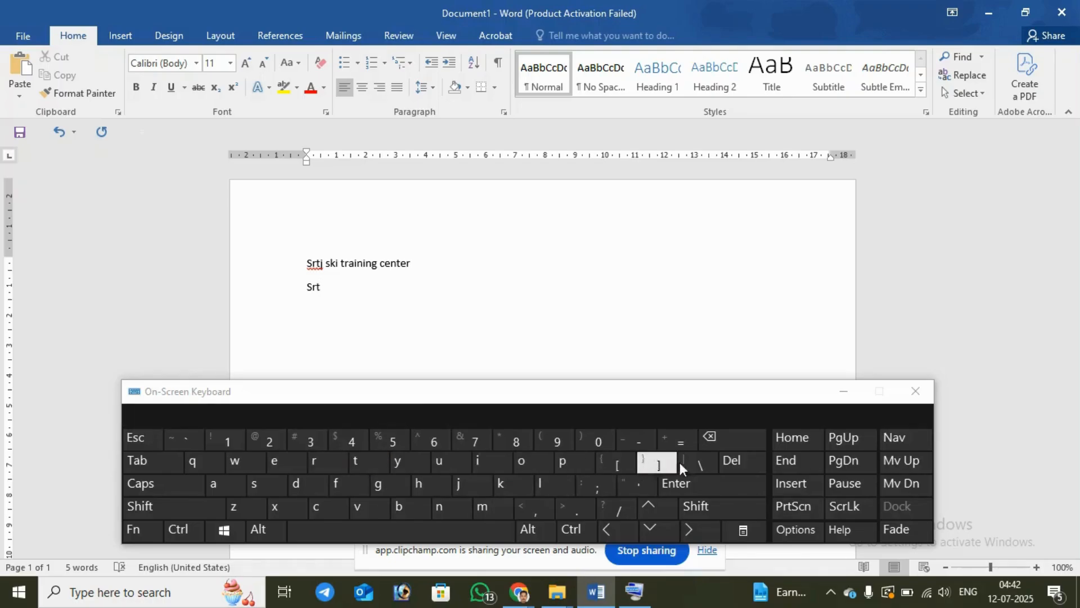
pyautogui.click(710, 436)
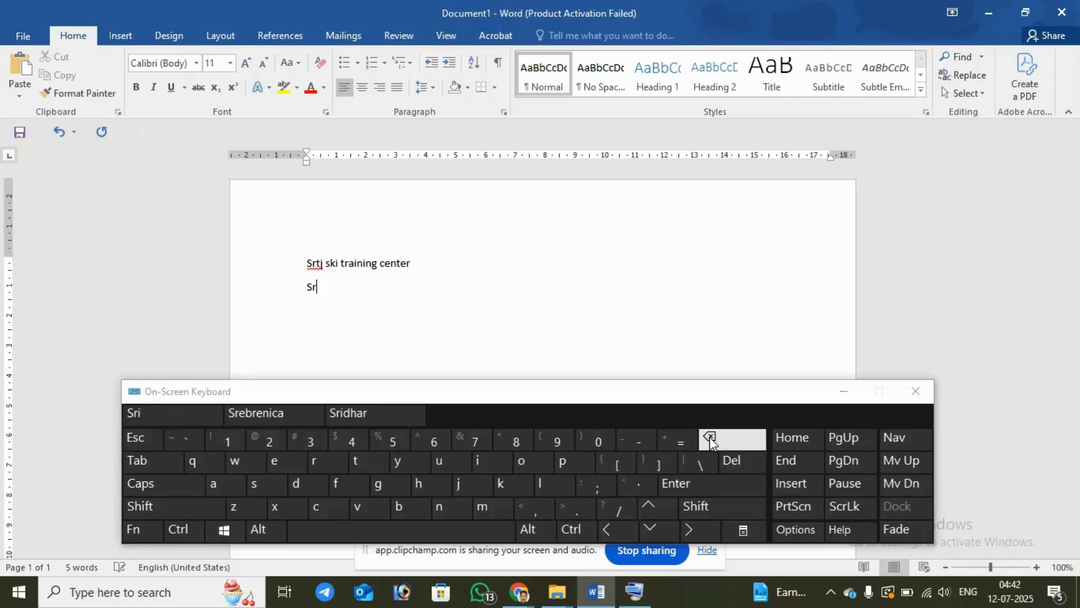
pyautogui.click(710, 437)
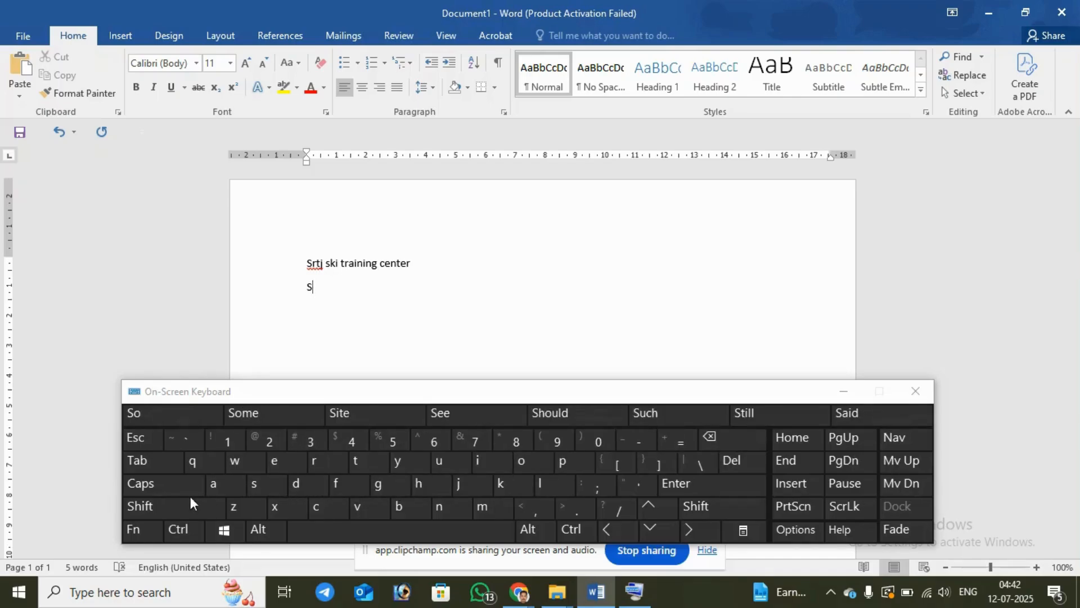
pyautogui.click(210, 504)
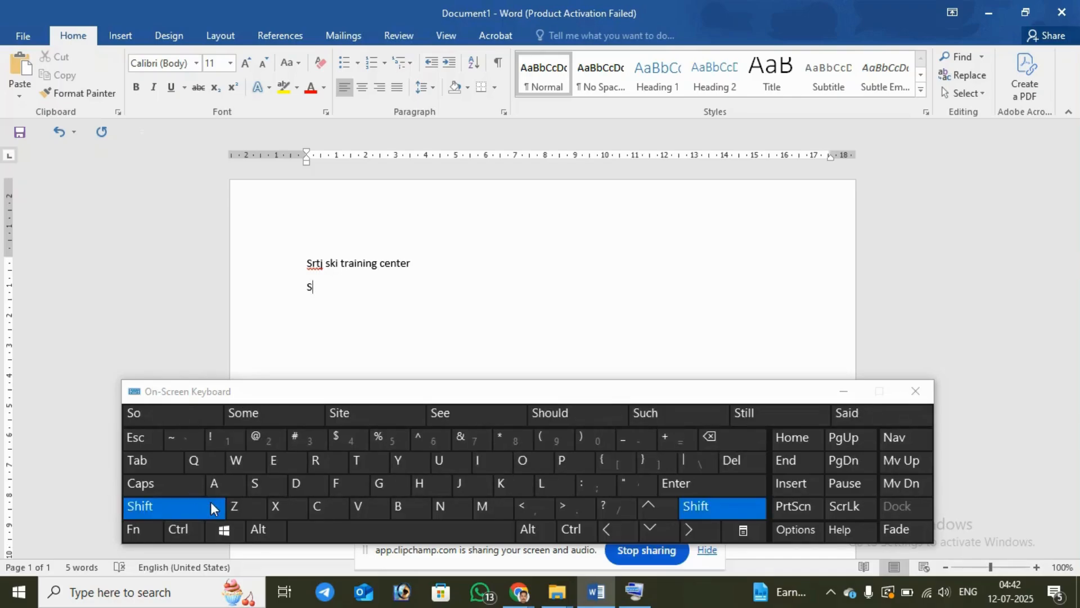
pyautogui.click(305, 458)
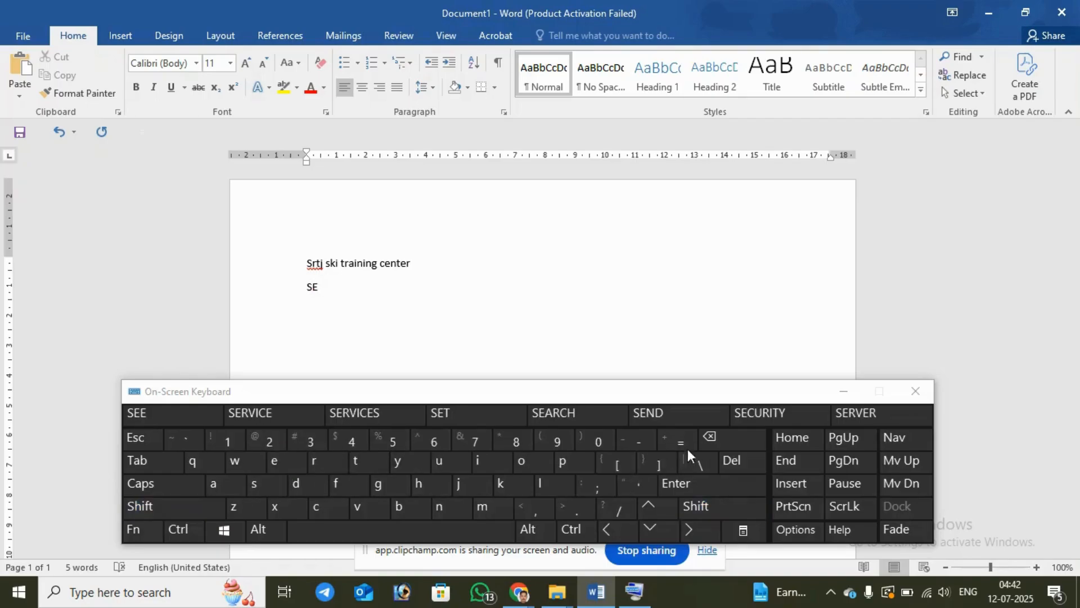
pyautogui.click(702, 439)
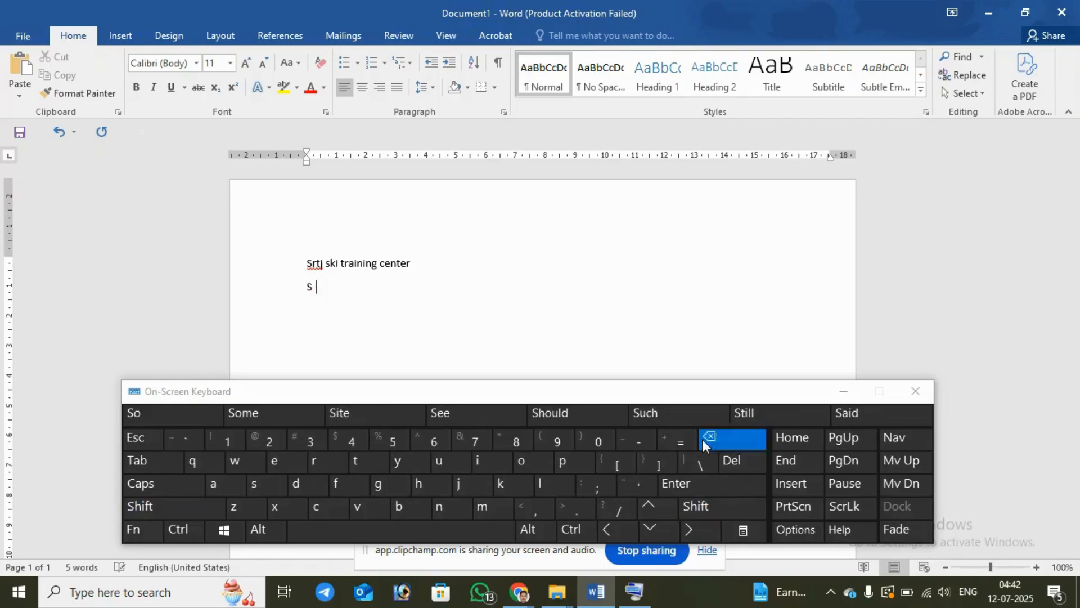
# Step: Complete "SRTJ" on the second line, capitalizing each remaining letter individually while Caps Lock stays off
pyautogui.click(169, 506)
pyautogui.click(336, 465)
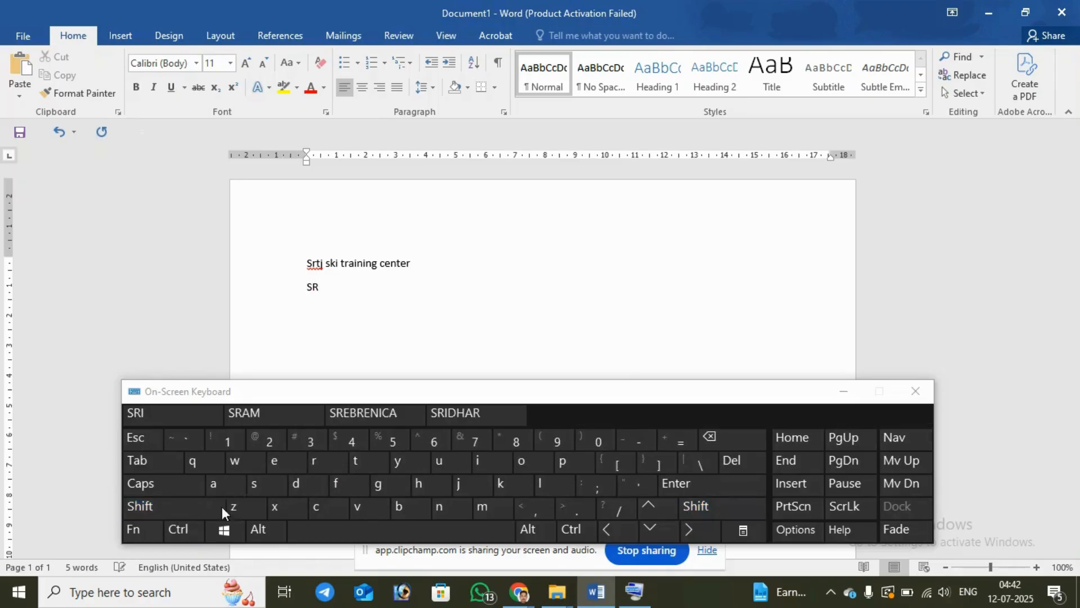
pyautogui.click(183, 504)
pyautogui.click(366, 464)
pyautogui.click(194, 507)
pyautogui.click(458, 485)
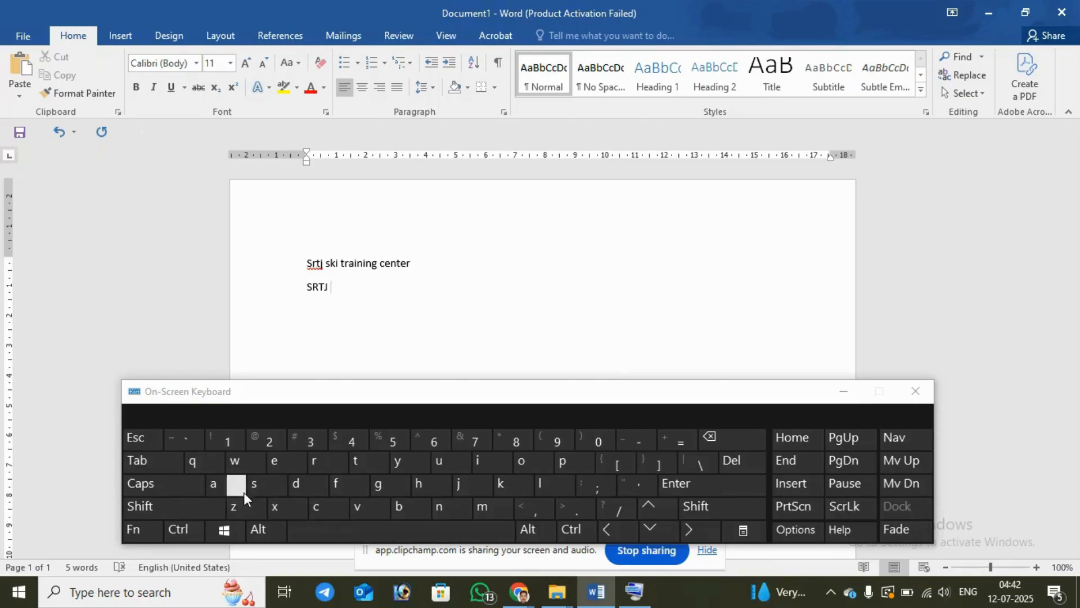
# Step: Add the lowercase word "skill" after "SRTJ" on the second line
pyautogui.click(263, 484)
pyautogui.click(514, 484)
pyautogui.click(477, 461)
pyautogui.click(554, 484)
pyautogui.click(554, 484)
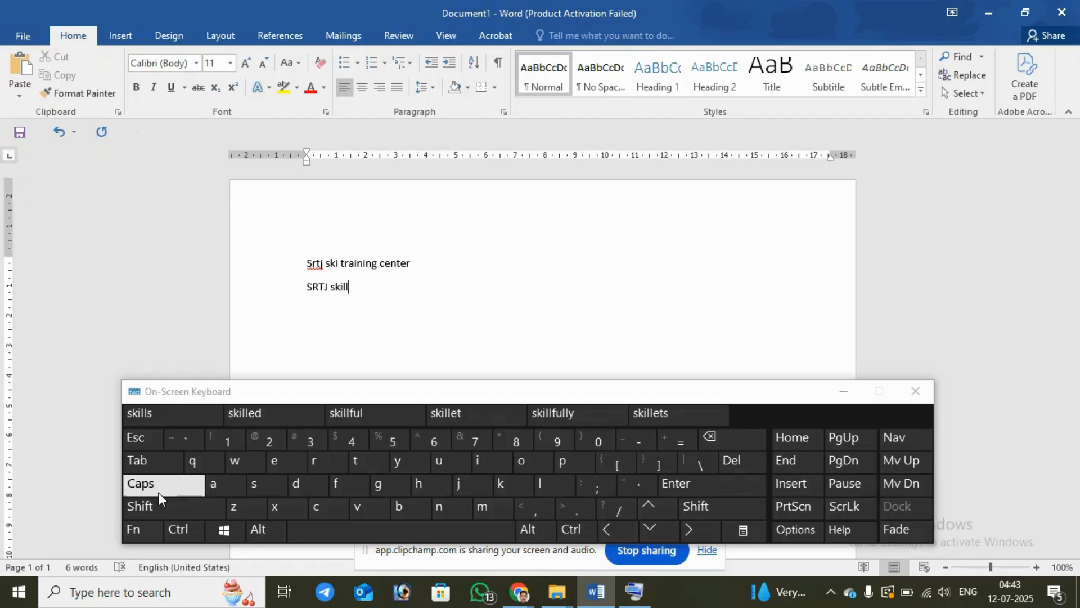
# Step: Add a new line after "SRTJ skill" and insert an extra space between its two words
pyautogui.click(704, 485)
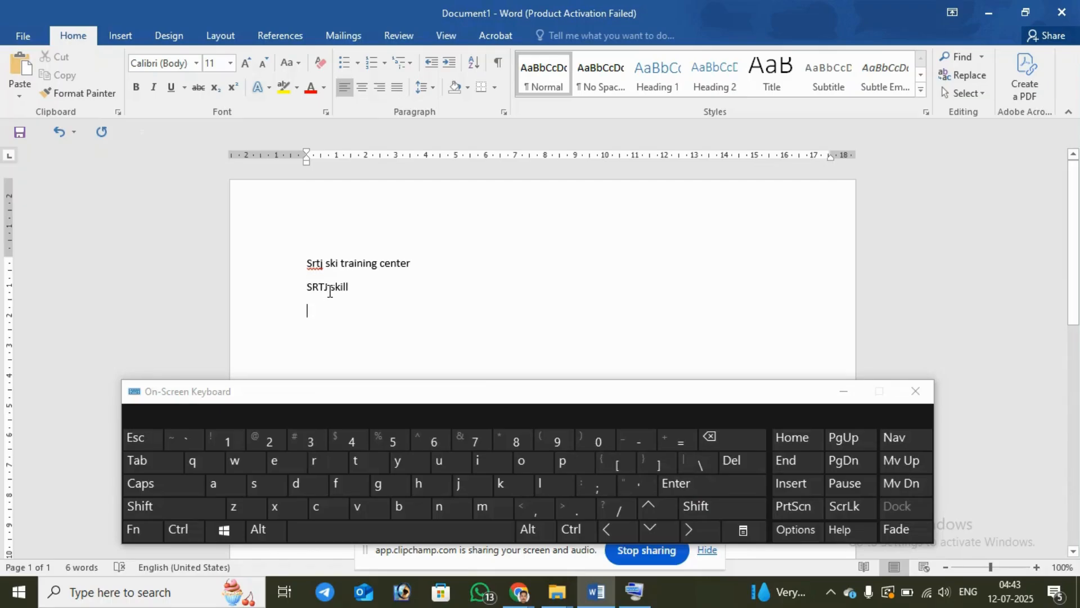
pyautogui.click(382, 535)
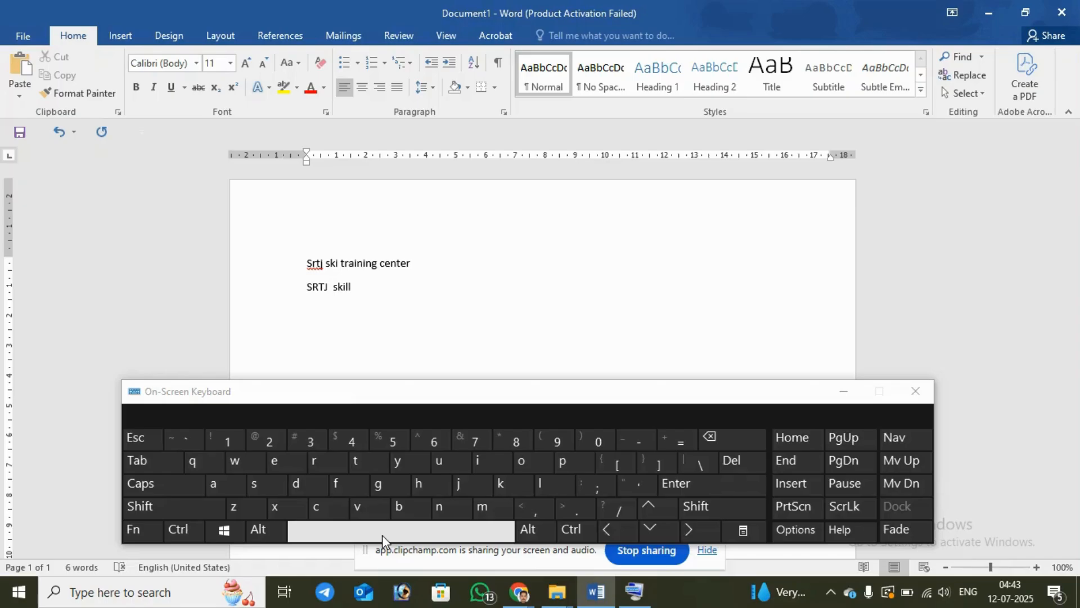
pyautogui.click(373, 293)
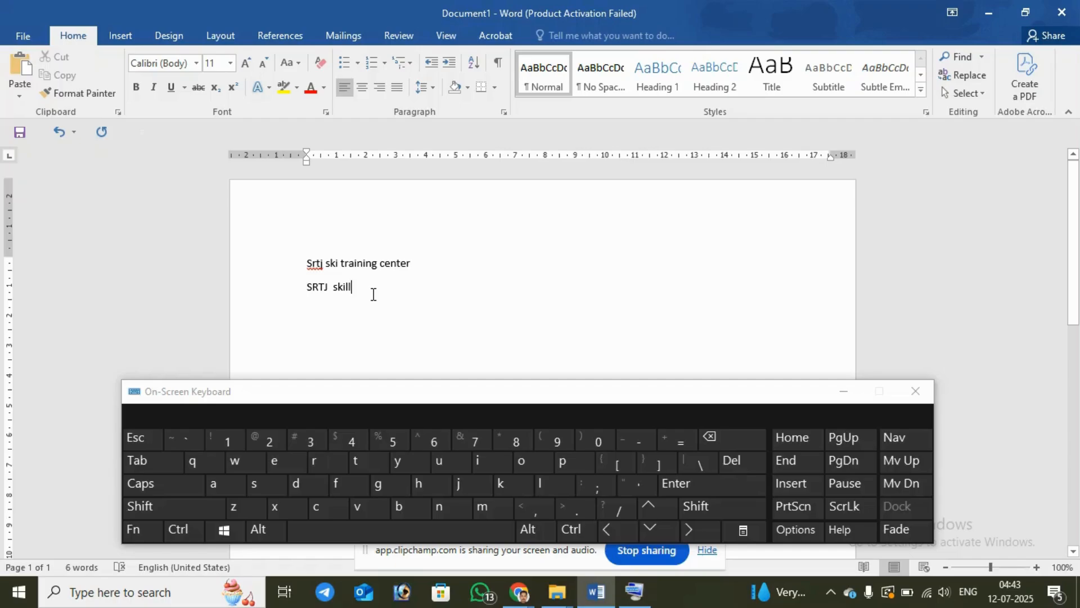
# Step: Delete all the text on both lines so the document is empty
pyautogui.click(722, 437)
pyautogui.click(721, 438)
pyautogui.click(721, 438)
pyautogui.click(721, 437)
pyautogui.click(721, 438)
pyautogui.click(721, 437)
pyautogui.click(721, 438)
pyautogui.click(721, 438)
pyautogui.click(721, 438)
pyautogui.click(722, 437)
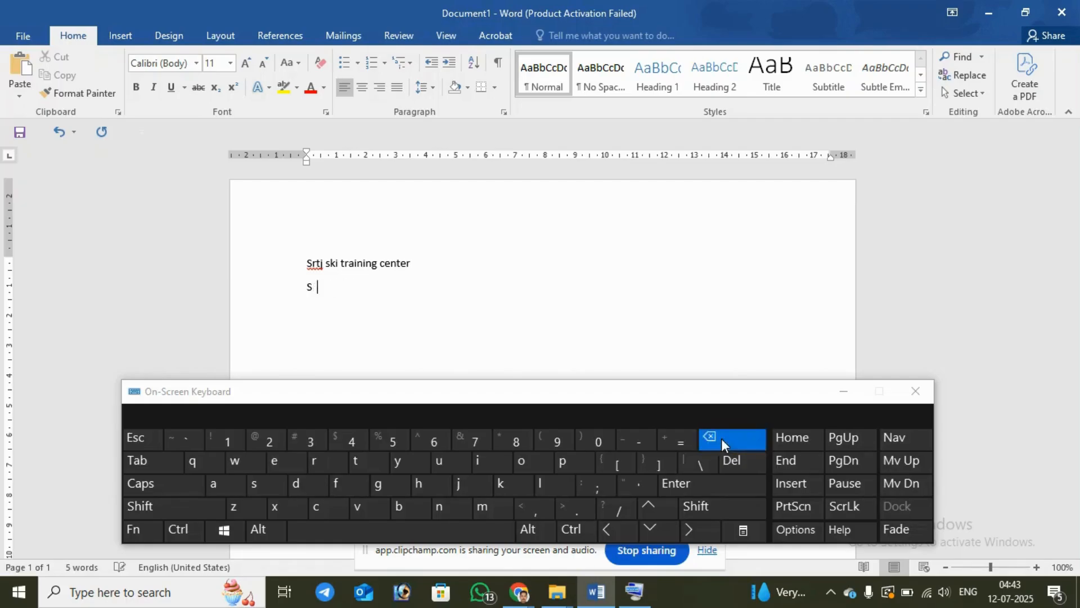
pyautogui.click(721, 437)
pyautogui.click(721, 438)
pyautogui.click(721, 438)
pyautogui.click(721, 438)
pyautogui.click(721, 437)
pyautogui.click(721, 438)
pyautogui.click(721, 438)
pyautogui.click(721, 437)
pyautogui.click(721, 438)
pyautogui.click(721, 437)
pyautogui.click(721, 438)
pyautogui.click(721, 438)
pyautogui.click(722, 438)
pyautogui.click(721, 437)
pyautogui.click(722, 438)
pyautogui.click(722, 438)
pyautogui.click(721, 437)
pyautogui.click(722, 438)
pyautogui.click(722, 437)
pyautogui.click(721, 437)
pyautogui.click(722, 437)
pyautogui.click(721, 438)
pyautogui.click(722, 437)
pyautogui.click(721, 438)
pyautogui.click(722, 438)
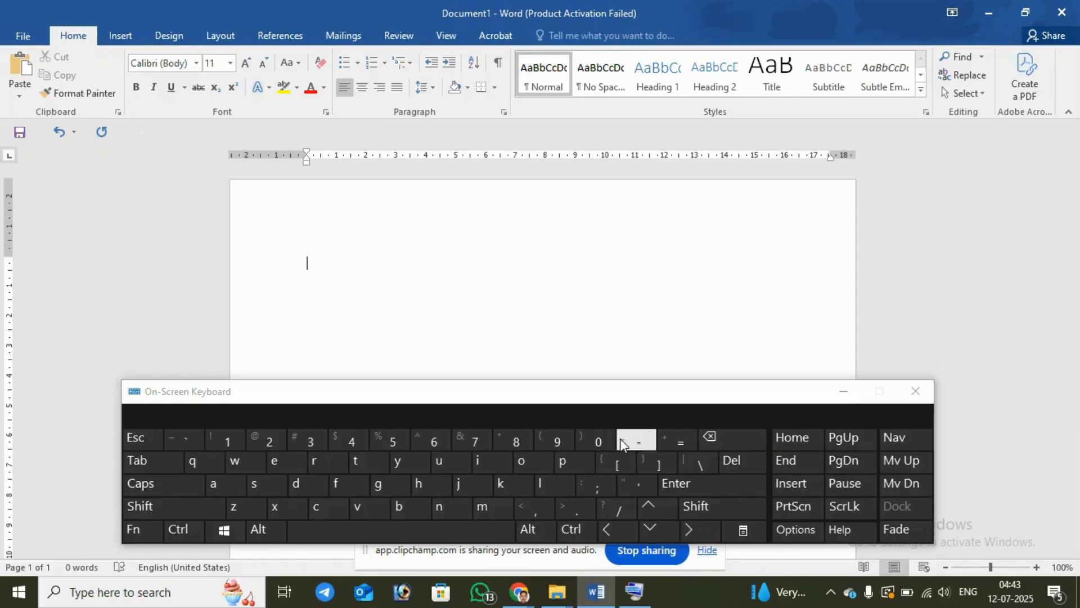
# Step: Enter the word "Smart" followed by a space in the empty document using the On-Screen Keyboard
pyautogui.click(302, 483)
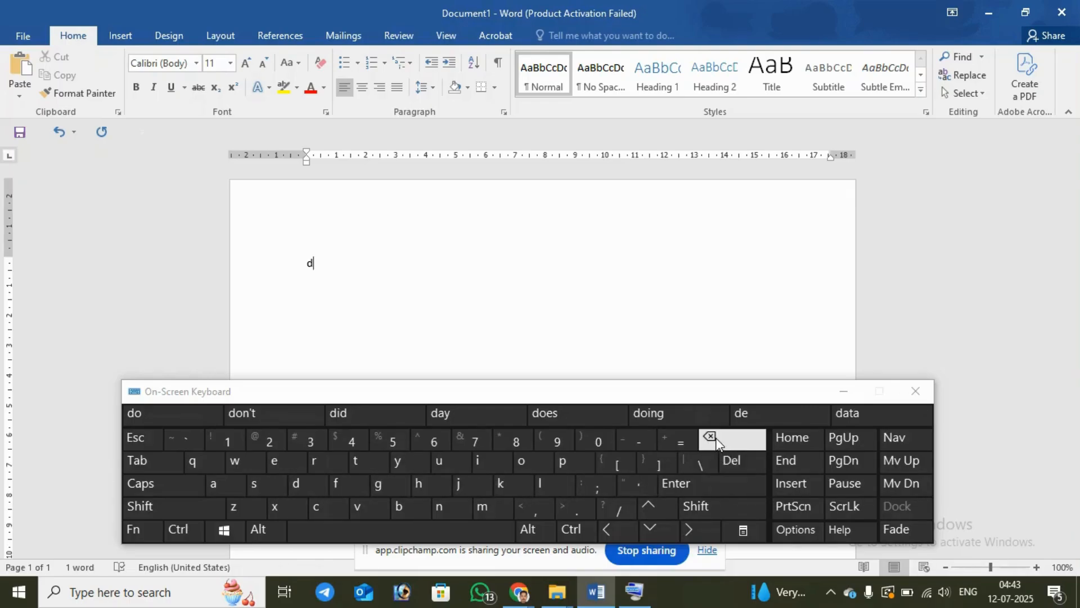
pyautogui.click(737, 459)
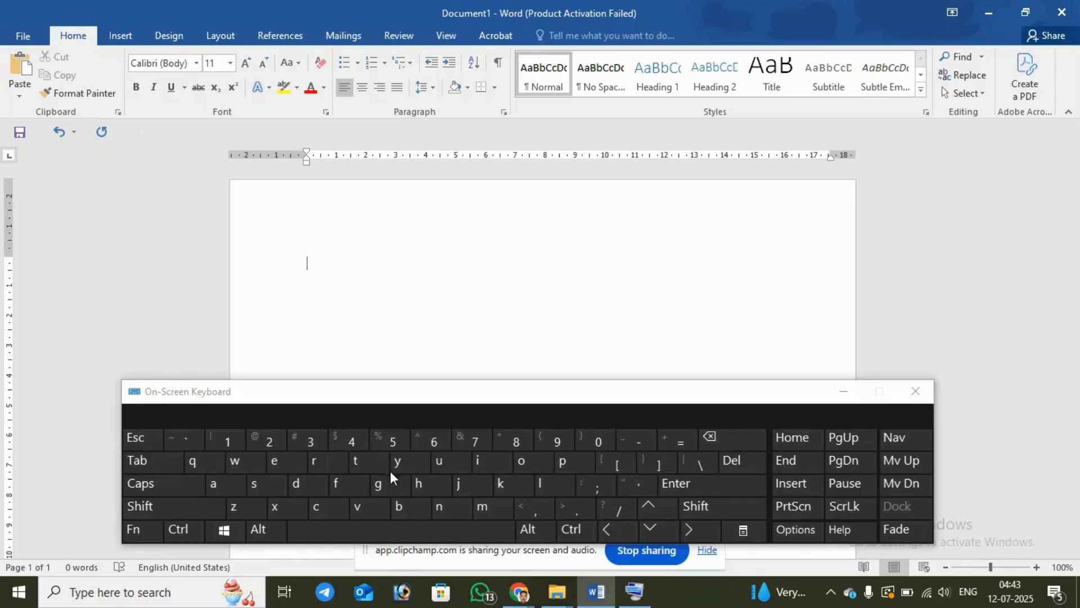
pyautogui.click(264, 485)
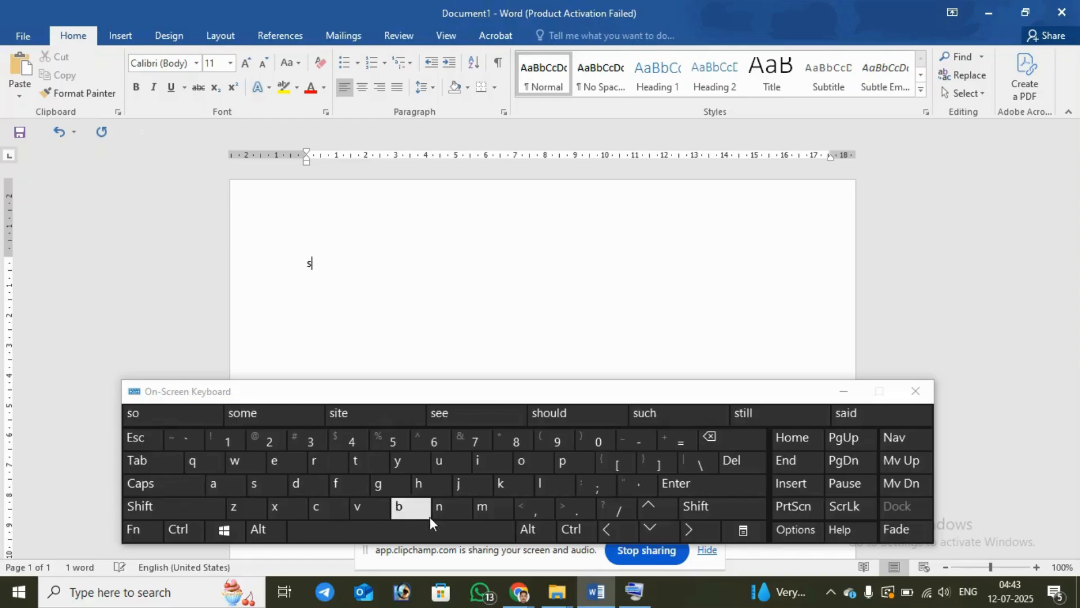
pyautogui.click(479, 510)
pyautogui.click(225, 484)
pyautogui.click(315, 460)
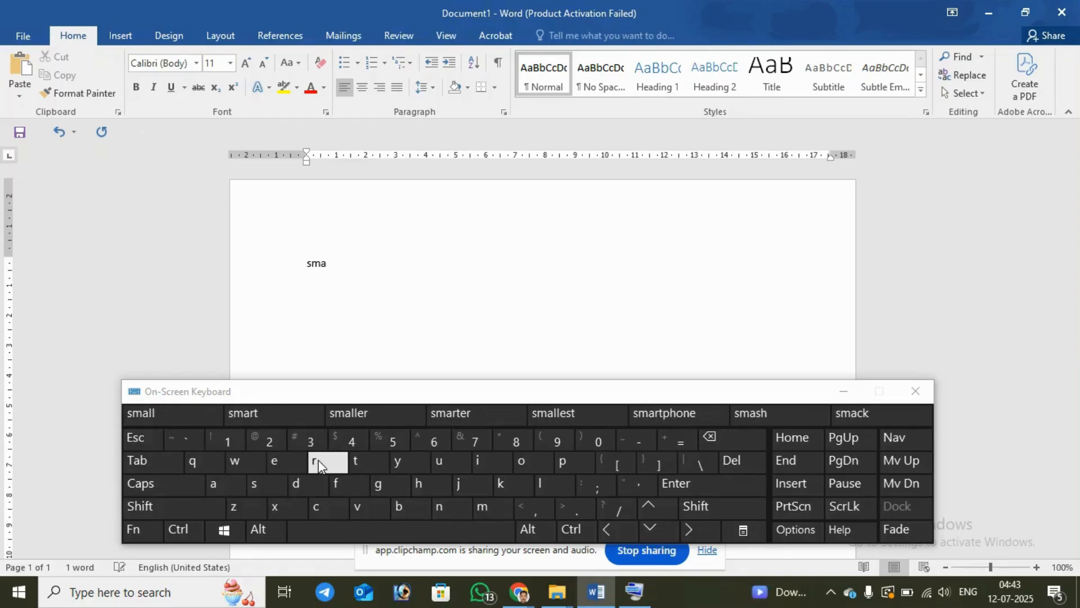
pyautogui.click(321, 533)
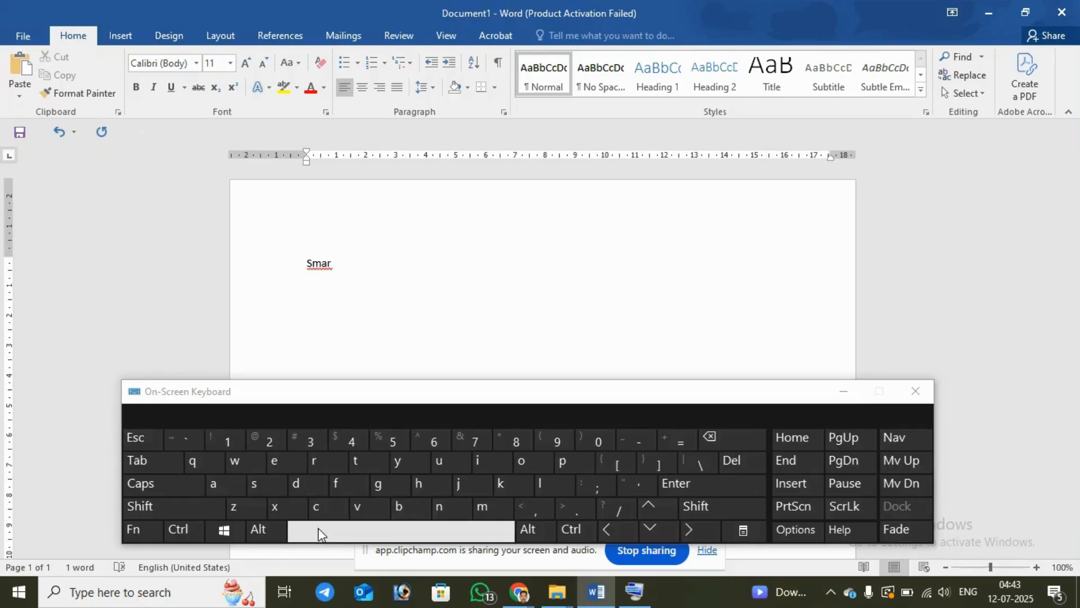
pyautogui.click(710, 437)
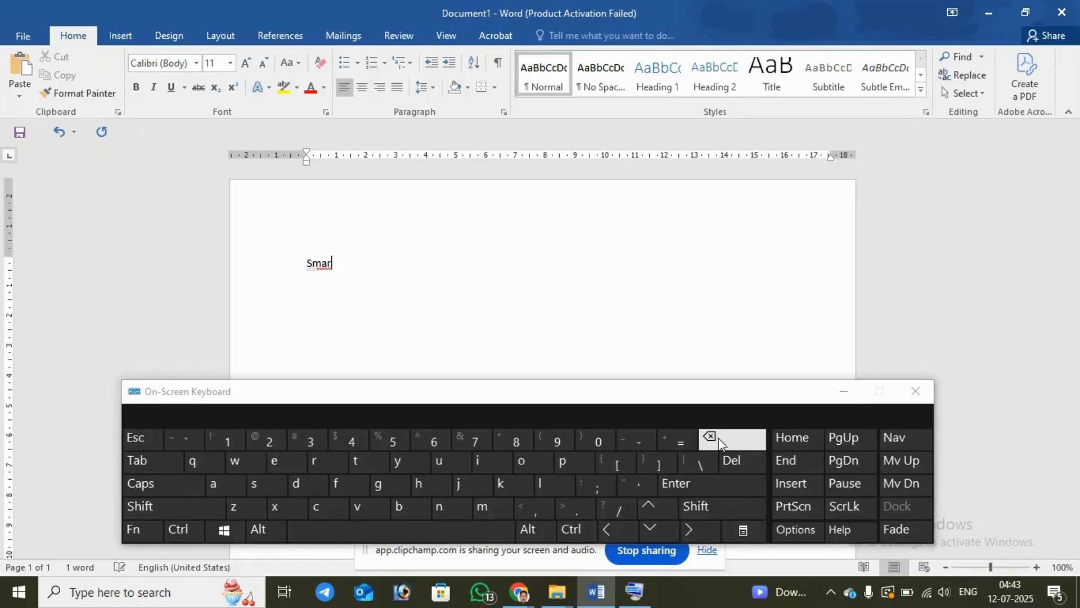
pyautogui.click(329, 459)
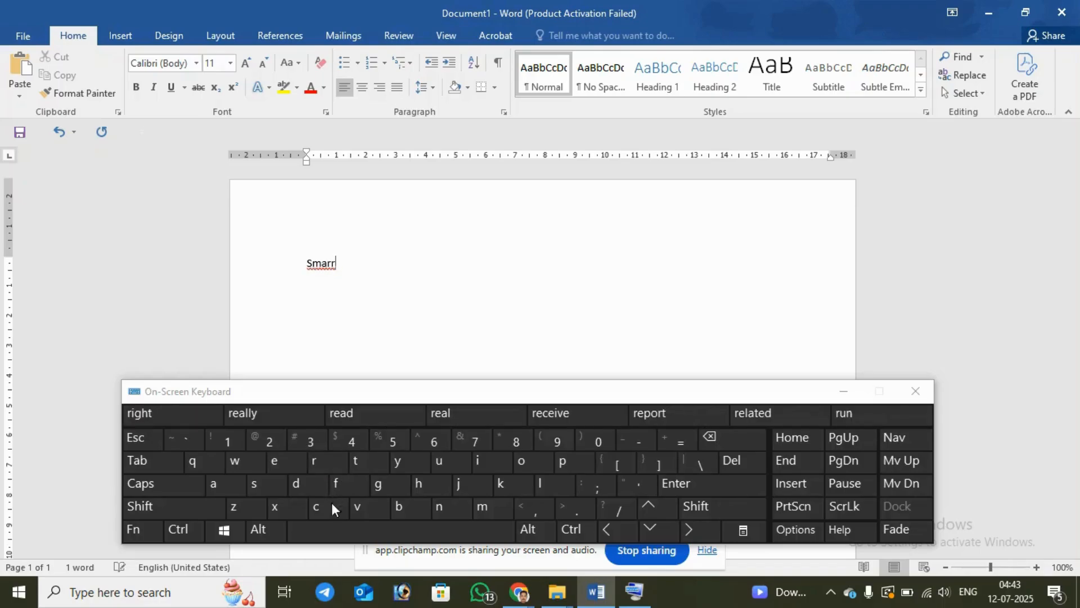
pyautogui.click(717, 439)
pyautogui.click(374, 463)
pyautogui.click(371, 535)
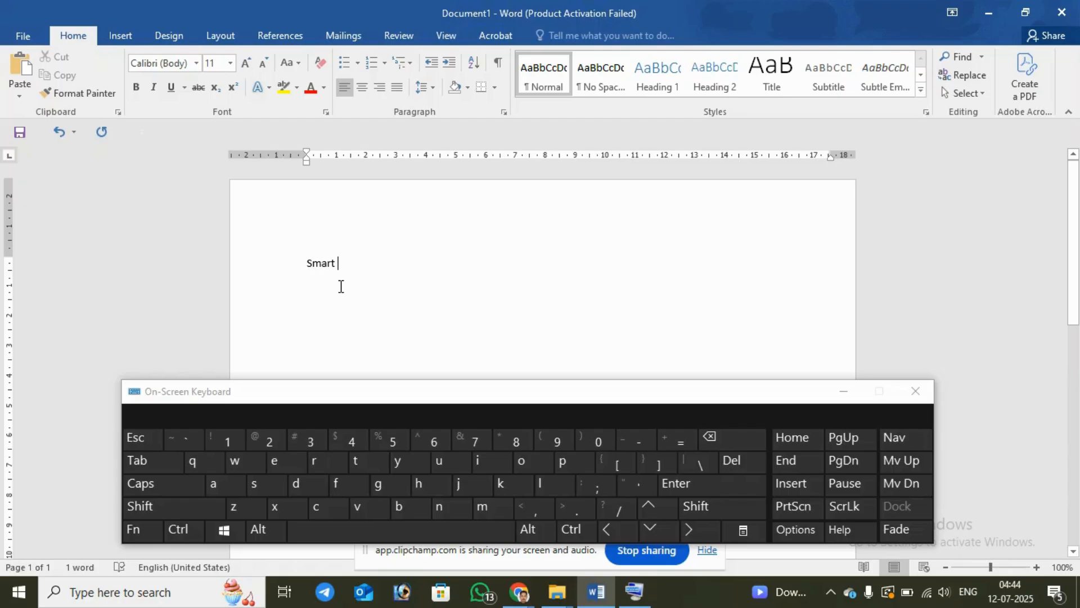
# Step: Insert tab spacing after the word "Smart"
pyautogui.click(153, 461)
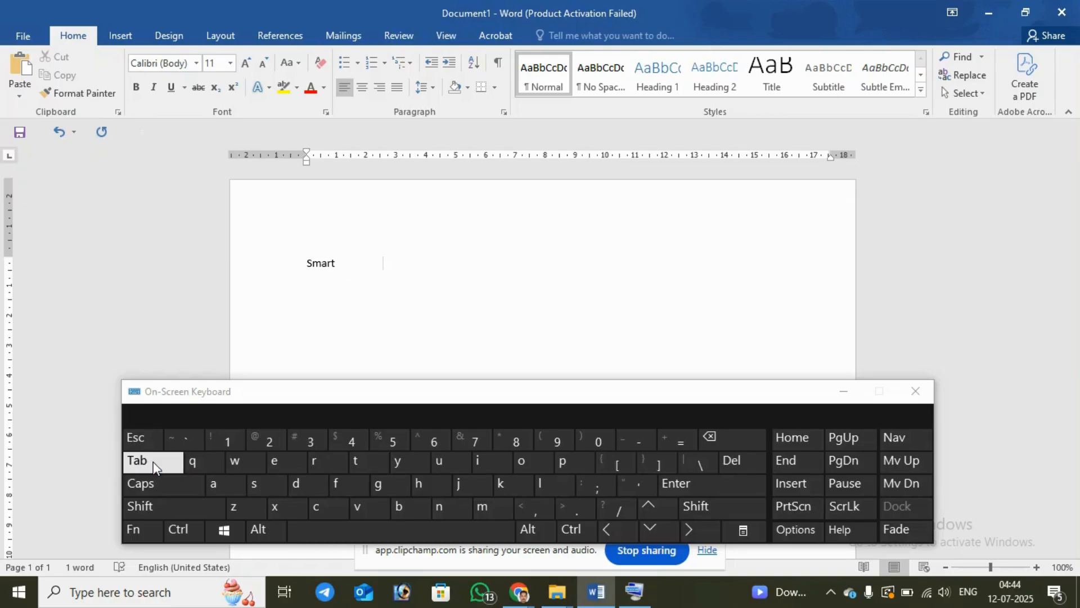
pyautogui.click(154, 465)
pyautogui.click(153, 464)
pyautogui.click(154, 464)
pyautogui.click(154, 464)
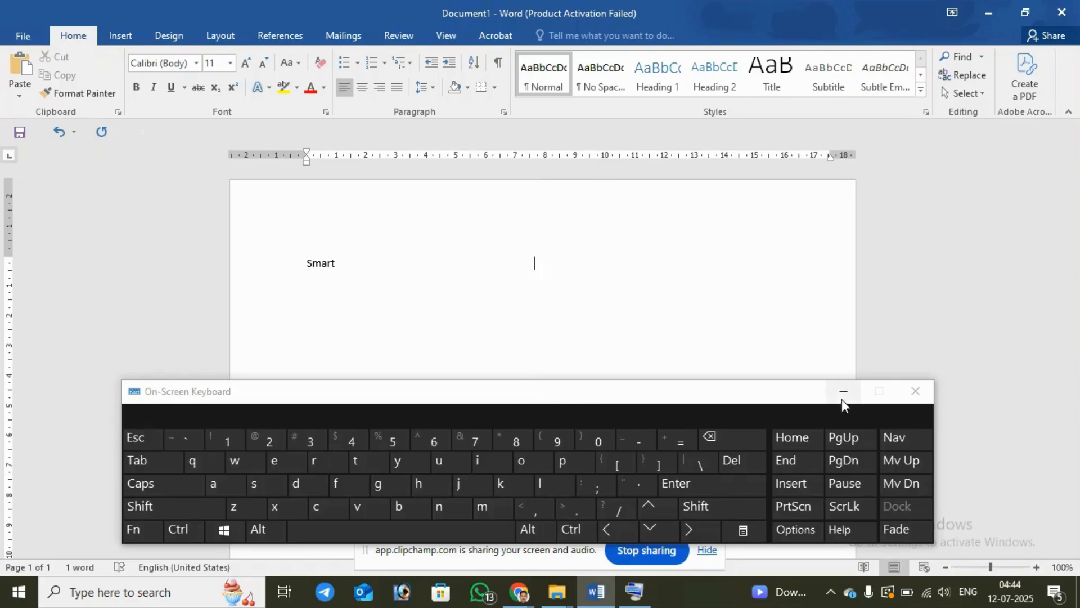
# Step: Close the On-Screen Keyboard and delete the word "Smart" together with its trailing spacing
pyautogui.click(915, 391)
pyautogui.click(362, 261)
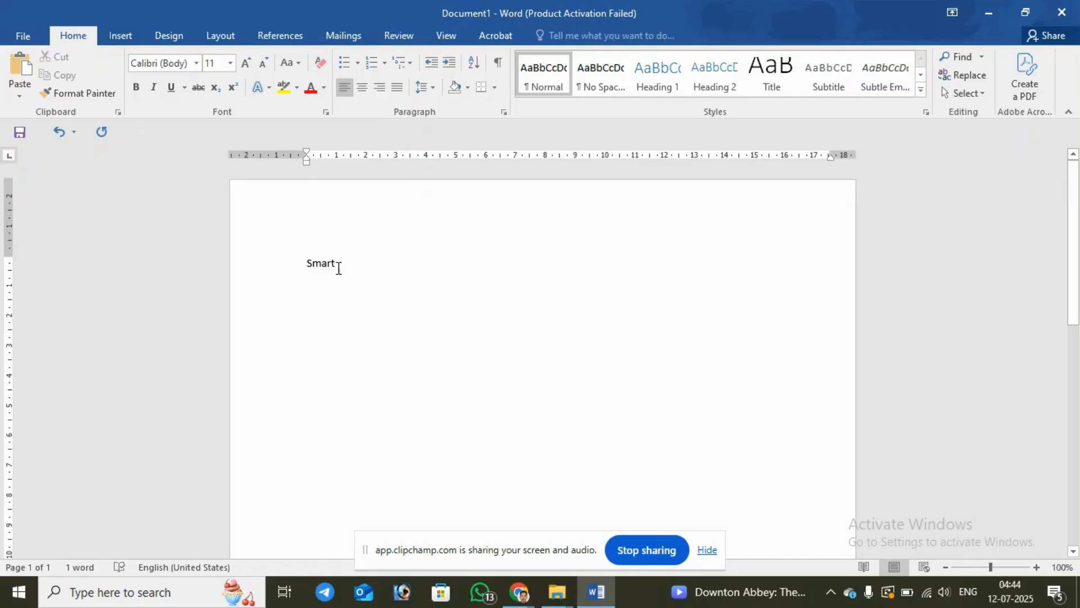
pyautogui.click(304, 263)
pyautogui.click(317, 263)
pyautogui.moveTo(367, 264); pyautogui.dragTo(280, 262)
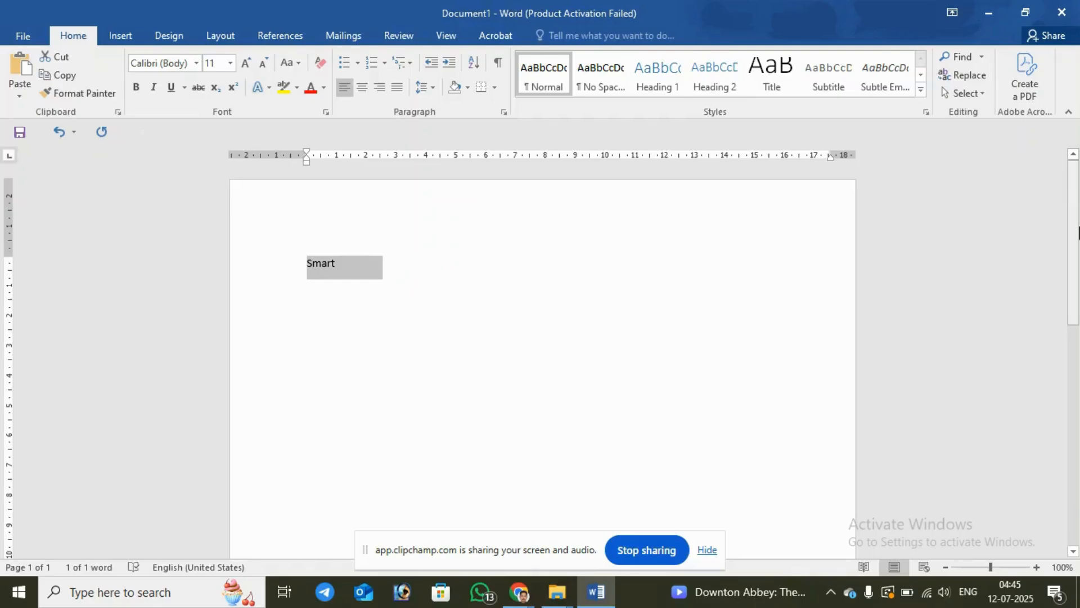
pyautogui.press('Delete')
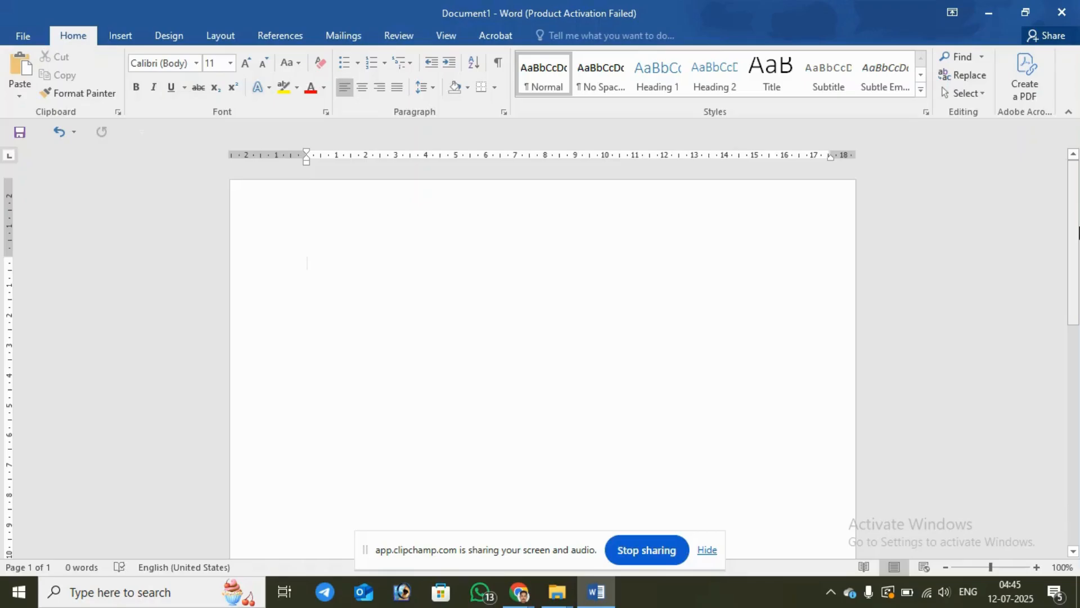
# Step: Enter "=ra" in the empty document and enlarge the page zoom to 150%
pyautogui.write('=ra')
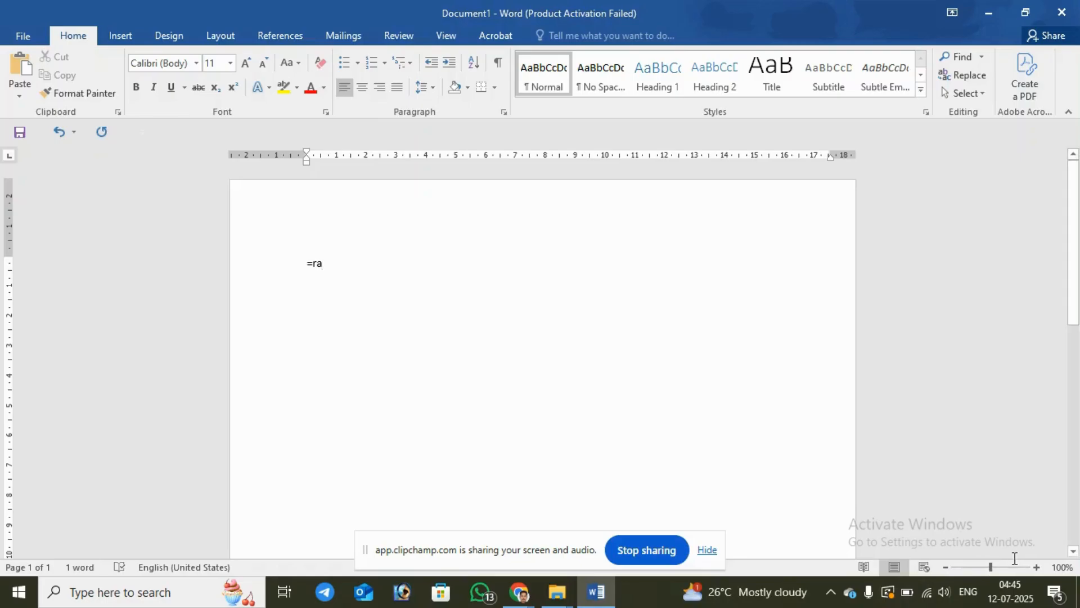
pyautogui.click(1035, 567)
pyautogui.click(1036, 567)
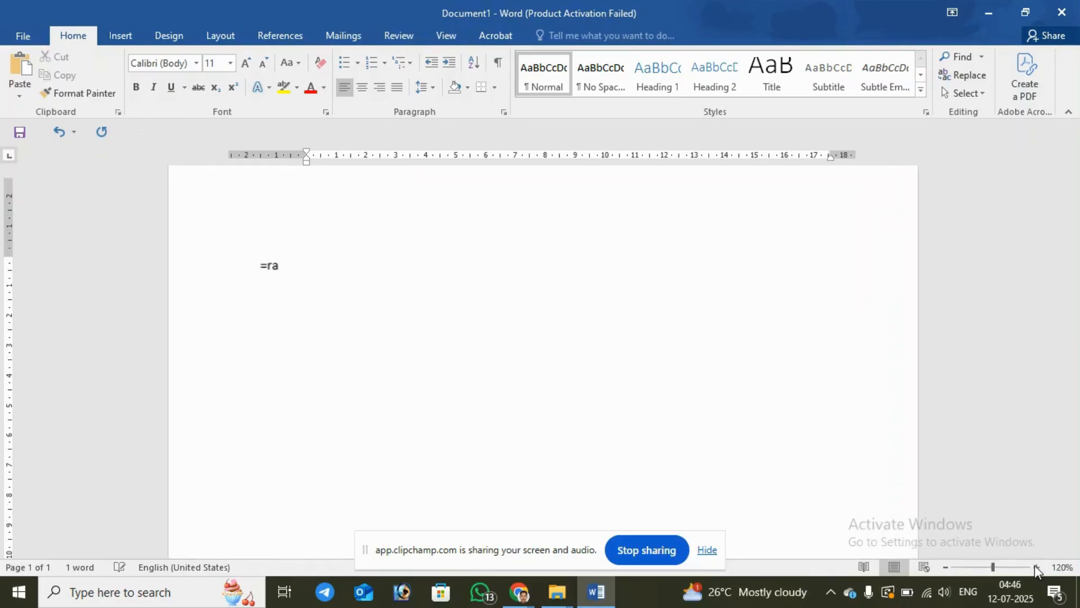
pyautogui.click(1035, 567)
pyautogui.click(1036, 567)
pyautogui.click(1035, 566)
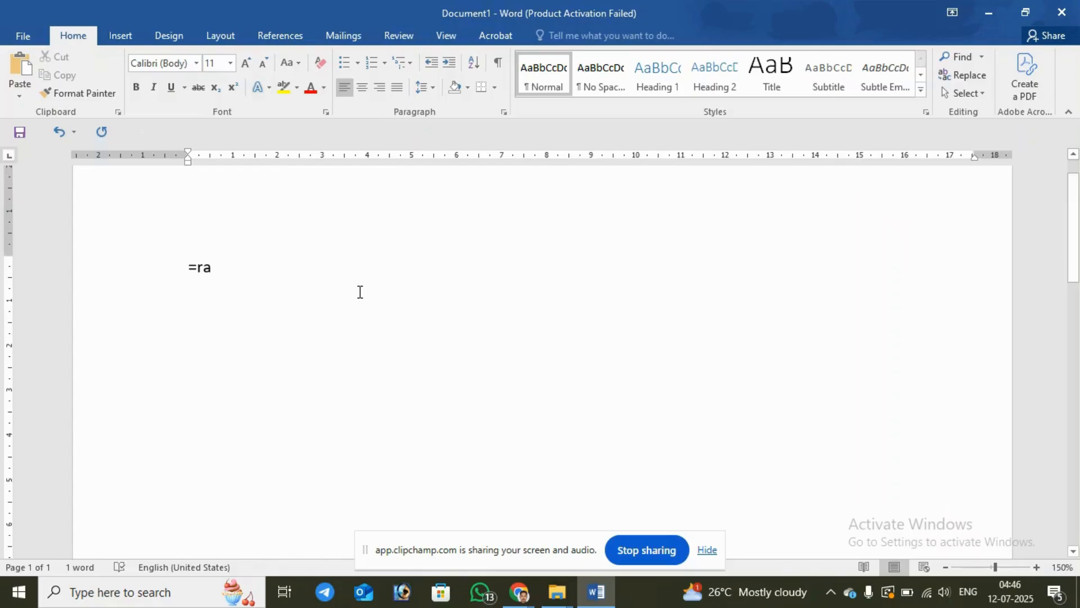
# Step: Clear the partial entry and generate sample paragraphs with the formula "=rand()"
pyautogui.press('BackSpace')
pyautogui.press('BackSpace')
pyautogui.press('BackSpace')
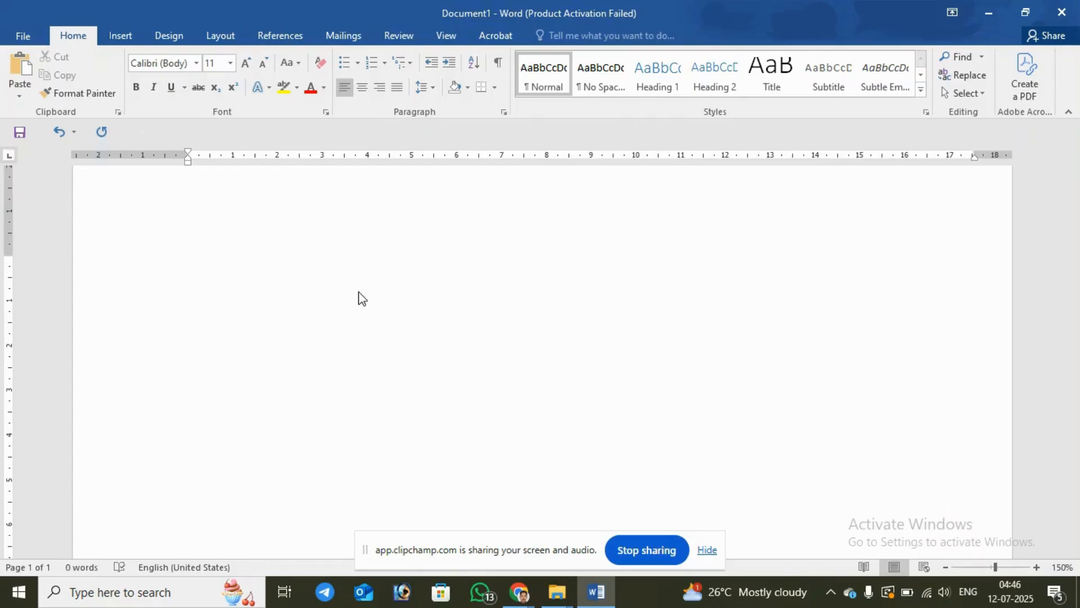
pyautogui.write('-')
pyautogui.press('BackSpace')
pyautogui.write('=rand')
pyautogui.write('()')
pyautogui.press('Return')
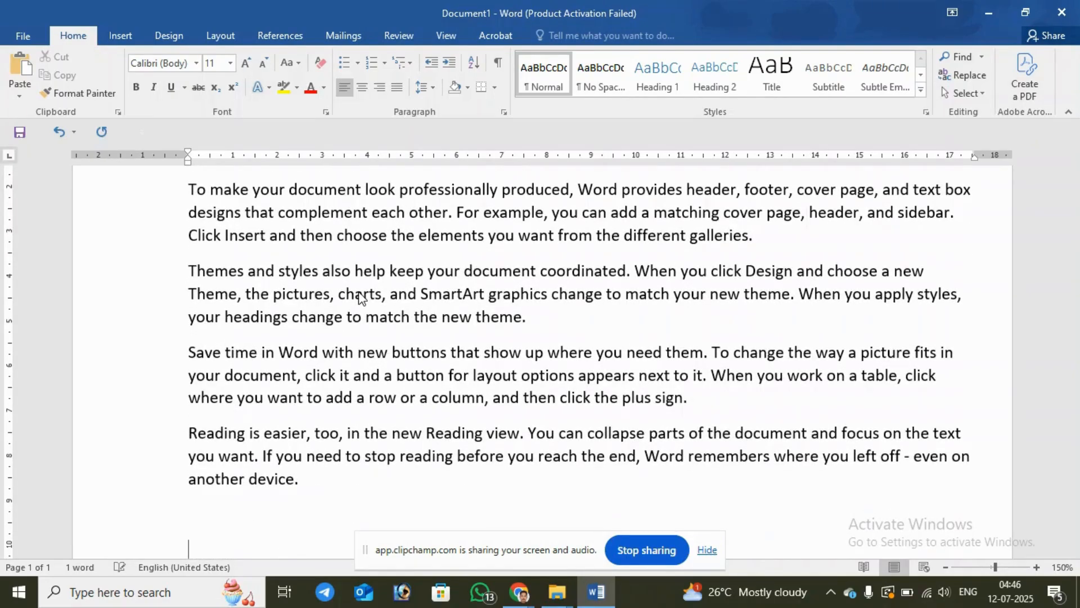
# Step: Examine the generated sample paragraphs from the first to the later ones and return to the document's beginning
pyautogui.scroll(4, 338, 298)
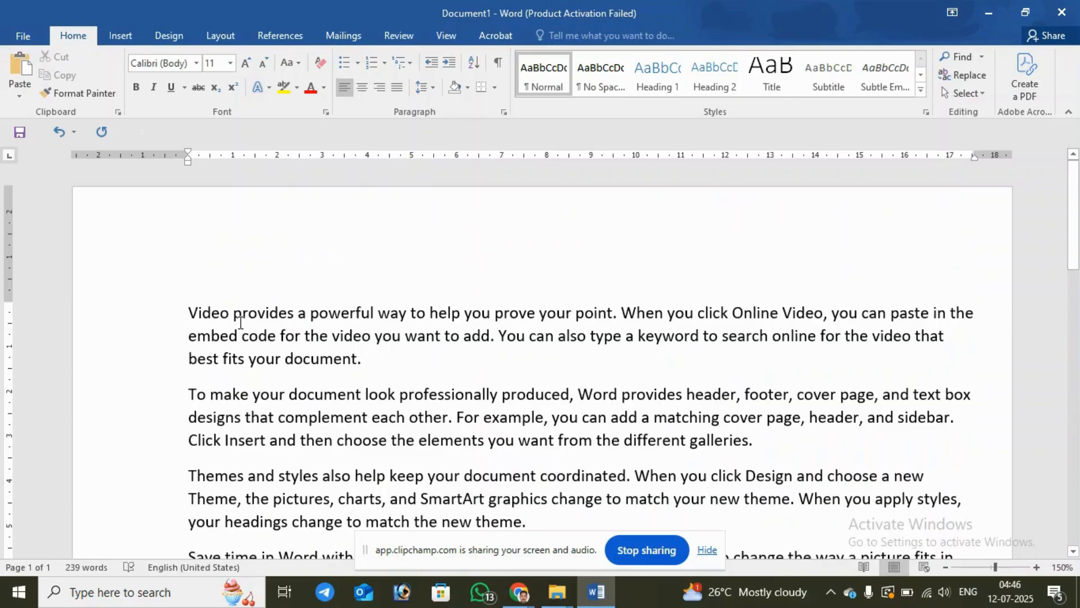
pyautogui.scroll(-3, 240, 323)
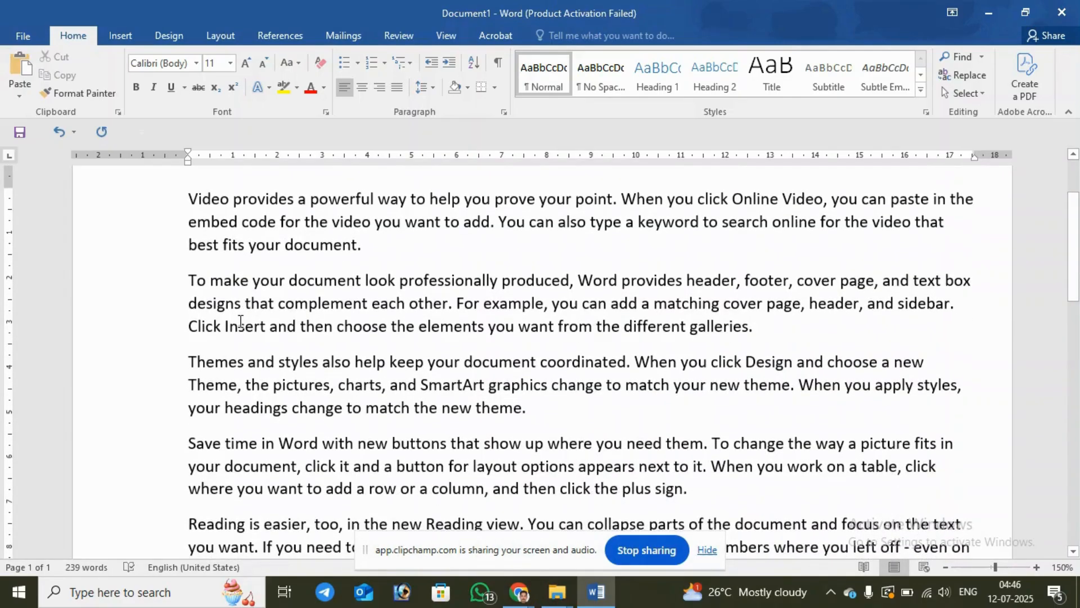
pyautogui.scroll(-1, 295, 342)
pyautogui.scroll(3, 295, 342)
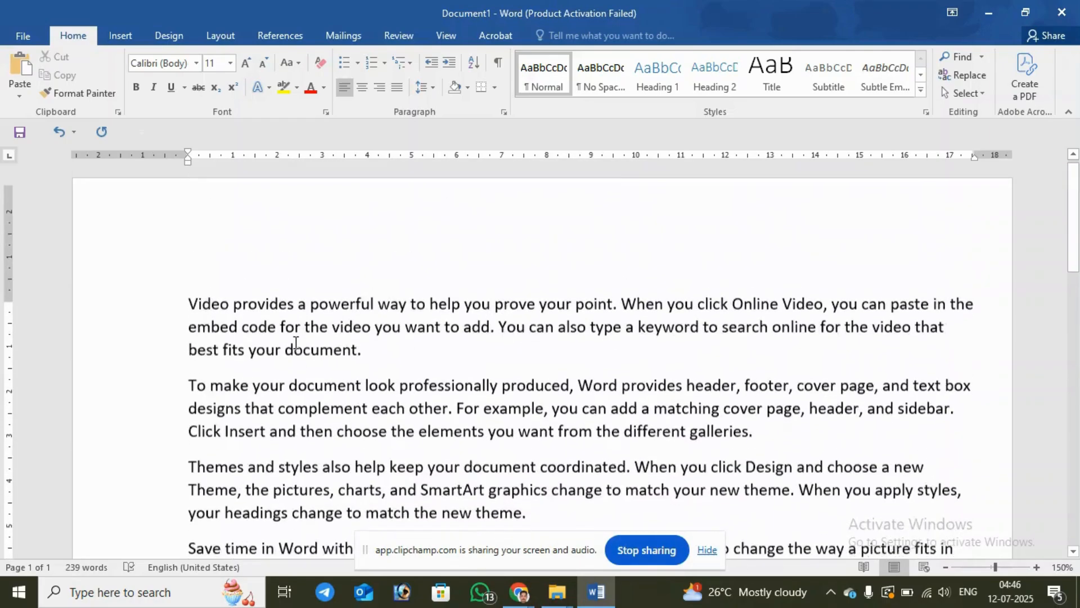
pyautogui.scroll(1, 295, 342)
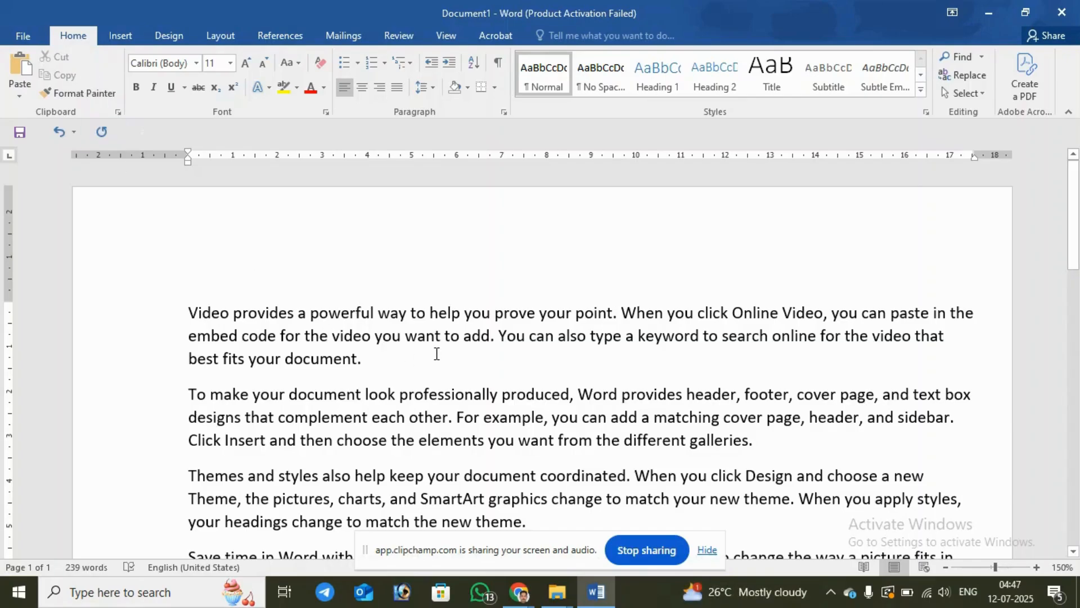
pyautogui.scroll(-2, 294, 313)
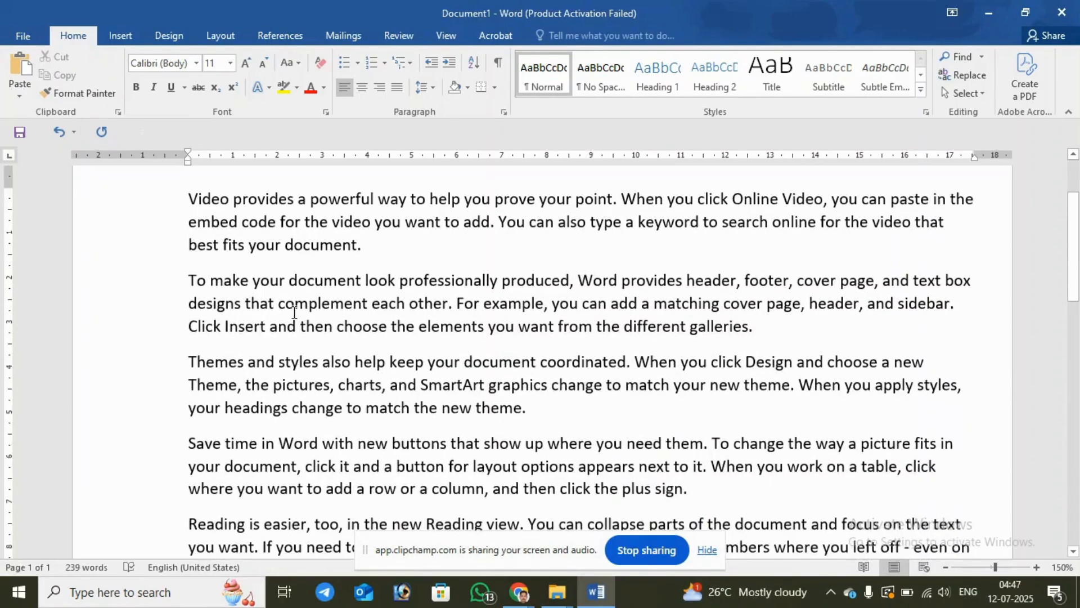
pyautogui.scroll(2, 294, 313)
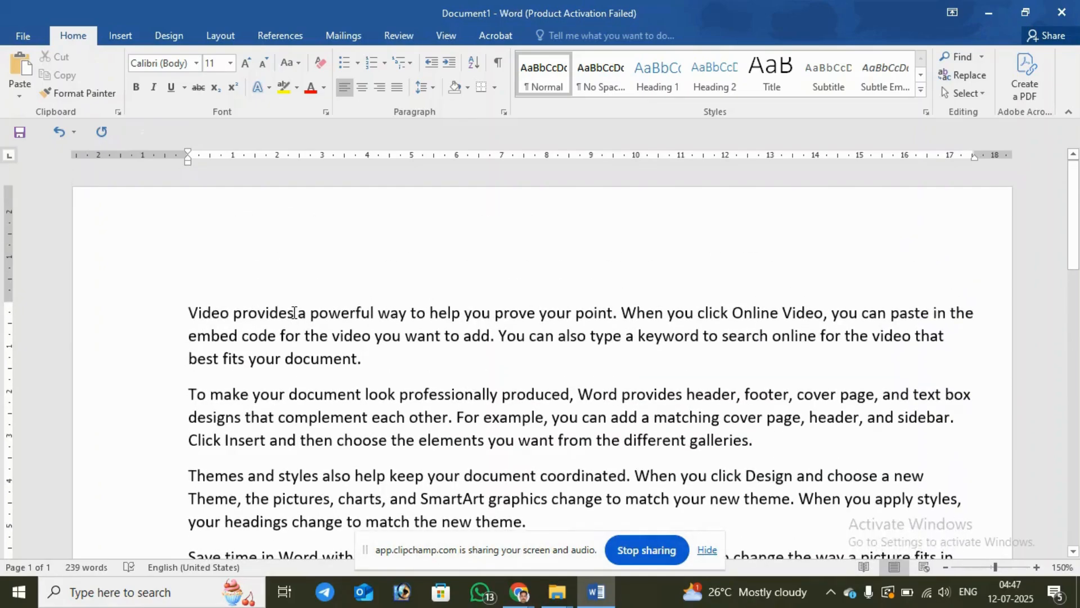
pyautogui.scroll(-1, 293, 313)
pyautogui.scroll(1, 293, 313)
# Step: Remove the "i" from "provides" in the first sentence and correct the misspelled word with the spelling suggestion "provides"
pyautogui.click(271, 312)
pyautogui.press('BackSpace')
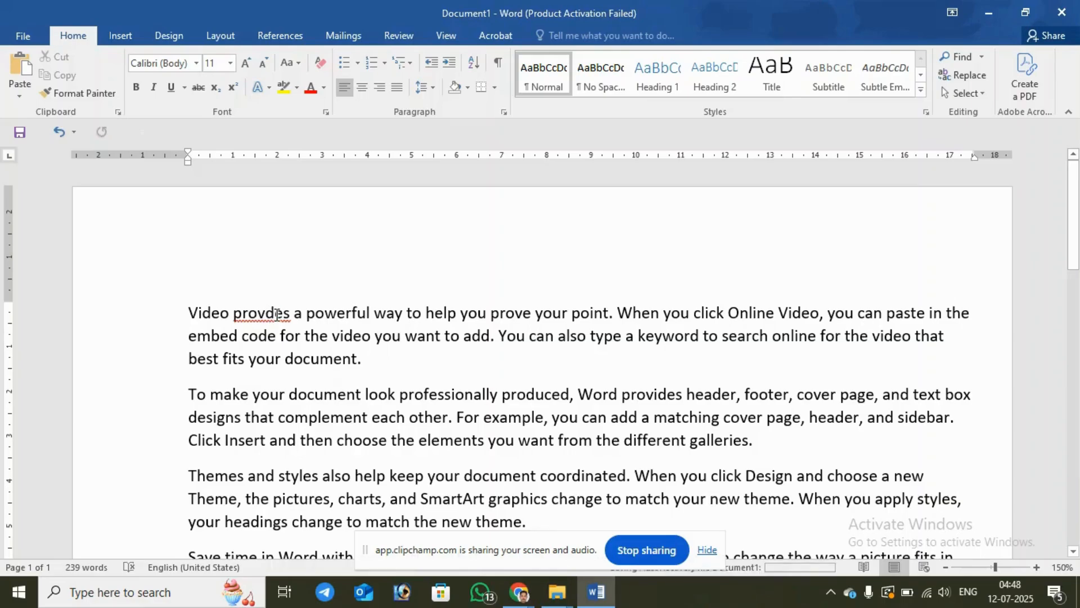
pyautogui.rightClick(275, 314)
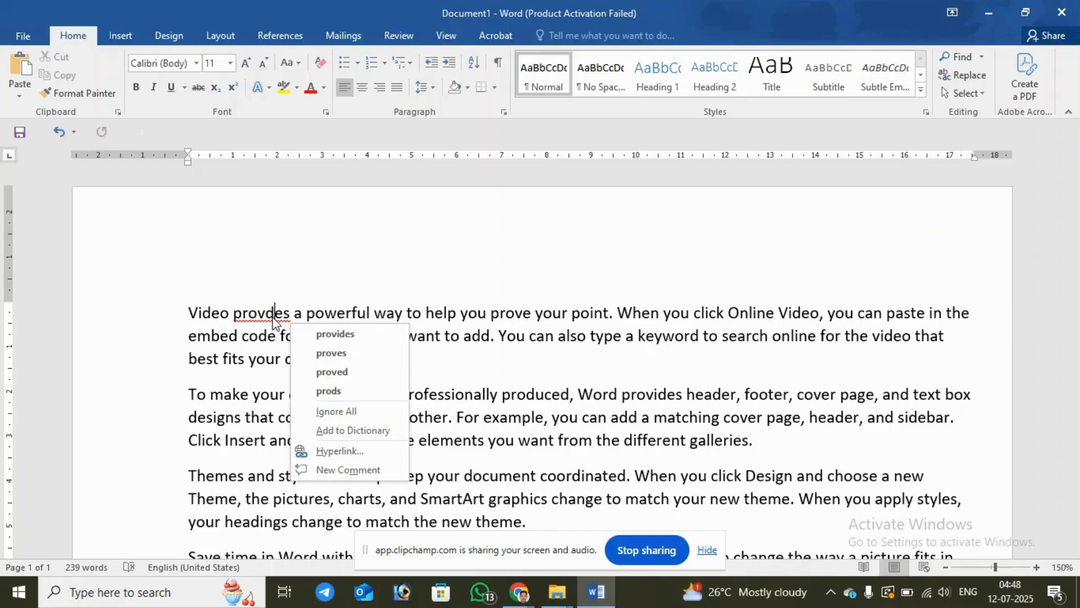
pyautogui.click(274, 314)
pyautogui.rightClick(271, 316)
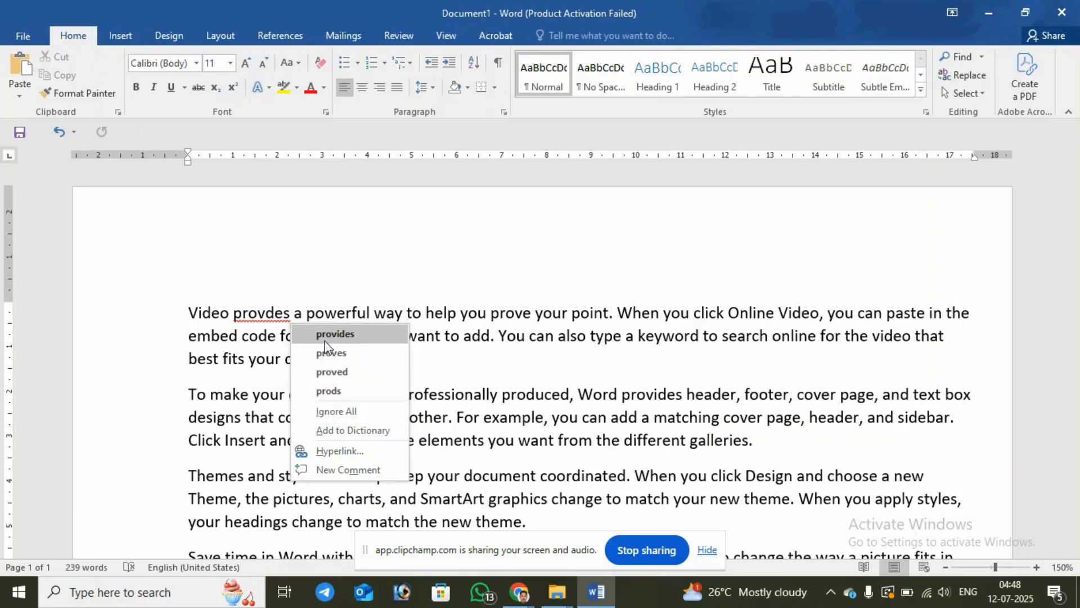
pyautogui.click(349, 236)
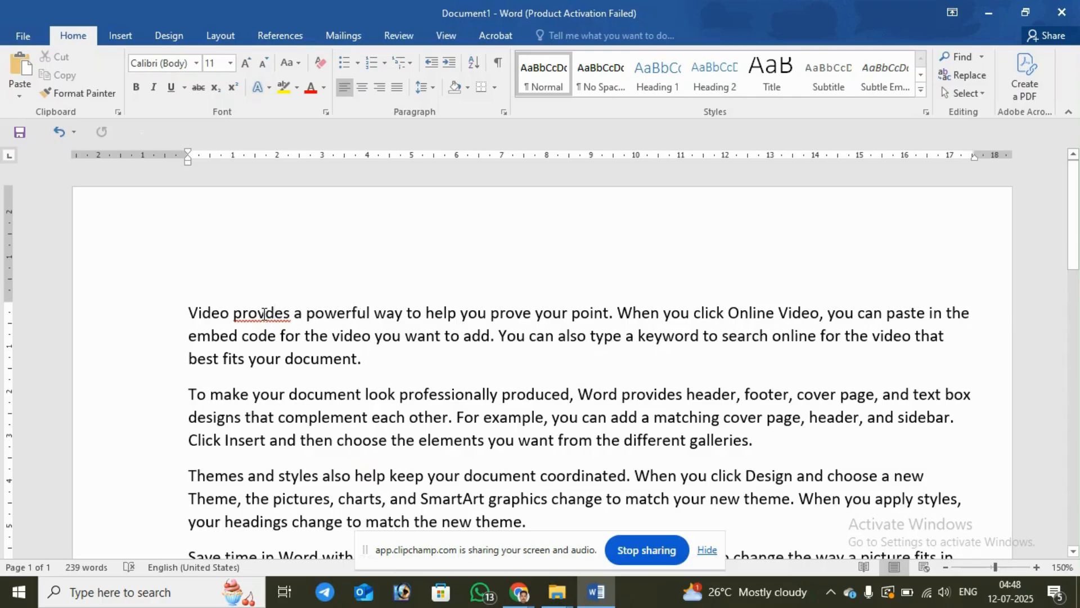
pyautogui.rightClick(264, 314)
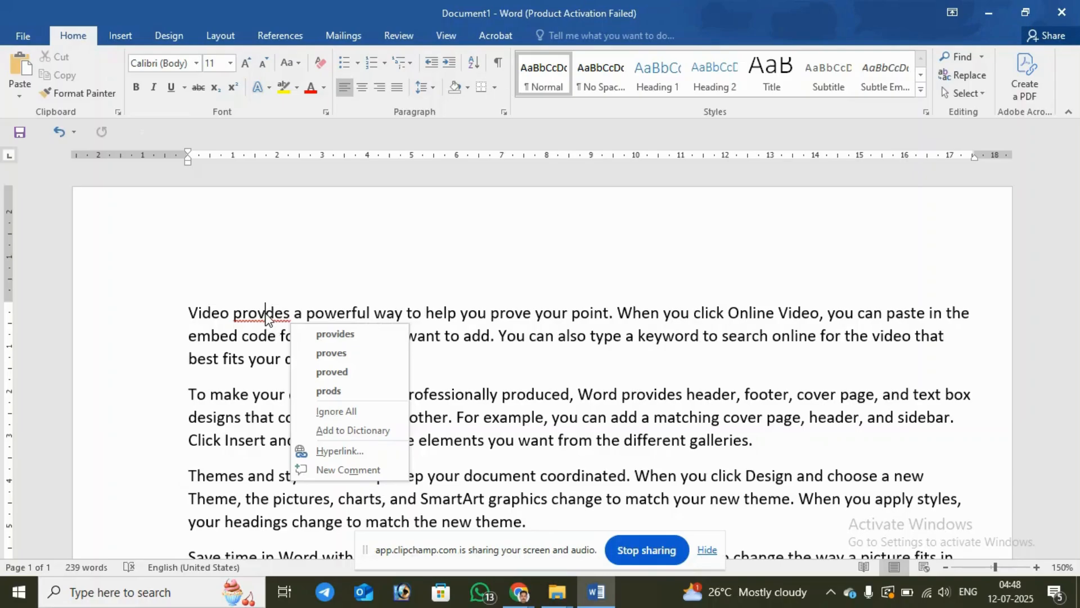
pyautogui.click(345, 336)
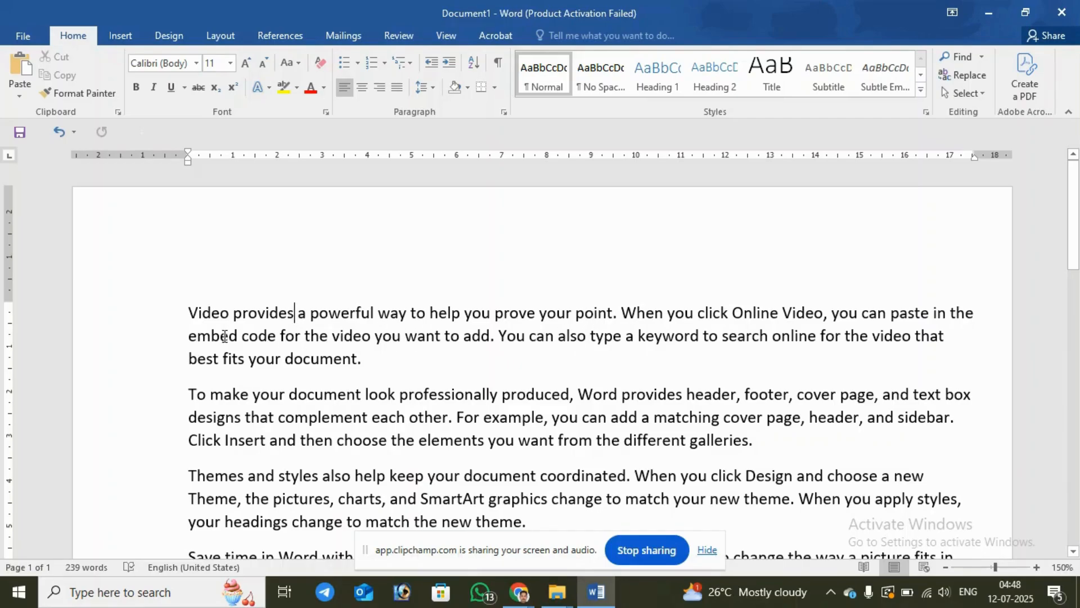
# Step: Remove the "u" from "document" ending the first paragraph and replace the misspelled word with the suggestion "documents"
pyautogui.click(321, 361)
pyautogui.press('BackSpace')
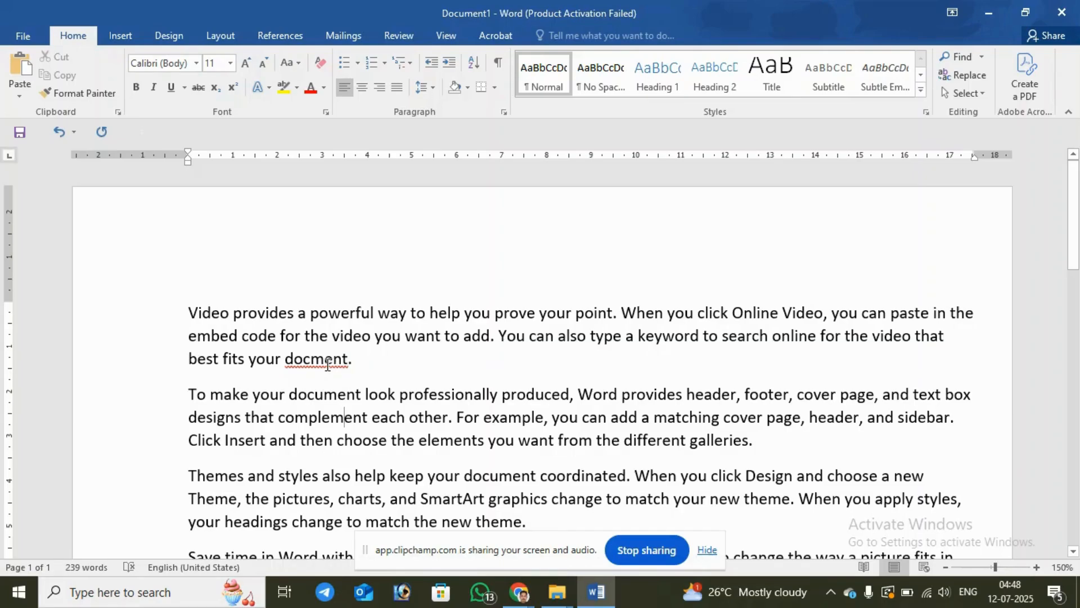
pyautogui.click(328, 364)
pyautogui.rightClick(328, 365)
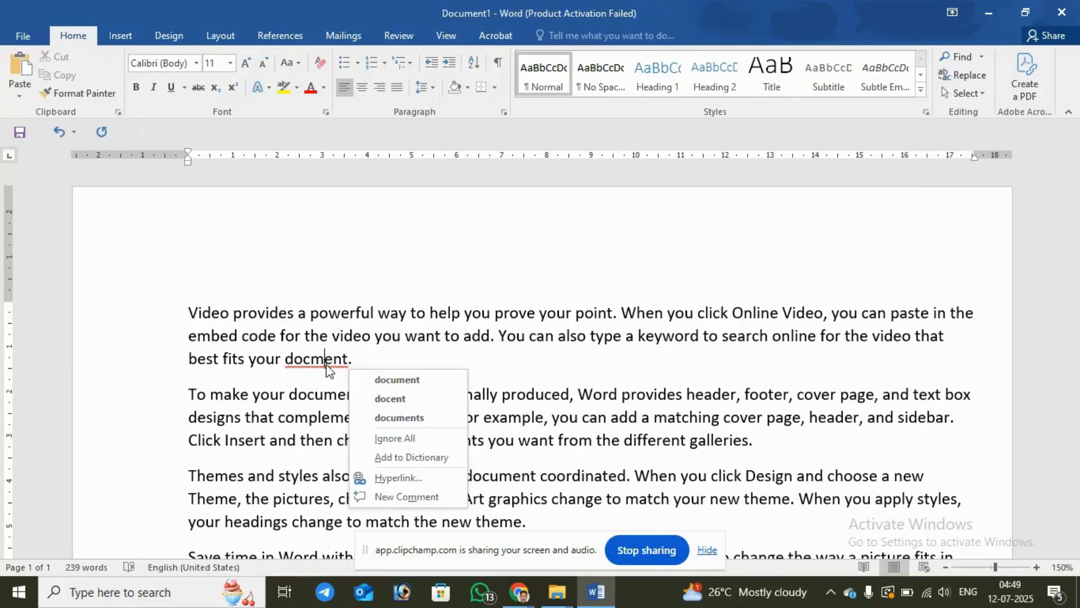
pyautogui.click(393, 418)
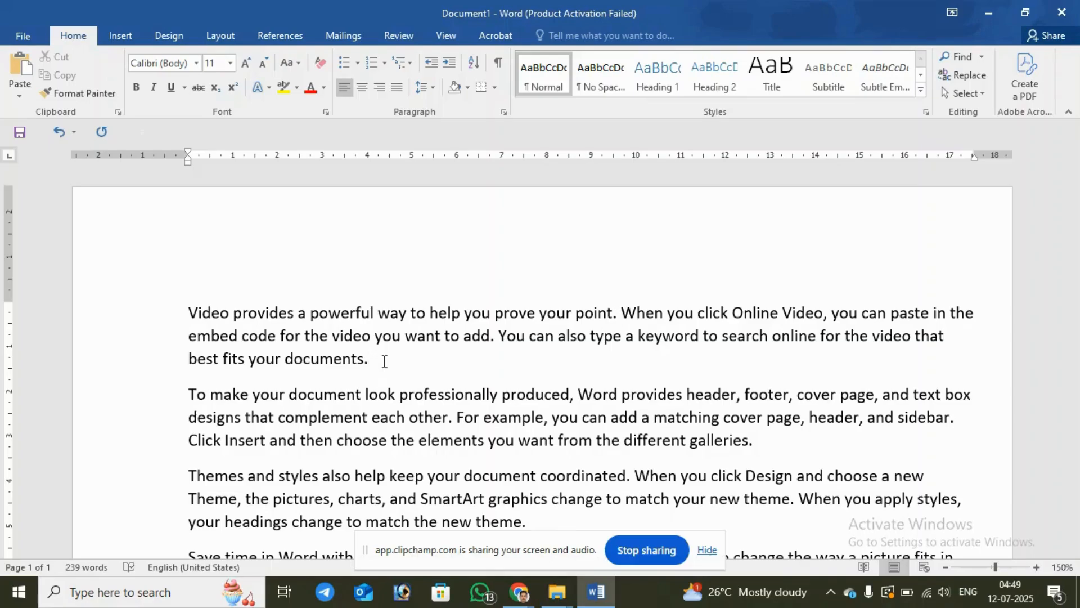
# Step: Add two people's names on separate new lines below the first paragraph, followed by another new line
pyautogui.press('Return')
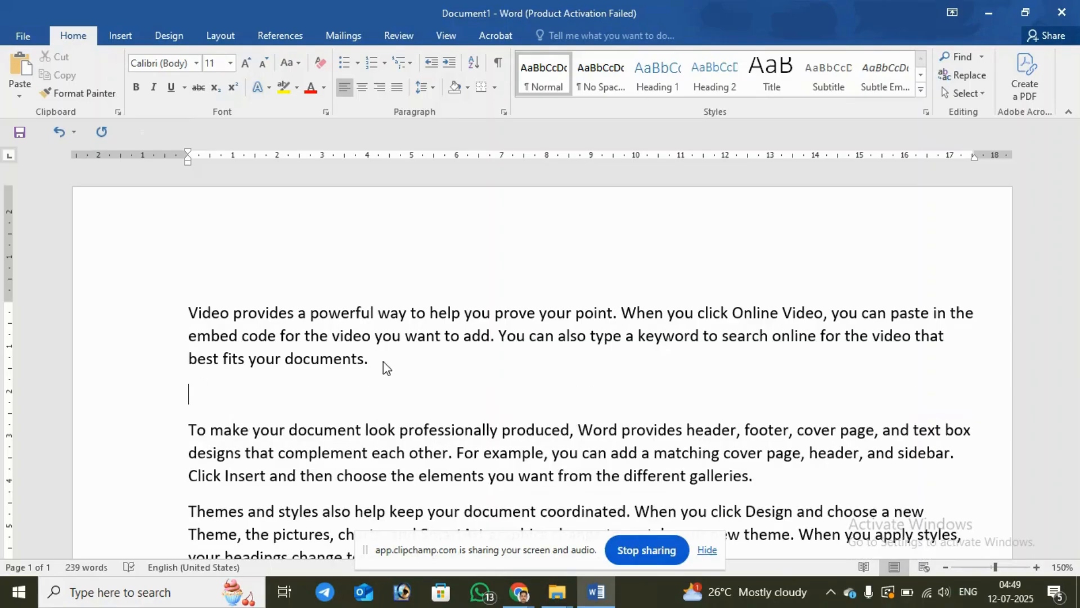
pyautogui.write('srinvas')
pyautogui.press('Return')
pyautogui.write('raju')
pyautogui.press('Return')
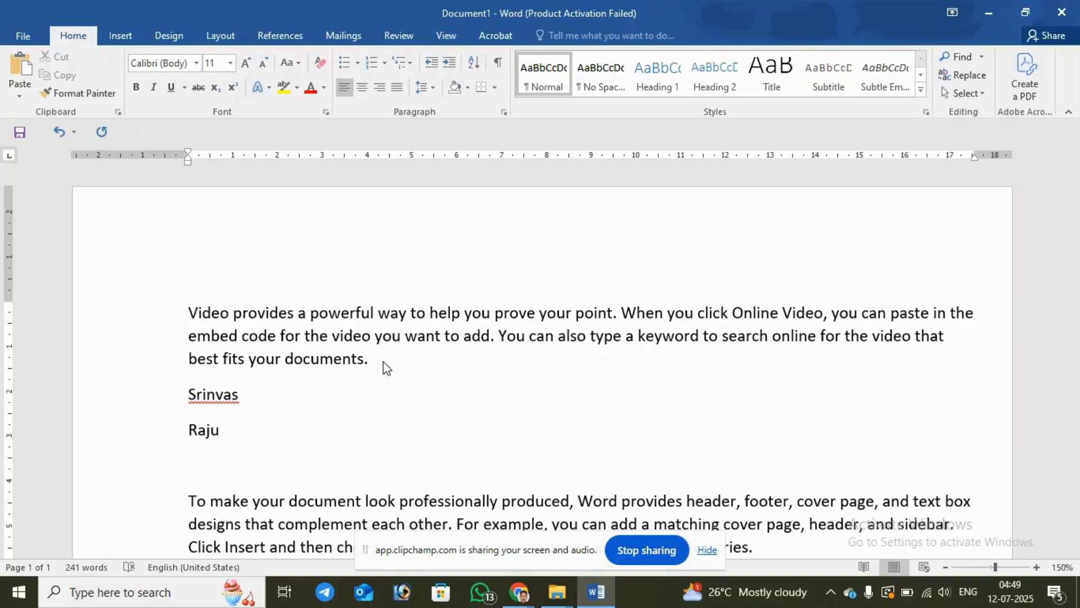
# Step: Add two more people's names on separate lines below the existing names, followed by another new line
pyautogui.write('mohan')
pyautogui.press('Return')
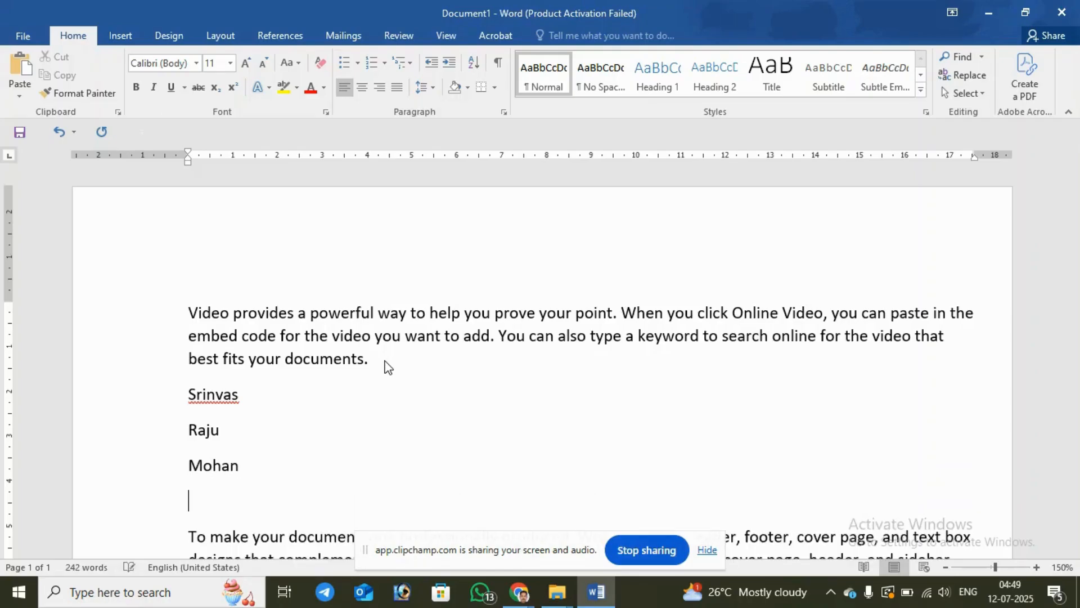
pyautogui.doubleClick(236, 392)
pyautogui.click(240, 385)
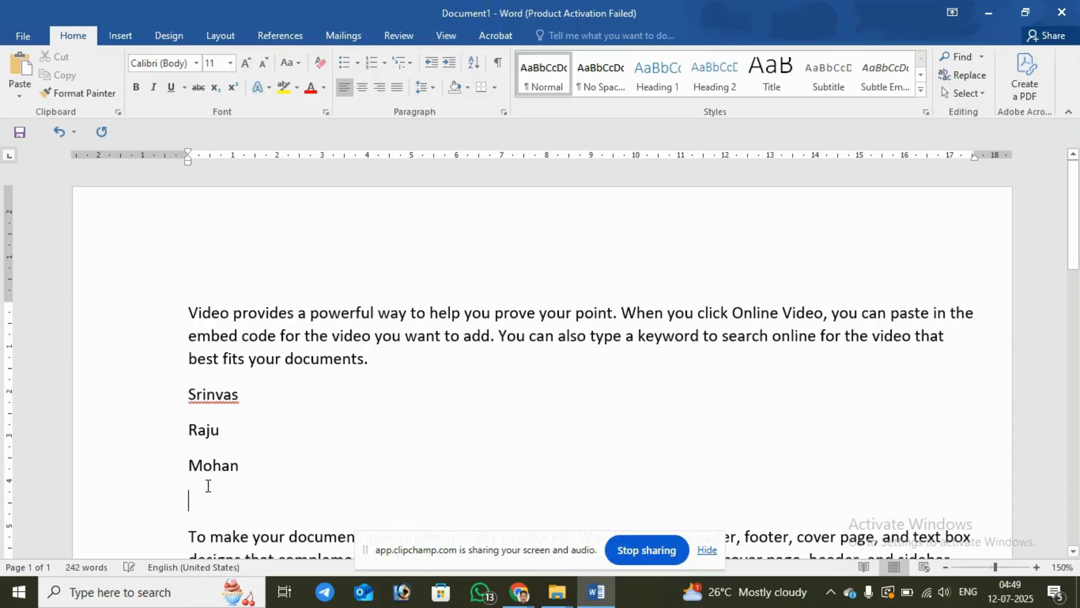
pyautogui.write('krishna')
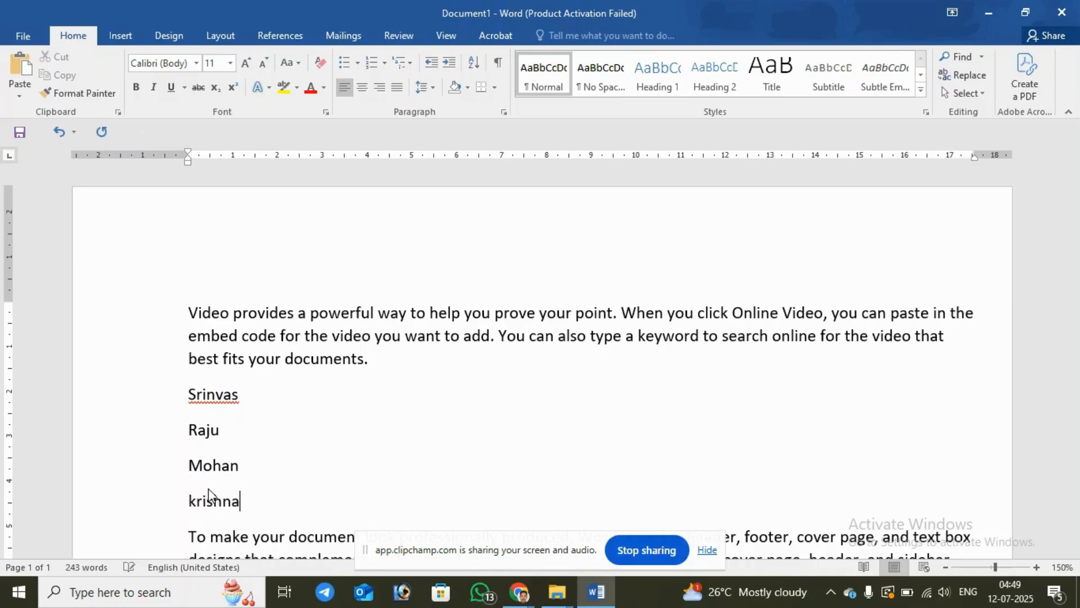
pyautogui.press('Return')
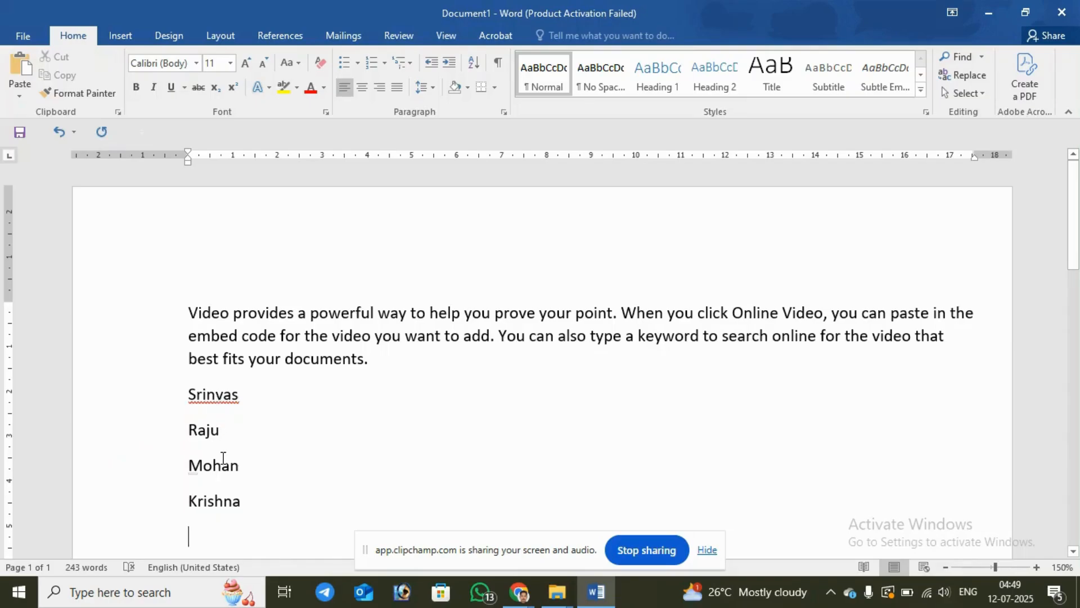
# Step: Add the flagged first name below the opening paragraph to the spelling dictionary
pyautogui.doubleClick(227, 400)
pyautogui.click(226, 400)
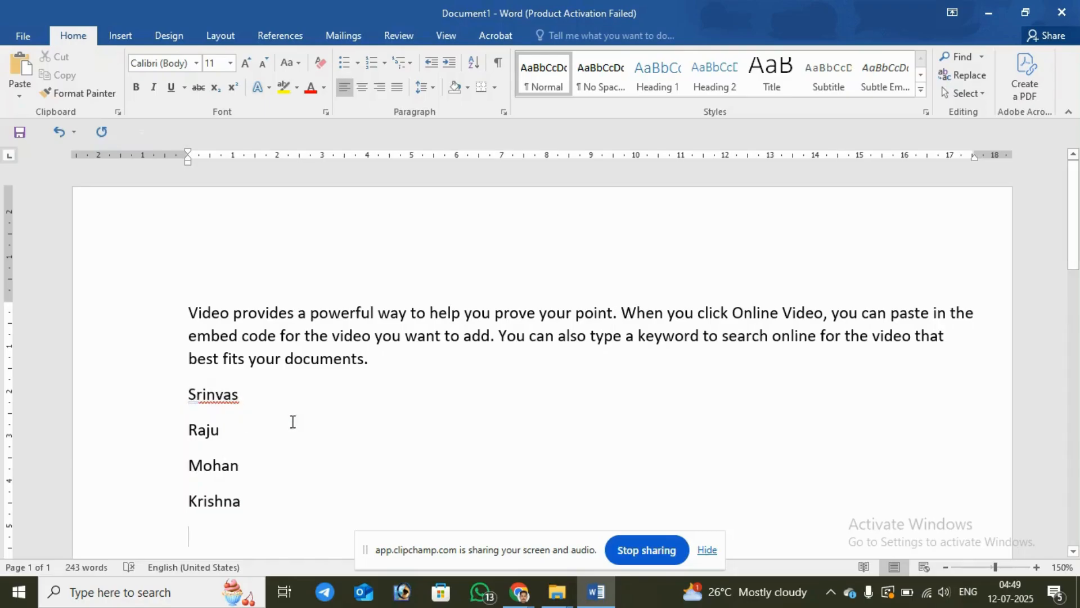
pyautogui.rightClick(226, 396)
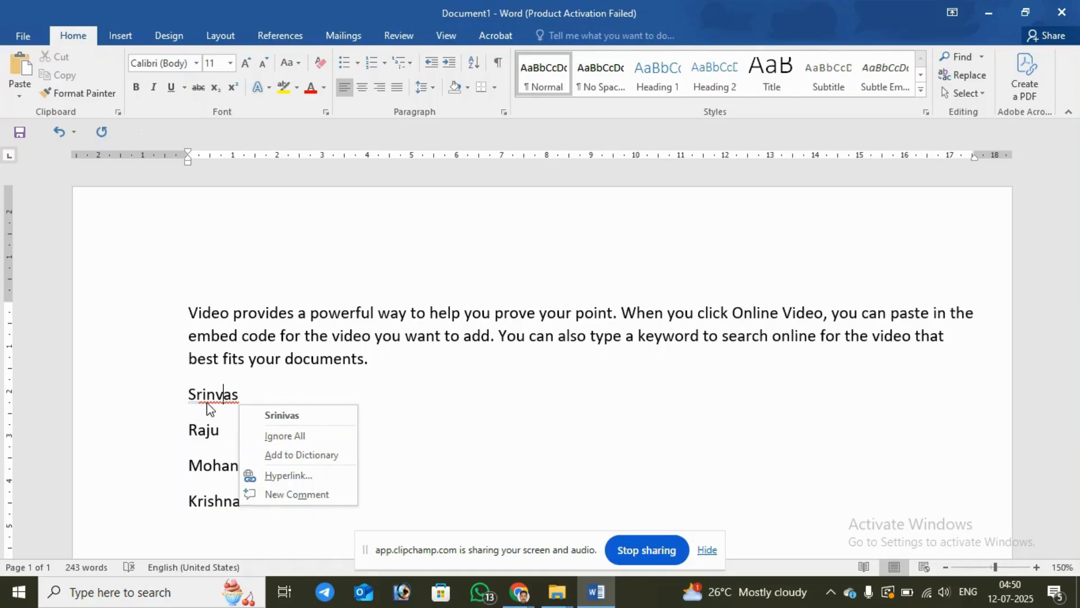
pyautogui.click(291, 455)
# Step: Enter another person's name on a new line after the last name in the list
pyautogui.click(294, 508)
pyautogui.press('Return')
pyautogui.write('sr')
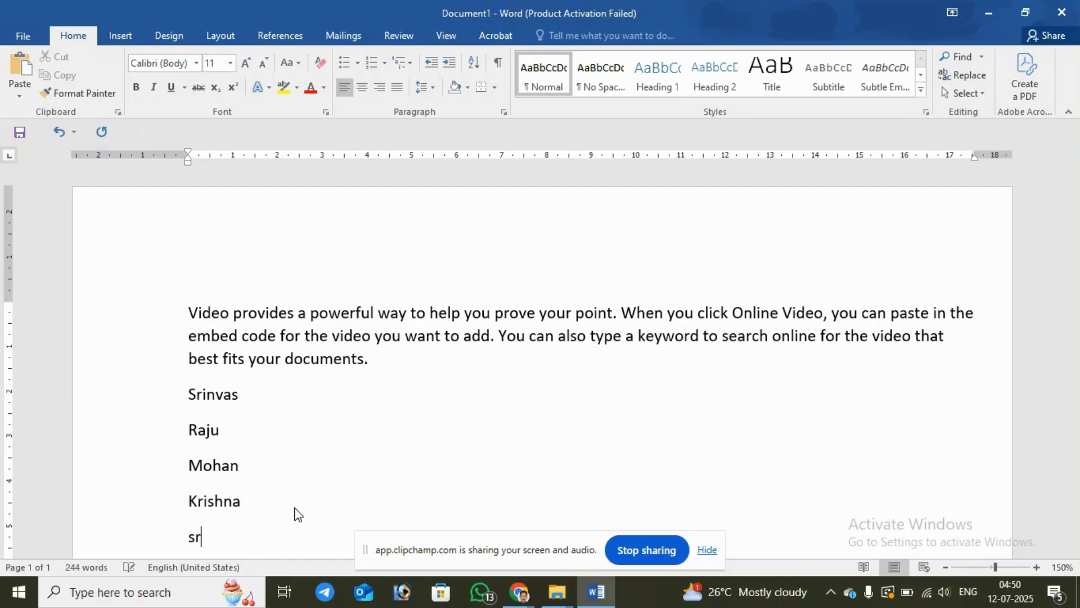
pyautogui.write('inivas')
pyautogui.press('Return')
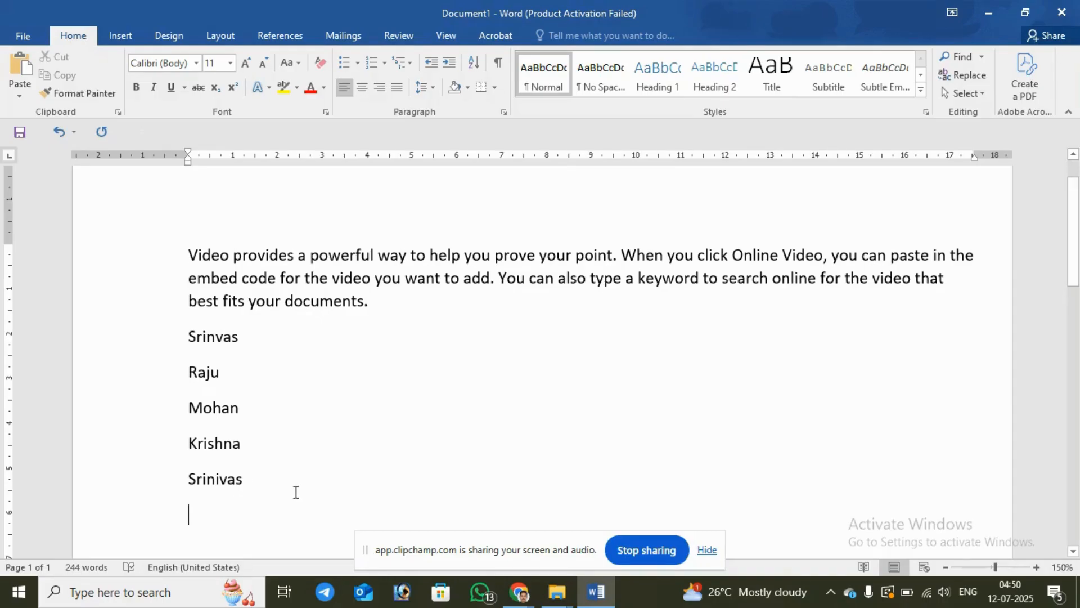
# Step: Enter a sixth person's name on the following line and ignore all spelling flags for it
pyautogui.write('ru')
pyautogui.press('BackSpace')
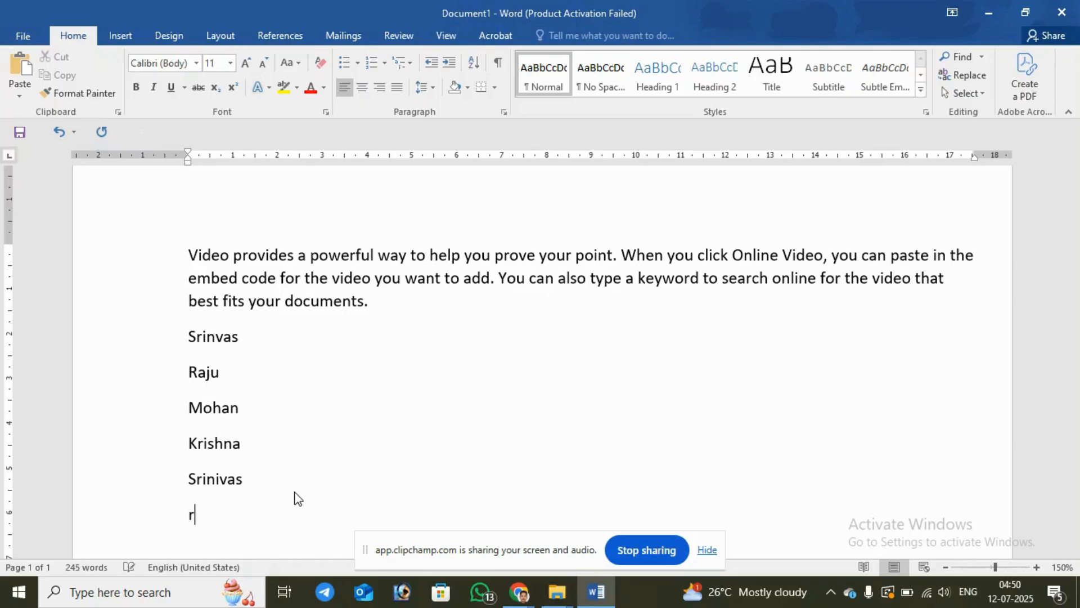
pyautogui.write('ajitha')
pyautogui.press('Return')
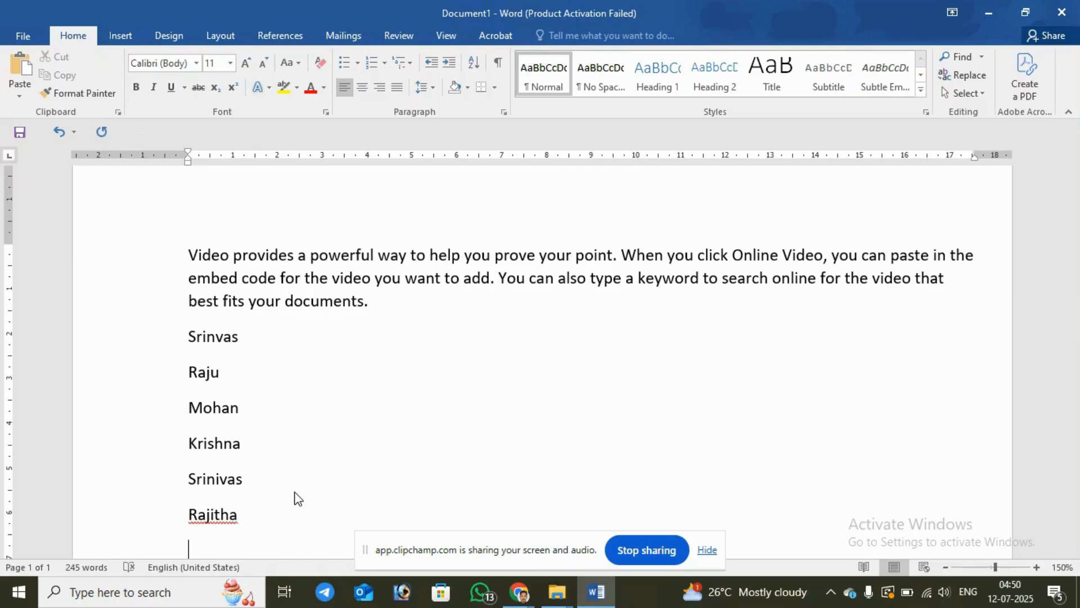
pyautogui.rightClick(217, 517)
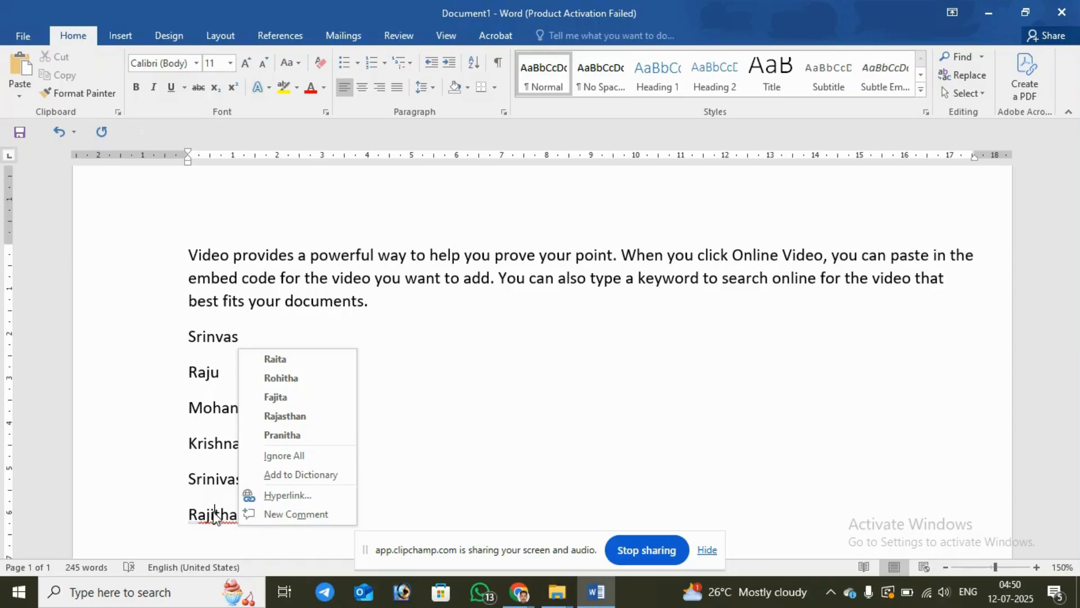
pyautogui.click(293, 464)
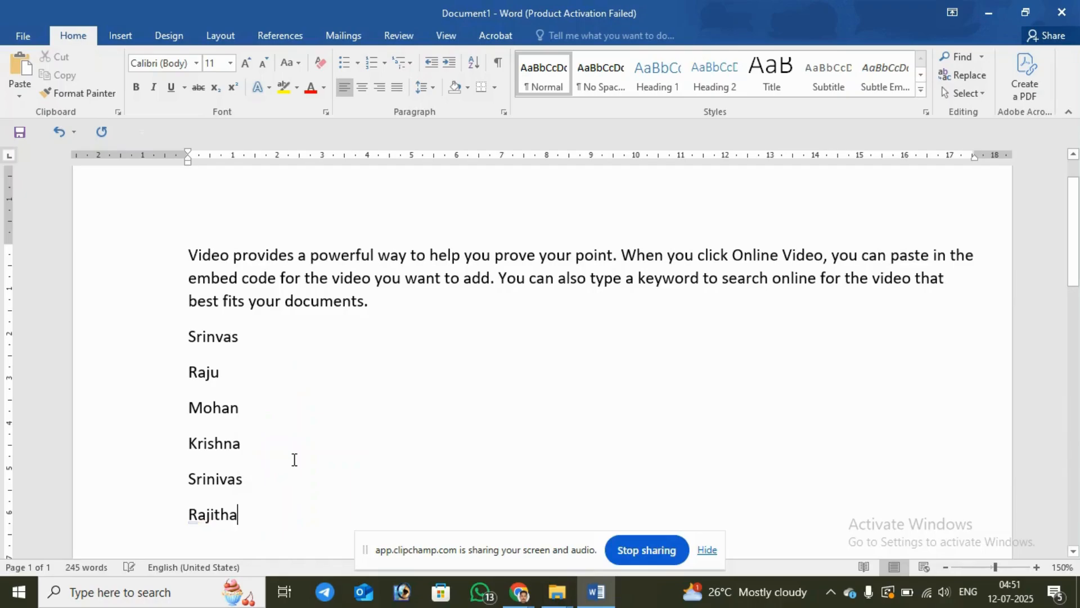
# Step: Enter "wgl", "hyd" and "adn" on separate lines below the list of names
pyautogui.click(270, 535)
pyautogui.scroll(-3, 234, 464)
pyautogui.scroll(-1, 234, 465)
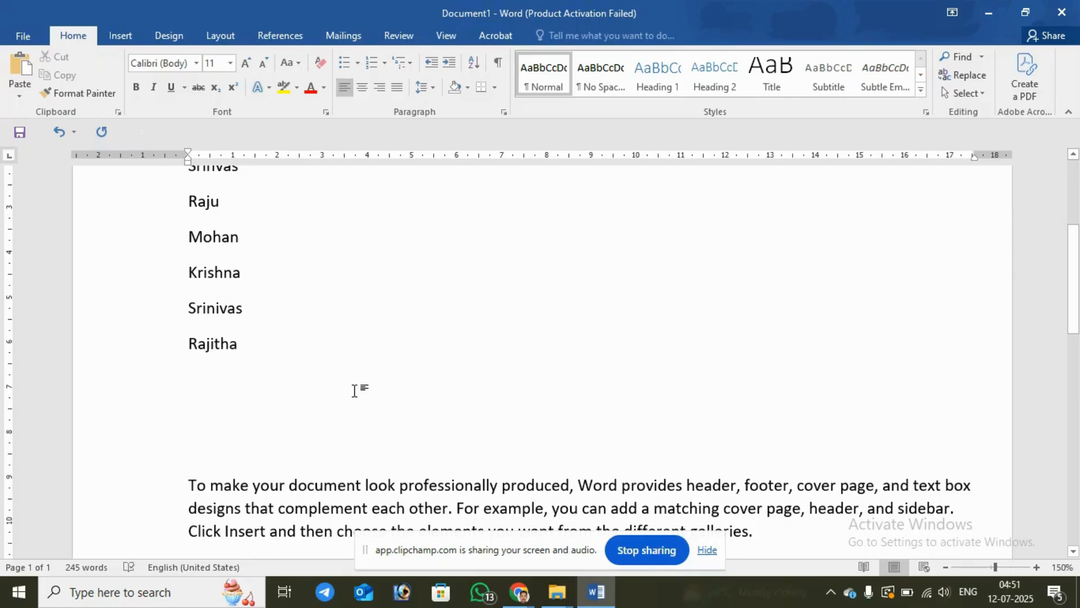
pyautogui.write('wgl')
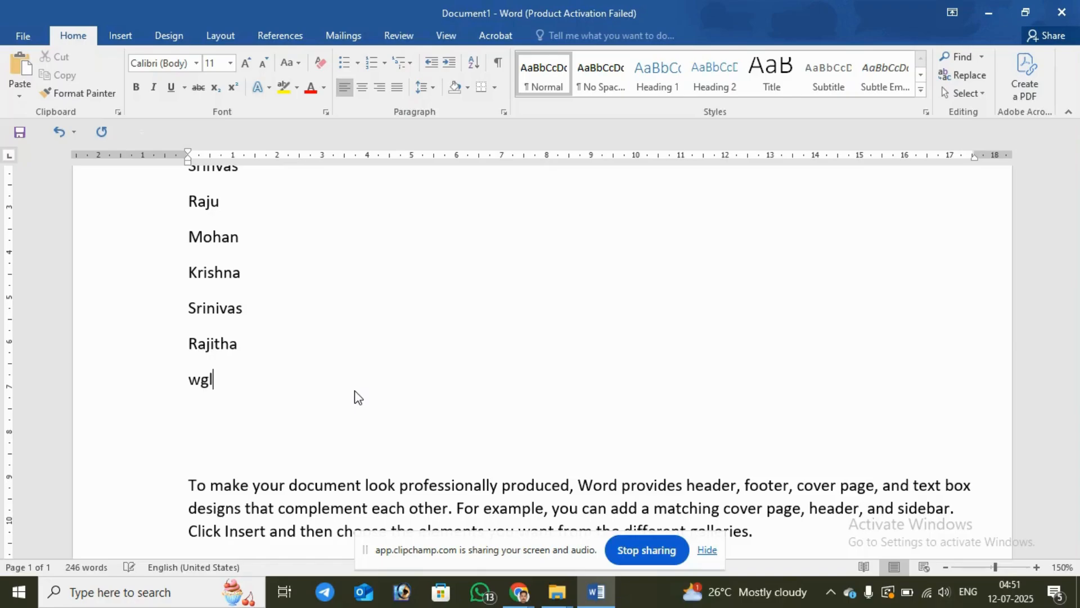
pyautogui.press('Return')
pyautogui.write('hyd')
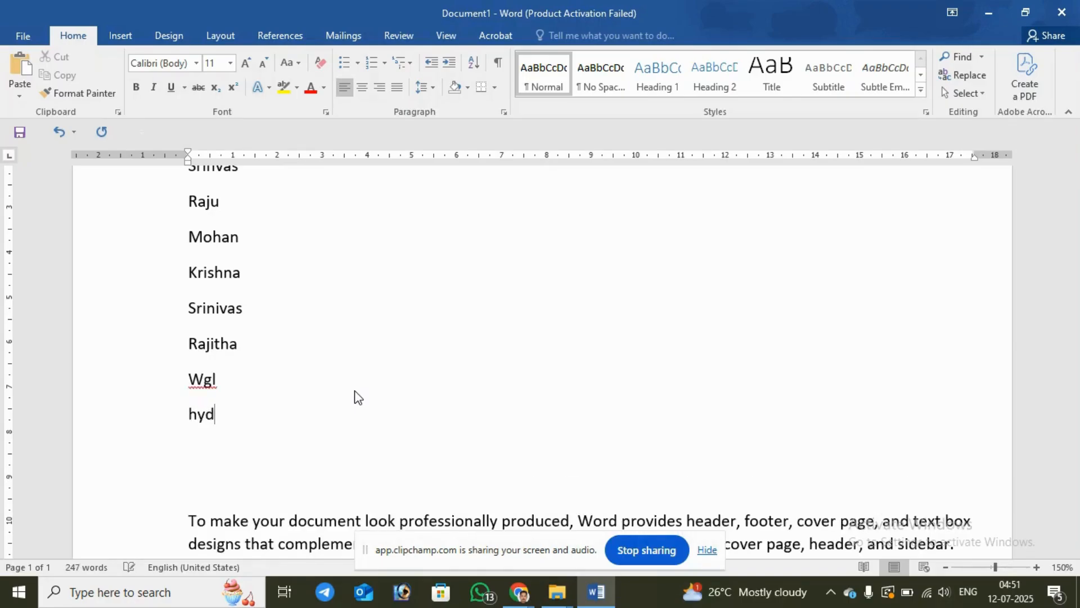
pyautogui.press('Return')
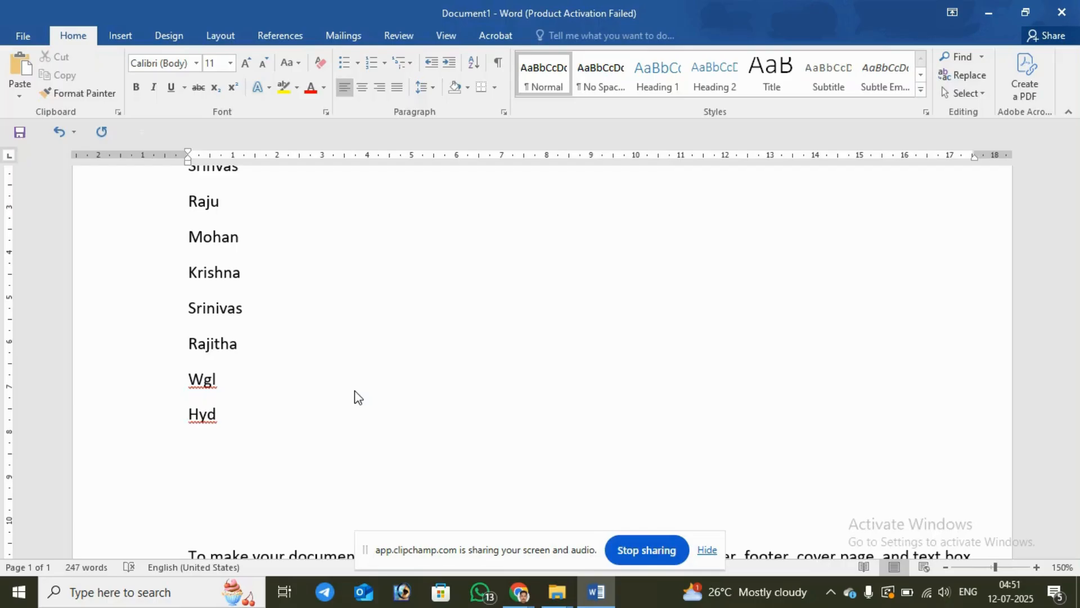
pyautogui.write('adn')
pyautogui.press('Return')
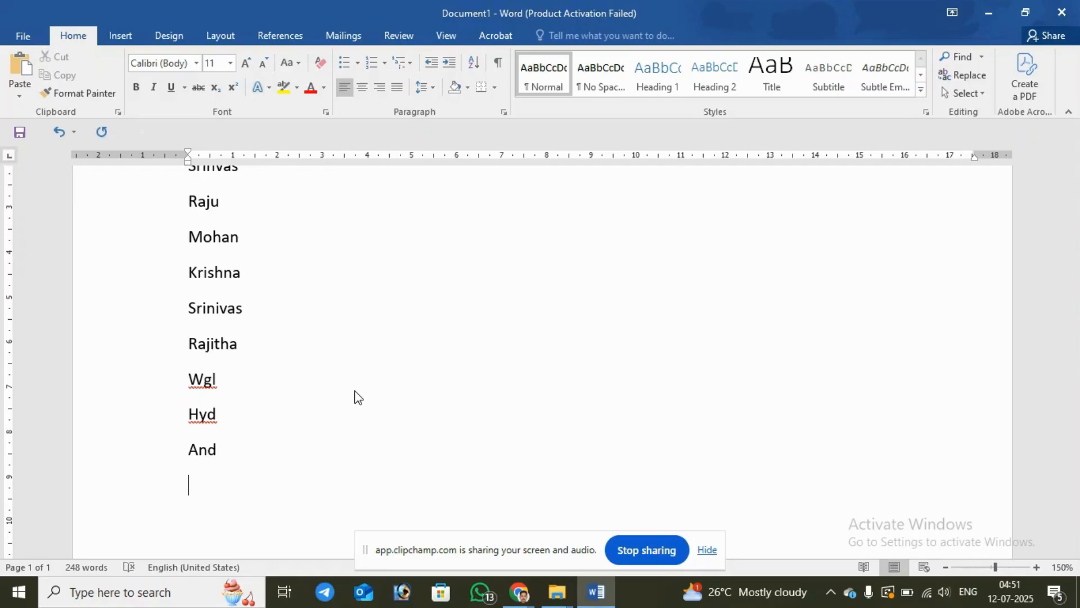
# Step: View the spelling suggestions for "Wgl" and close them without choosing one
pyautogui.rightClick(207, 383)
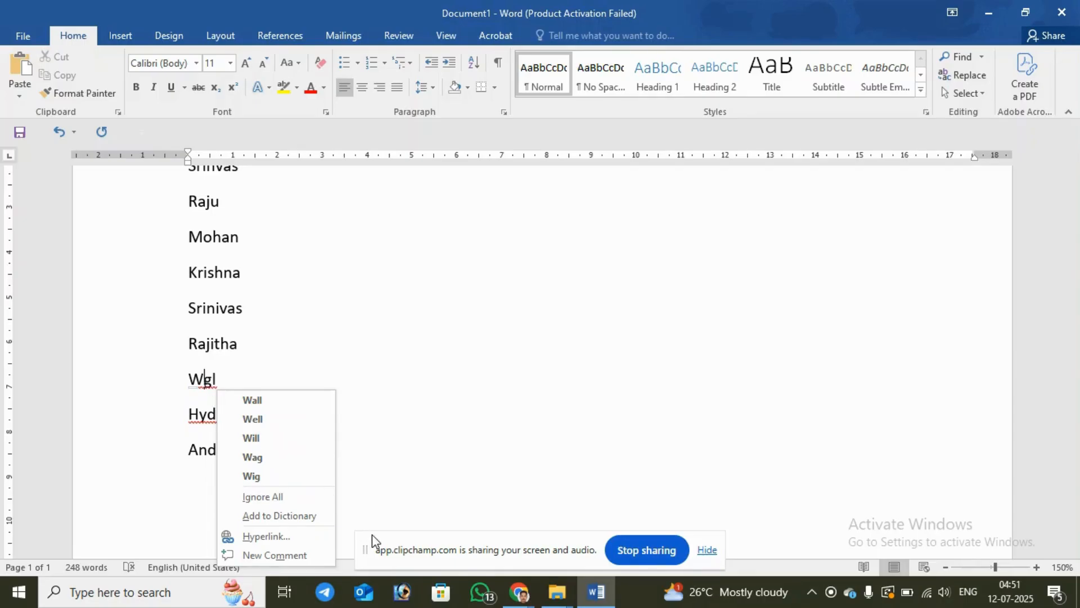
pyautogui.click(373, 406)
pyautogui.rightClick(207, 383)
pyautogui.scroll(-3, 207, 385)
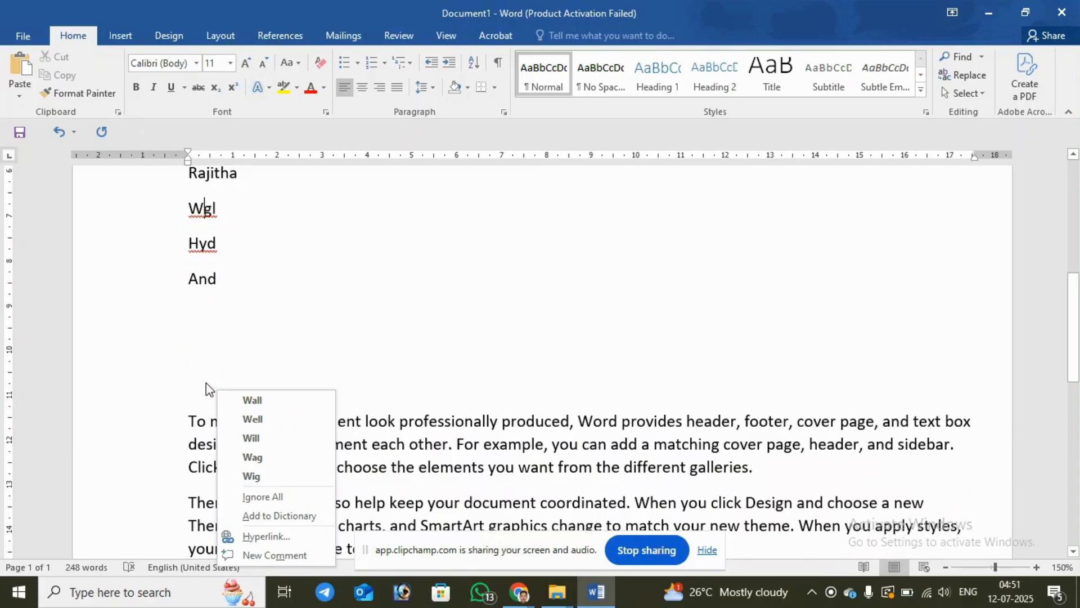
pyautogui.click(426, 318)
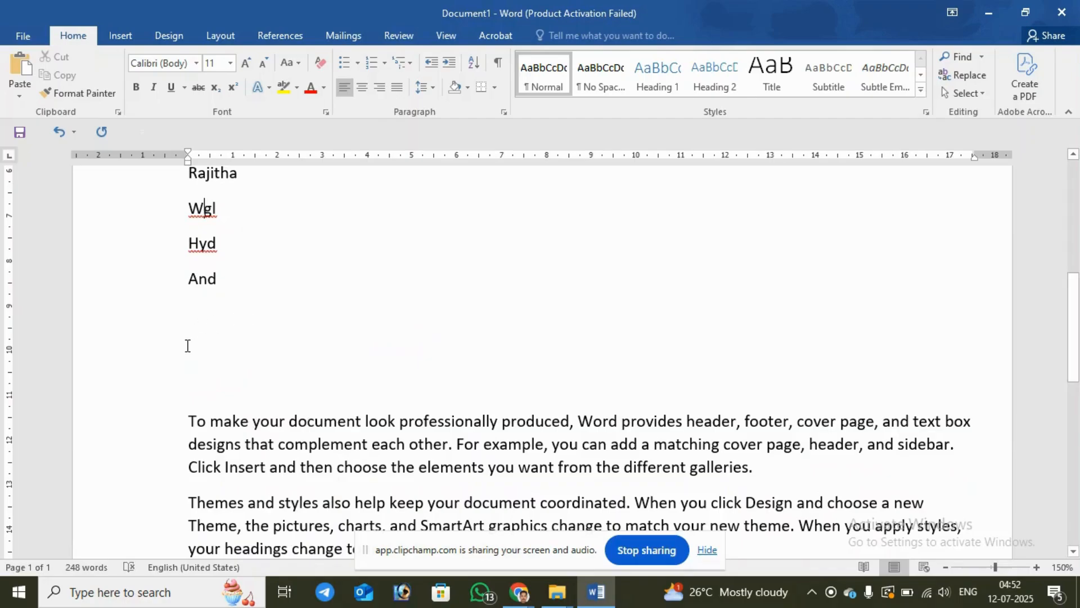
# Step: Delete the two lines "Wgl" and "Hyd" below the names
pyautogui.scroll(3, 188, 252)
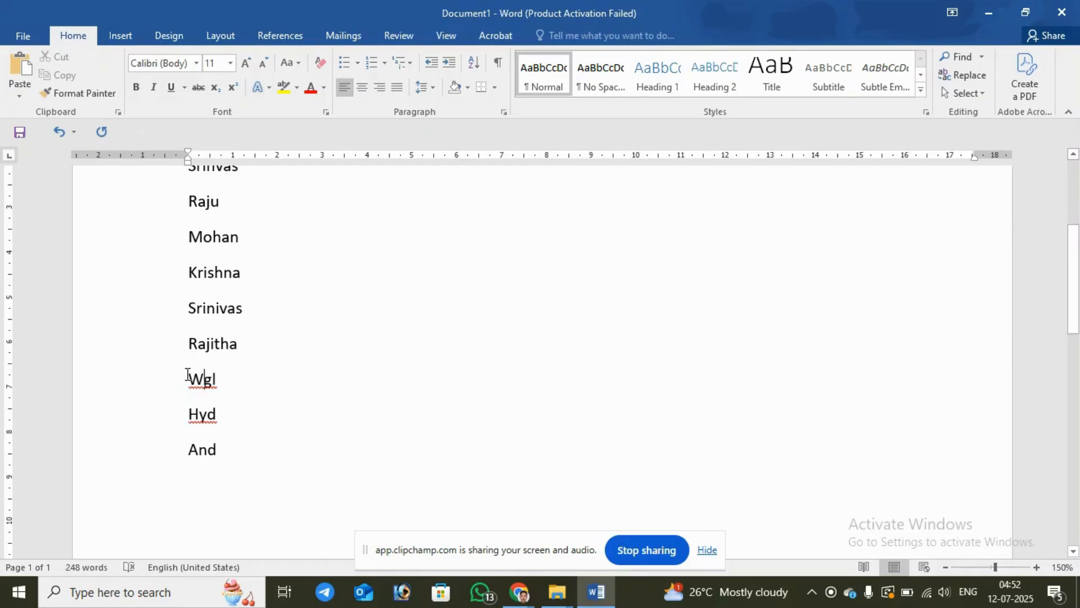
pyautogui.moveTo(190, 373); pyautogui.dragTo(231, 431)
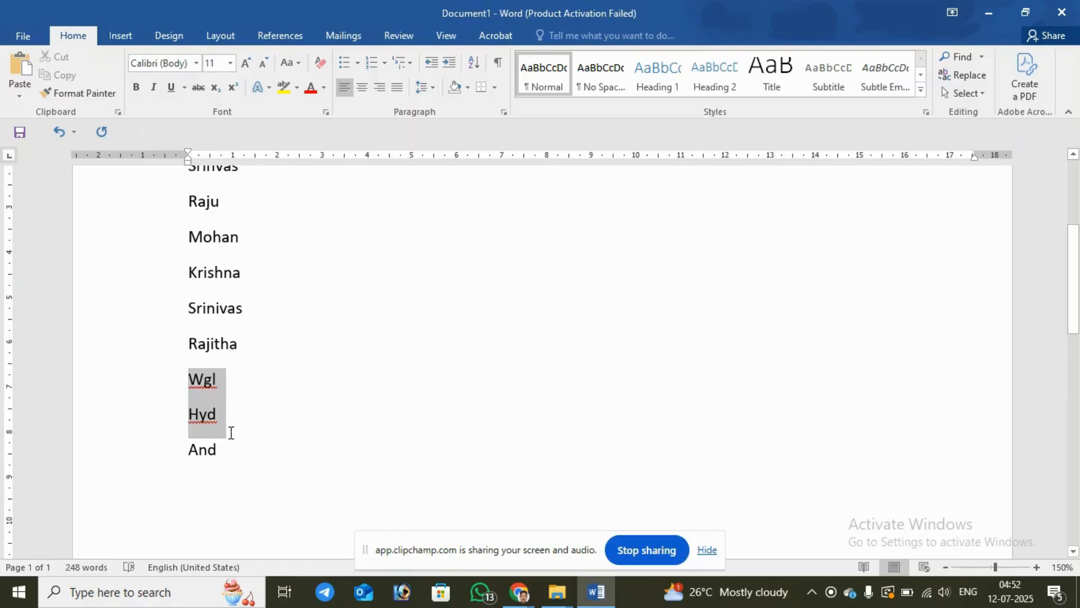
pyautogui.press('Delete')
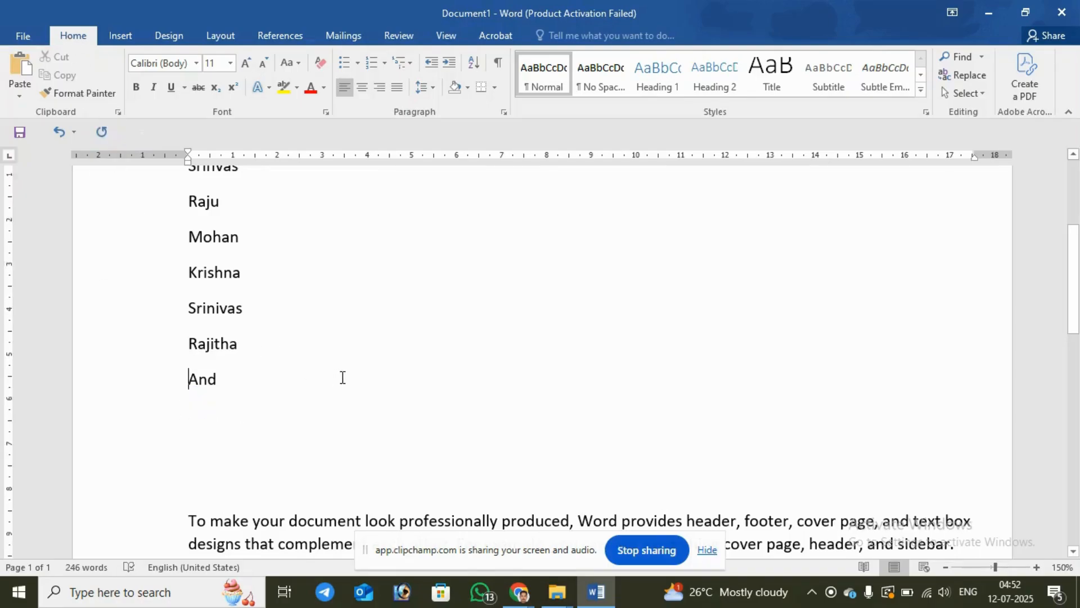
# Step: Delete the whole list of names through "And" and the blank lines between the first and second paragraphs
pyautogui.scroll(5, 342, 375)
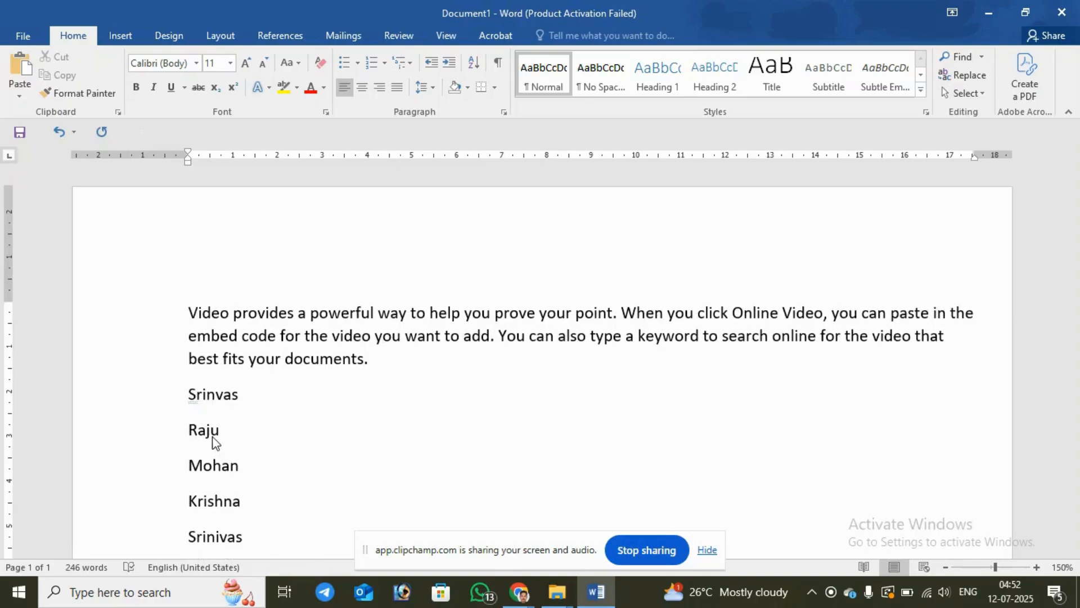
pyautogui.moveTo(188, 394); pyautogui.dragTo(265, 325)
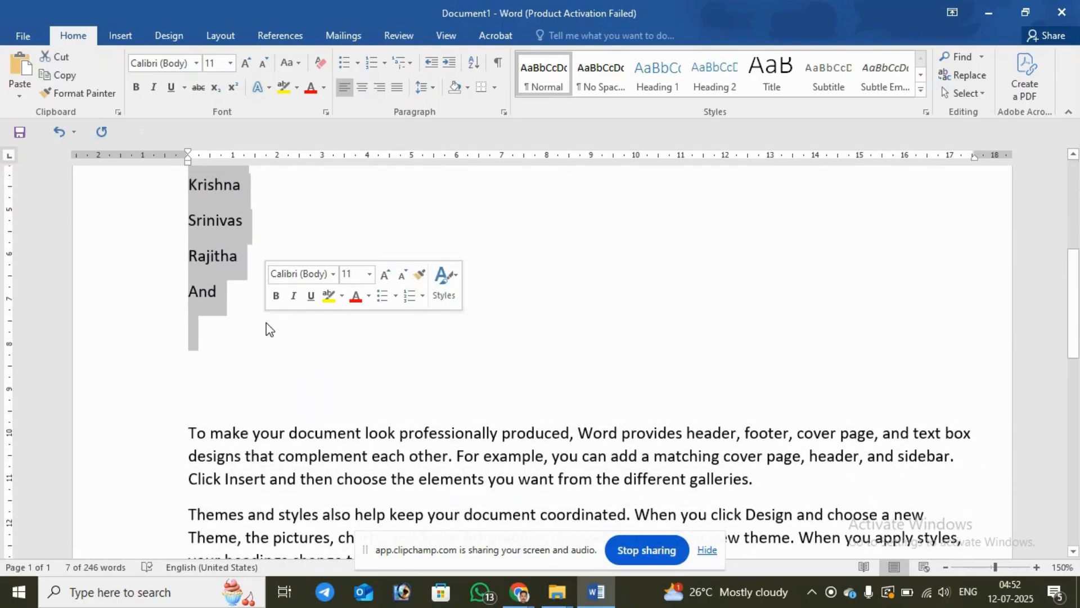
pyautogui.press('Delete')
pyautogui.scroll(3, 141, 382)
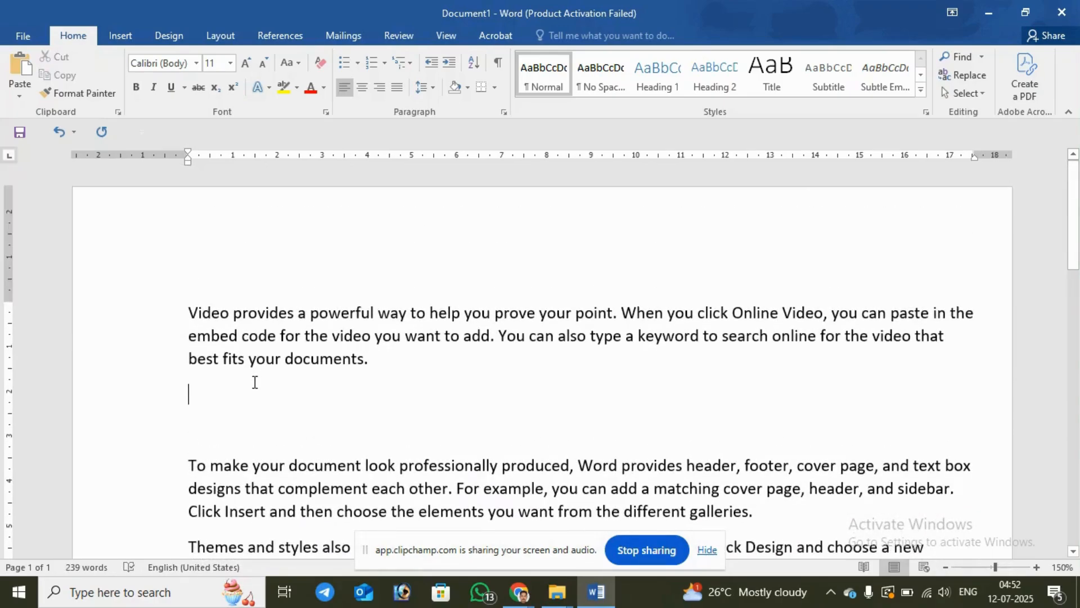
pyautogui.press('Delete')
pyautogui.press('Delete')
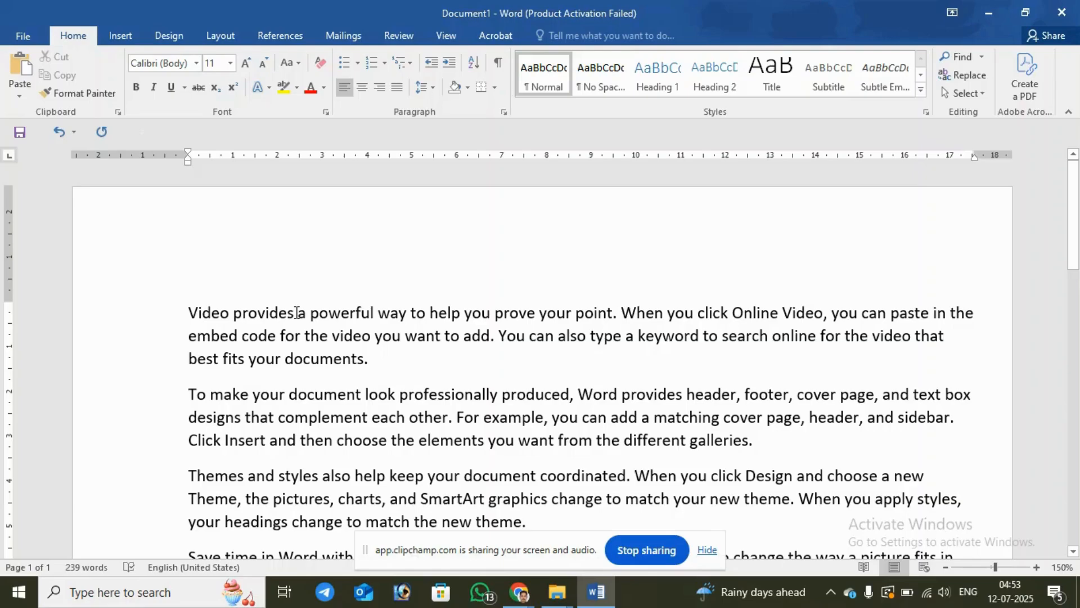
# Step: Choose font size 11 at "powerful" in the first sentence and undo the last change
pyautogui.click(322, 313)
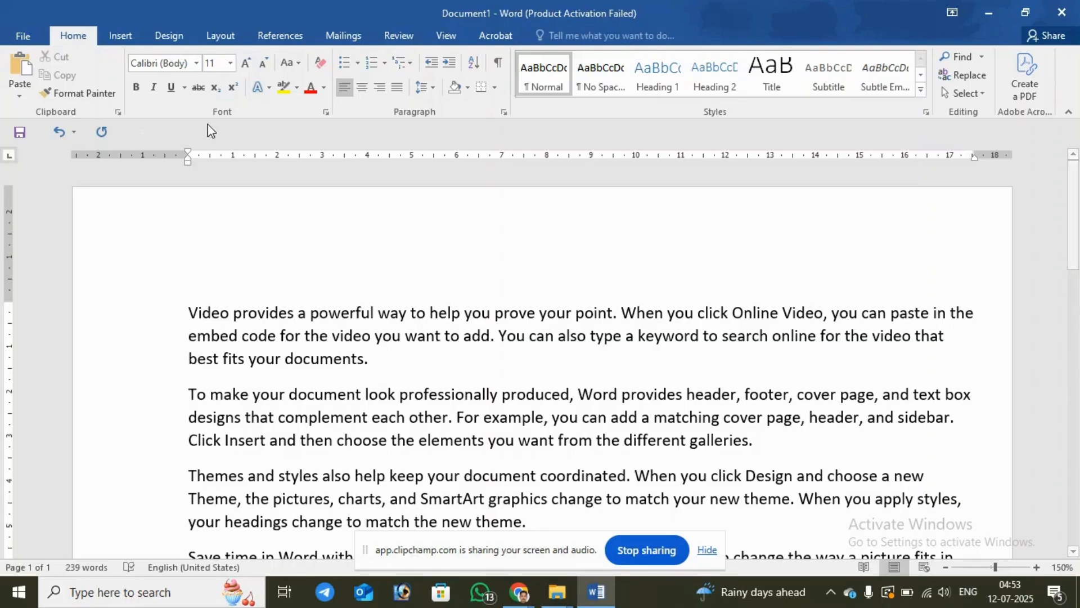
pyautogui.click(231, 63)
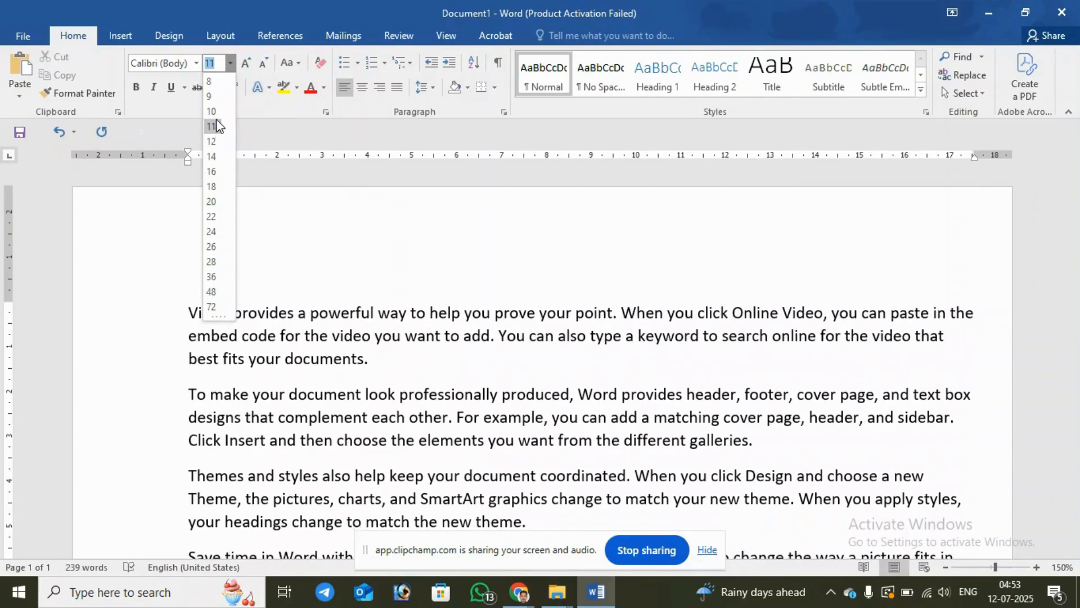
pyautogui.click(217, 121)
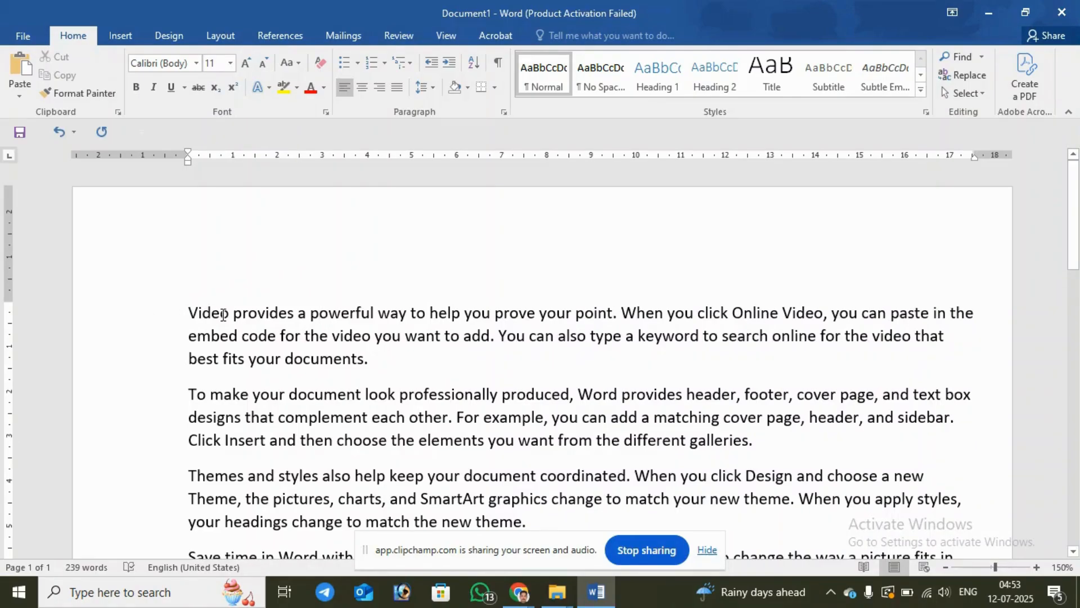
pyautogui.hotkey('ctrl', 'z')
# Step: Practise selecting the first line of text from either end, clear the selection, and select all the paragraphs
pyautogui.moveTo(189, 311); pyautogui.dragTo(995, 309)
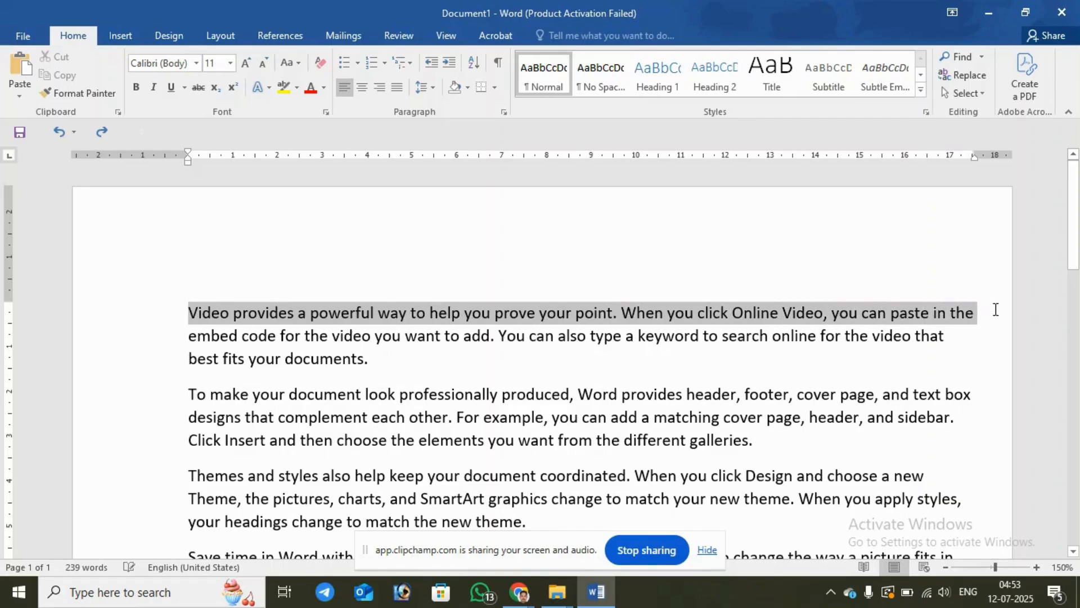
pyautogui.click(949, 336)
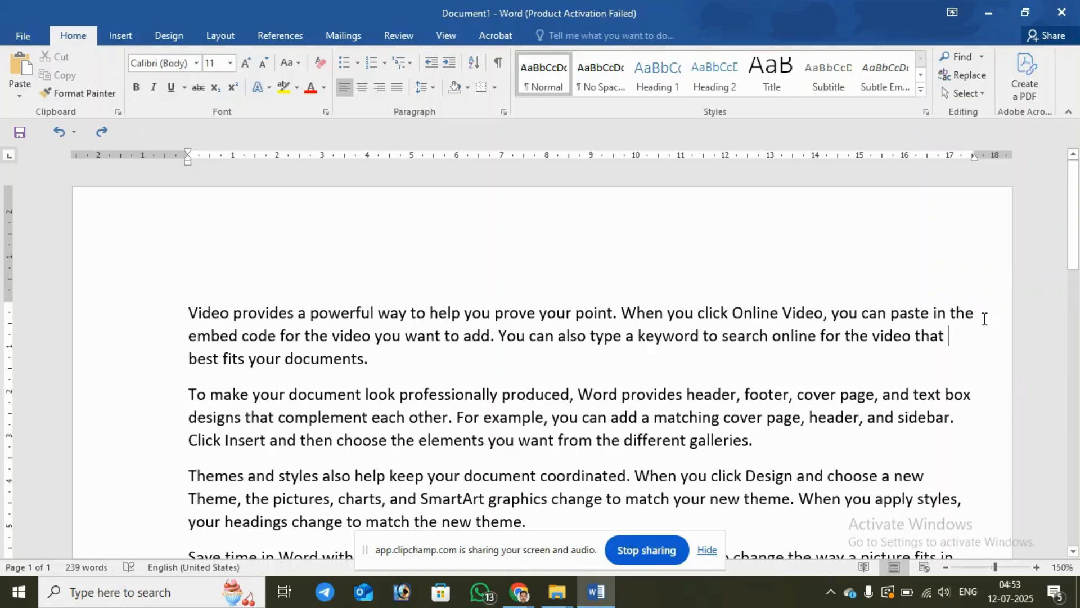
pyautogui.moveTo(953, 319); pyautogui.dragTo(176, 301)
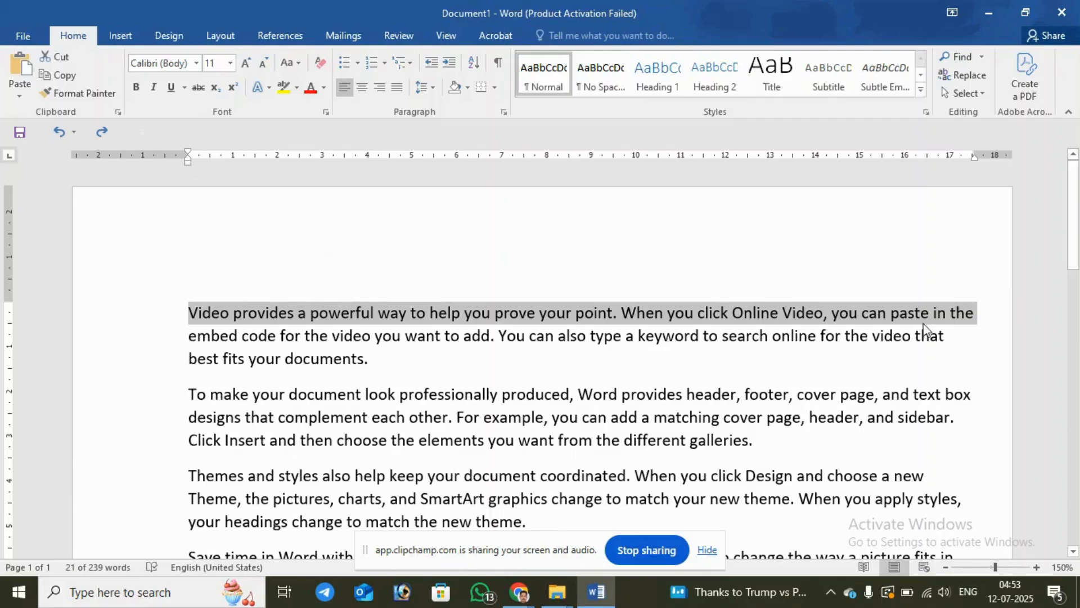
pyautogui.click(187, 307)
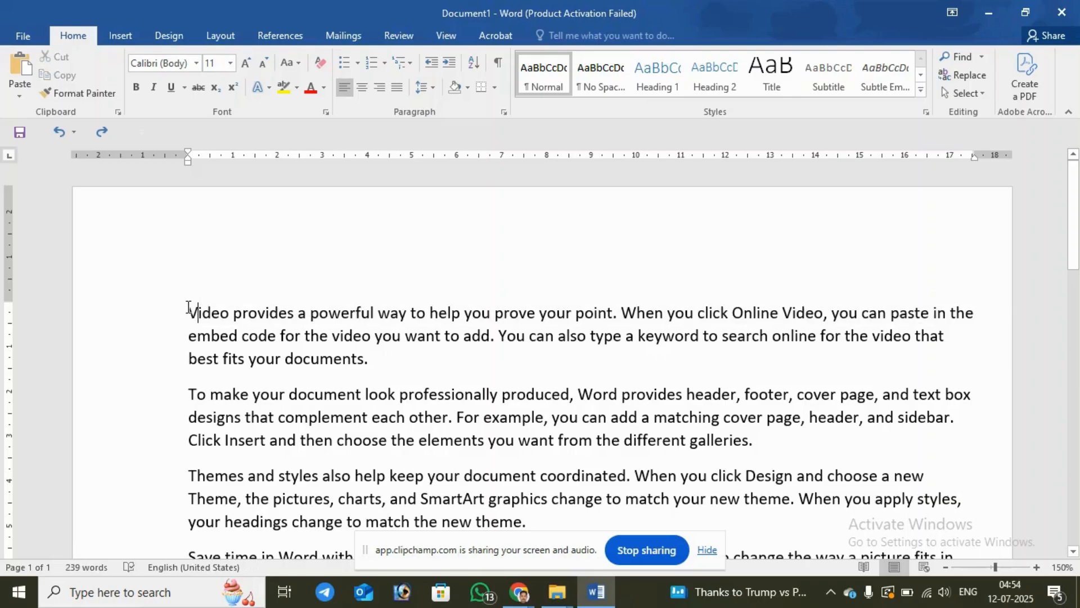
pyautogui.moveTo(189, 307); pyautogui.dragTo(433, 422)
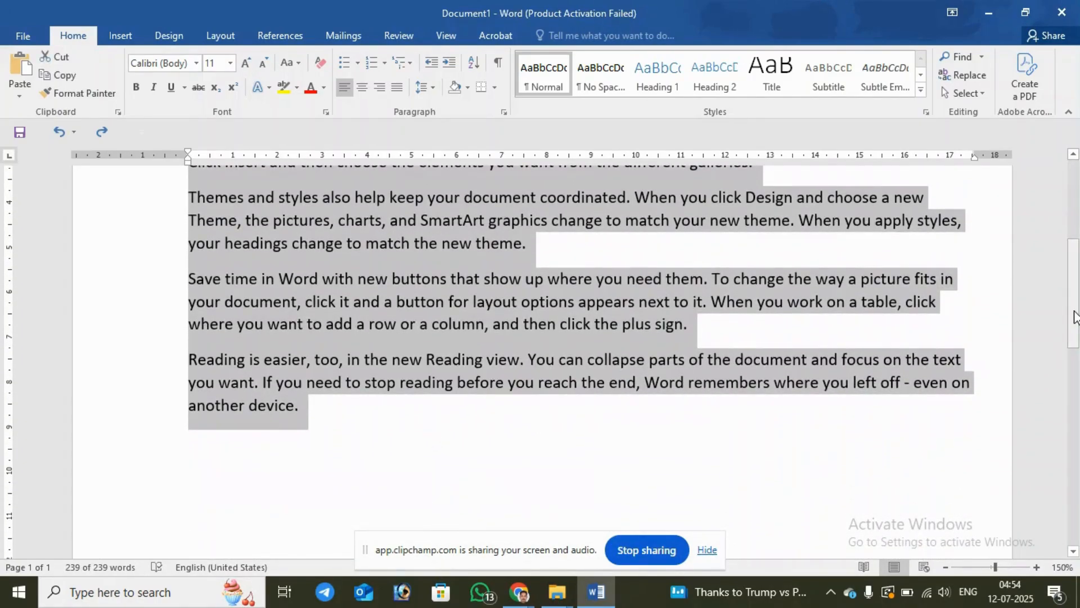
# Step: Select the first line of text and all the paragraphs, and clear the selection
pyautogui.moveTo(1073, 282); pyautogui.dragTo(1073, 200)
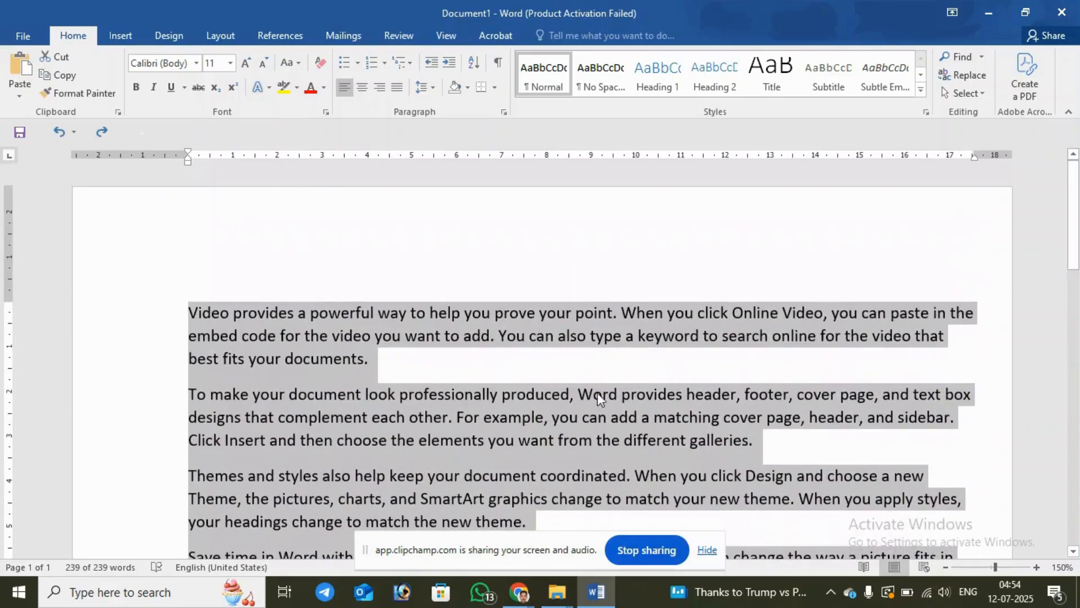
pyautogui.click(471, 361)
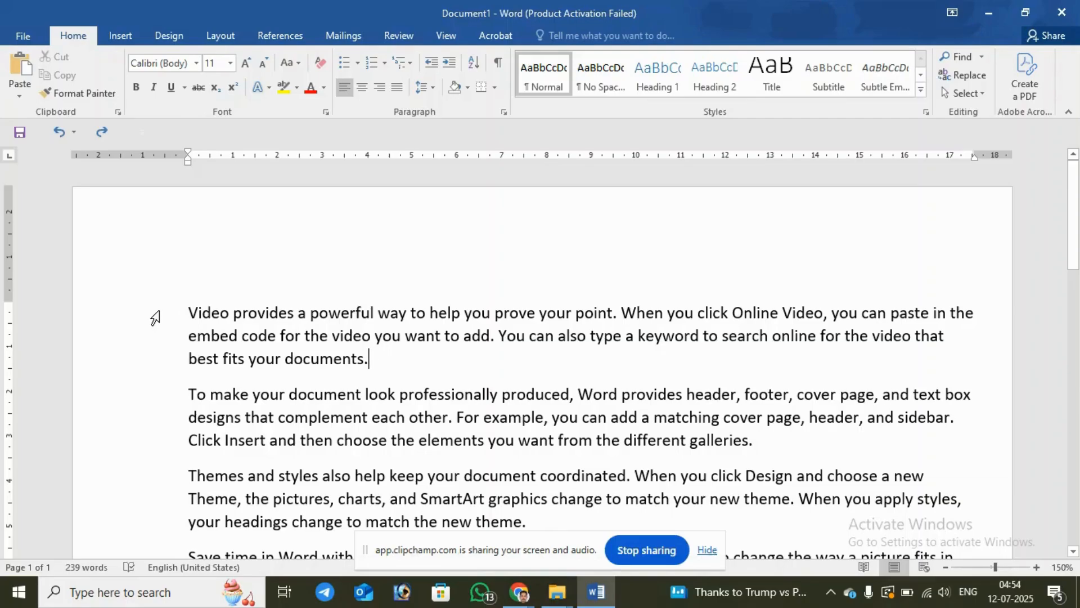
pyautogui.click(155, 317)
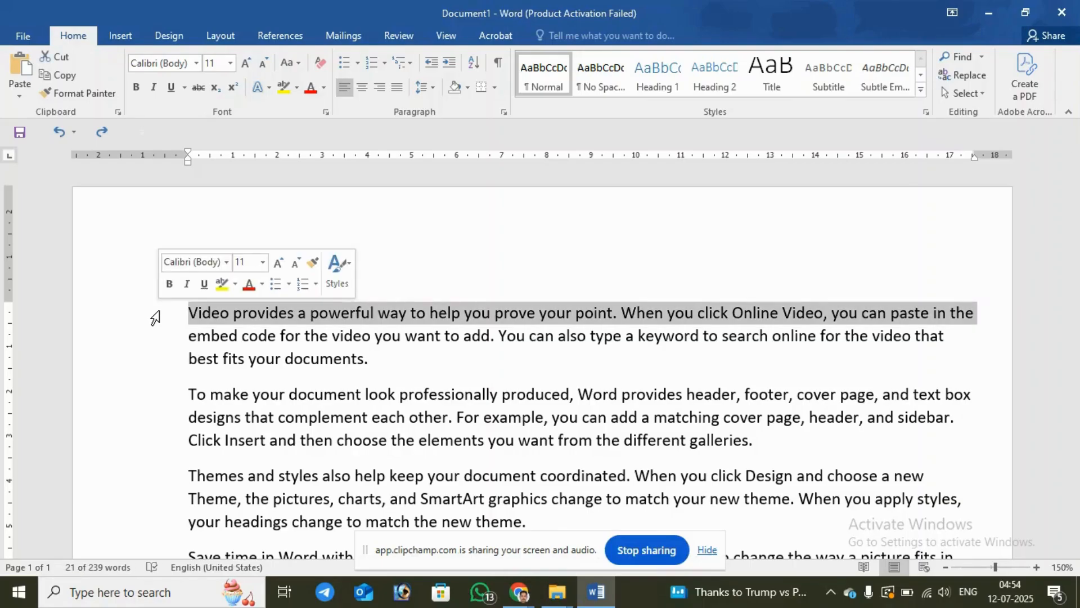
pyautogui.moveTo(154, 318); pyautogui.dragTo(225, 234)
pyautogui.scroll(1, 1077, 309)
pyautogui.scroll(10, 1078, 310)
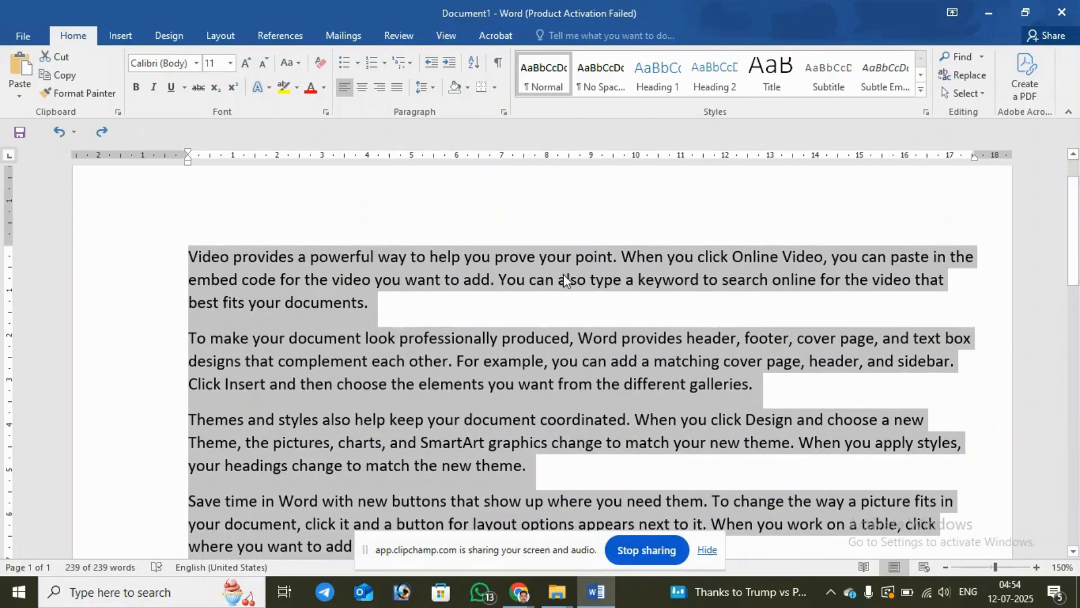
pyautogui.click(457, 300)
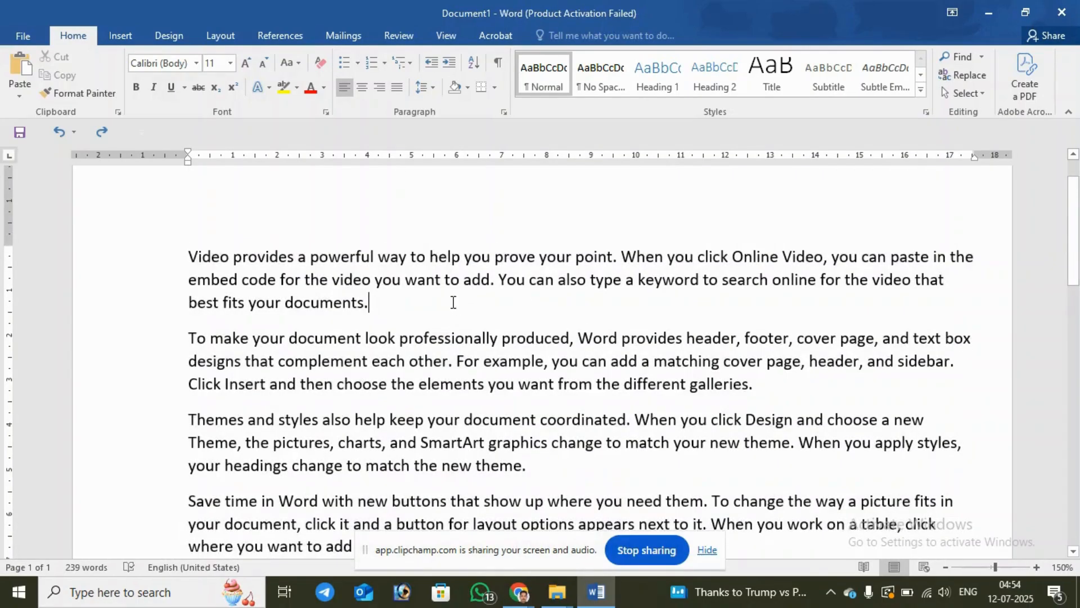
# Step: Select the first line, the first paragraph and the whole document, and set all the text to Century Schoolbook
pyautogui.click(163, 262)
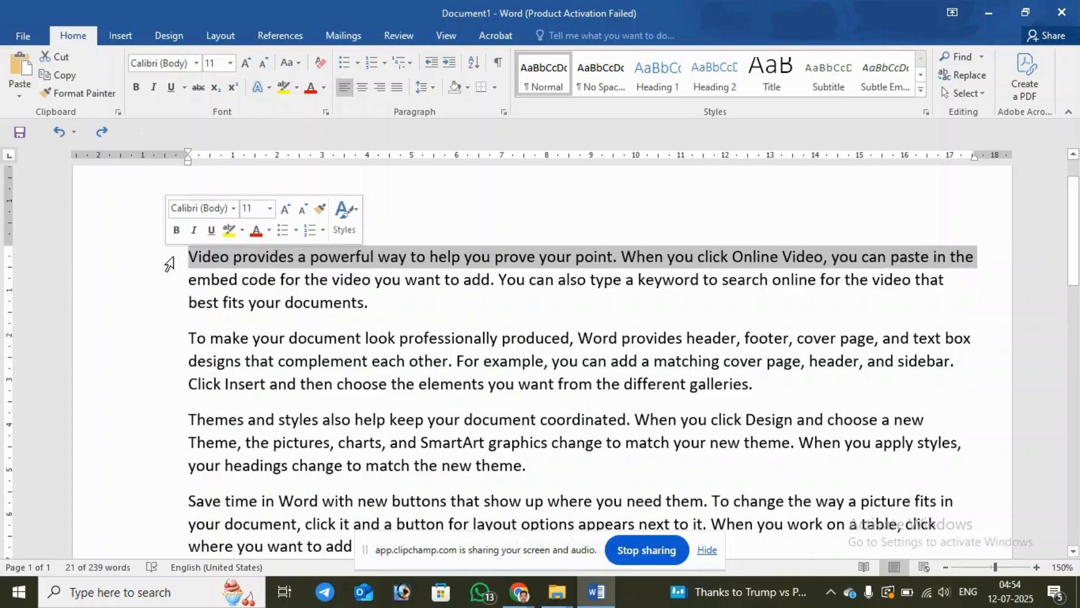
pyautogui.doubleClick(168, 263)
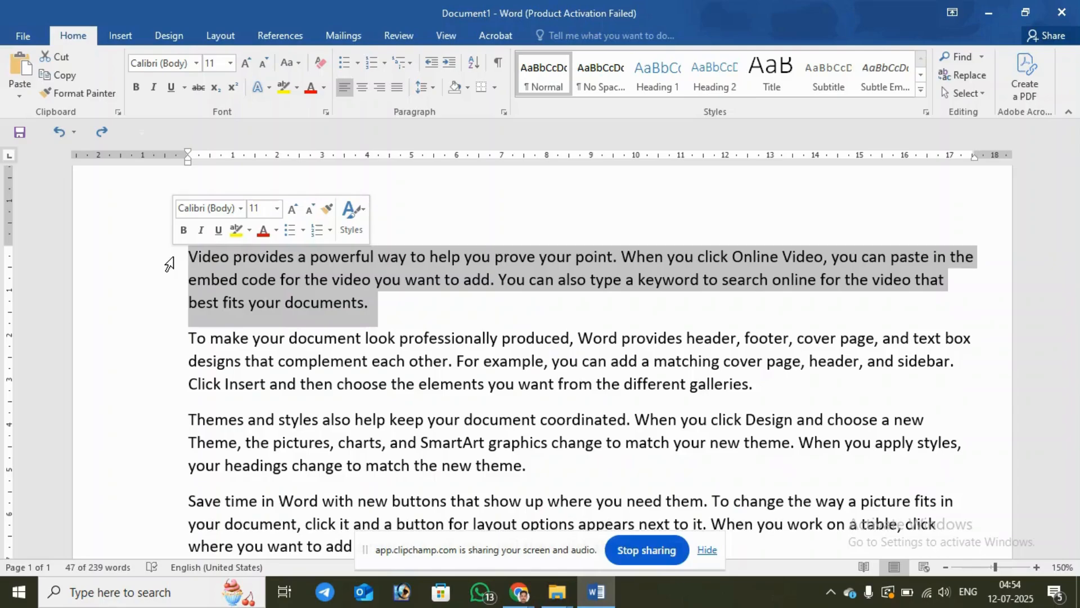
pyautogui.tripleClick(169, 264)
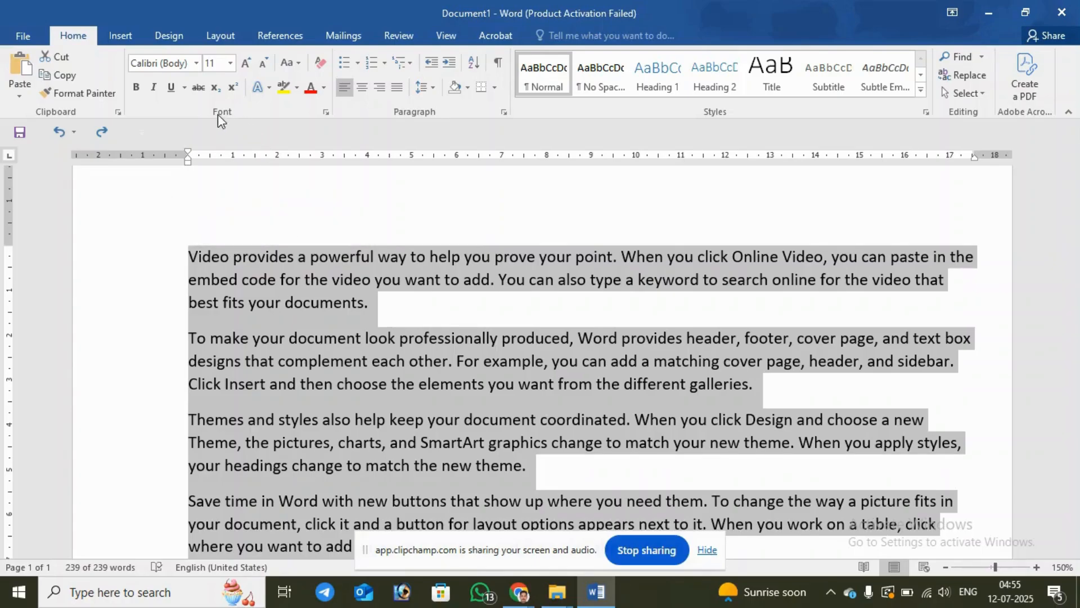
pyautogui.click(197, 64)
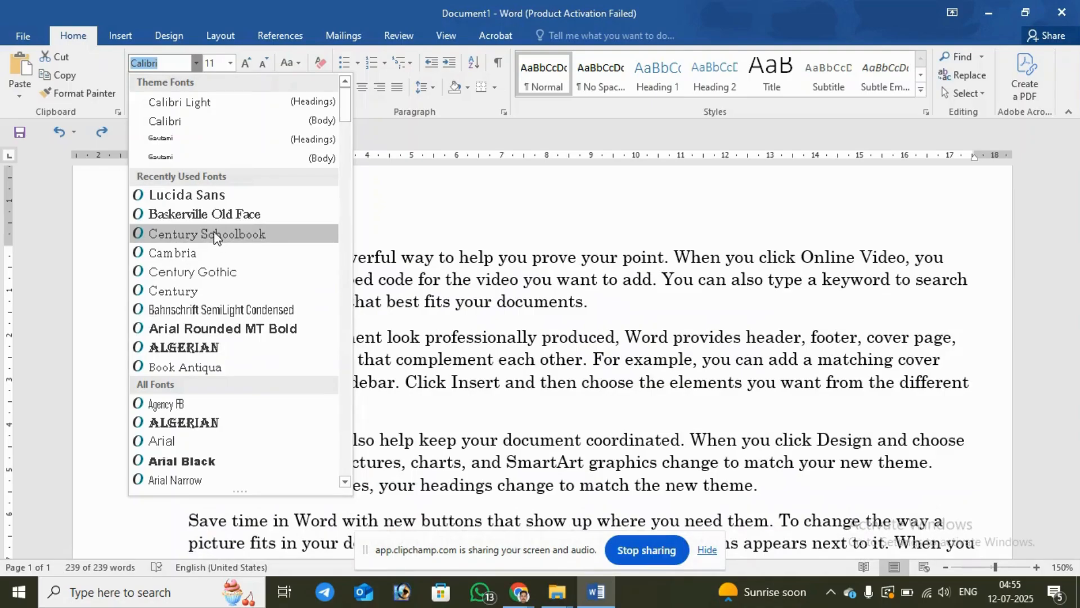
pyautogui.click(215, 235)
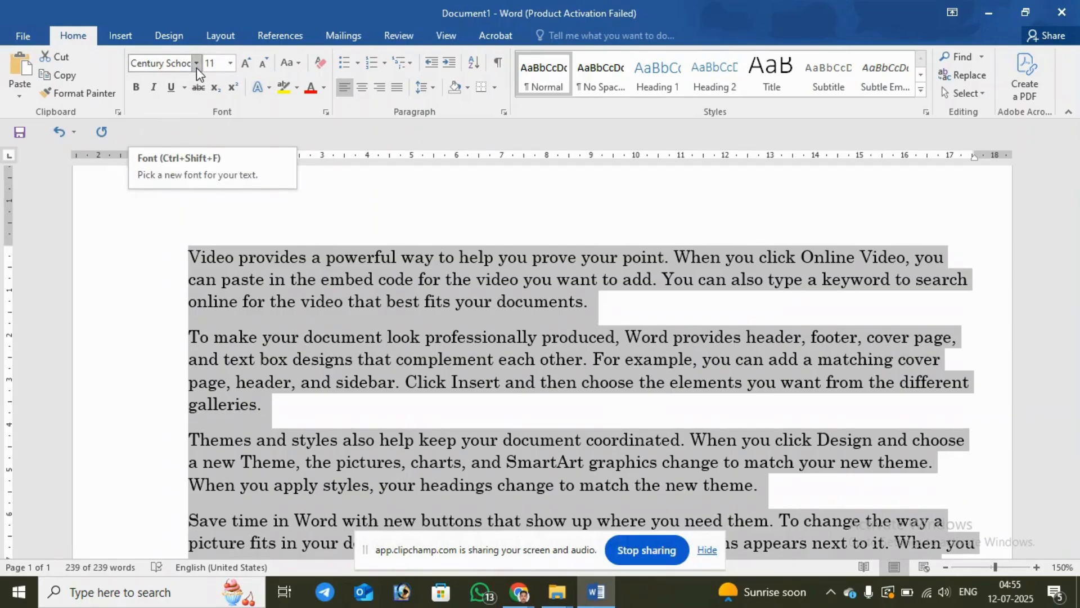
# Step: Set the font size of all the selected text to 10
pyautogui.click(228, 63)
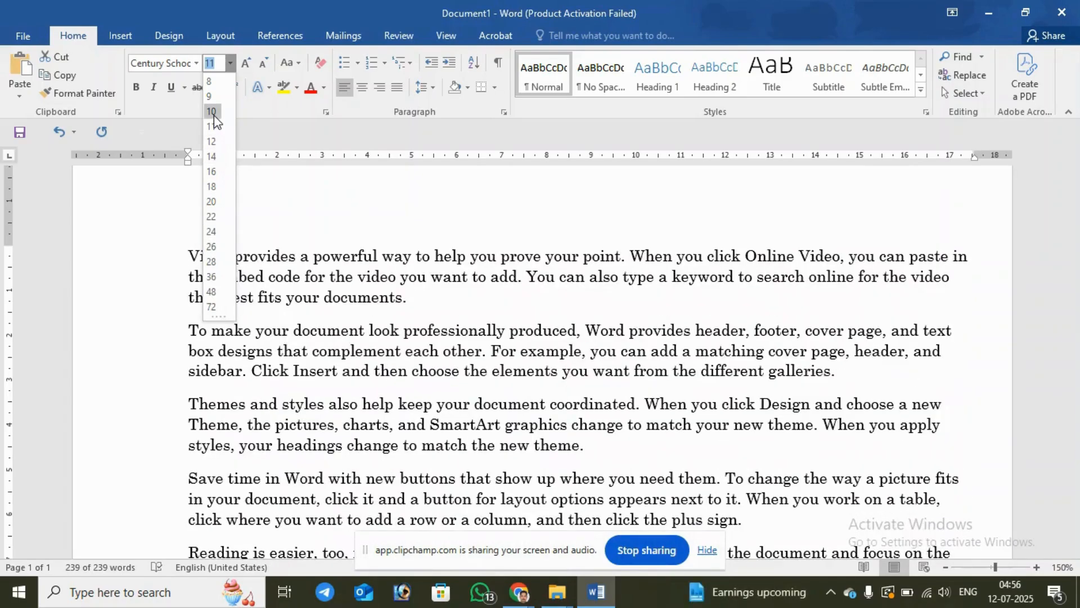
pyautogui.click(213, 116)
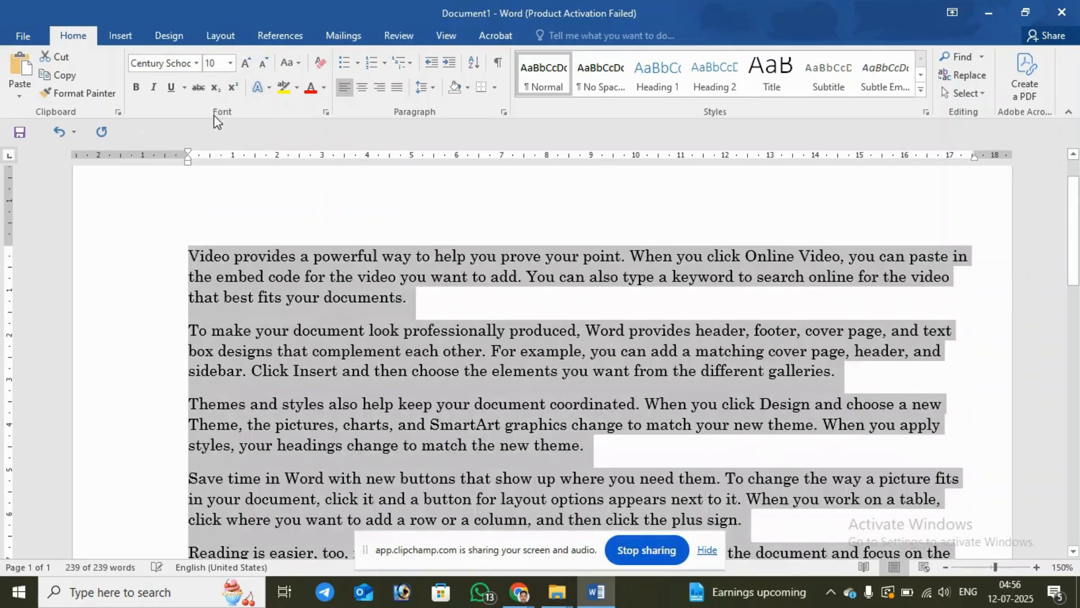
pyautogui.click(230, 64)
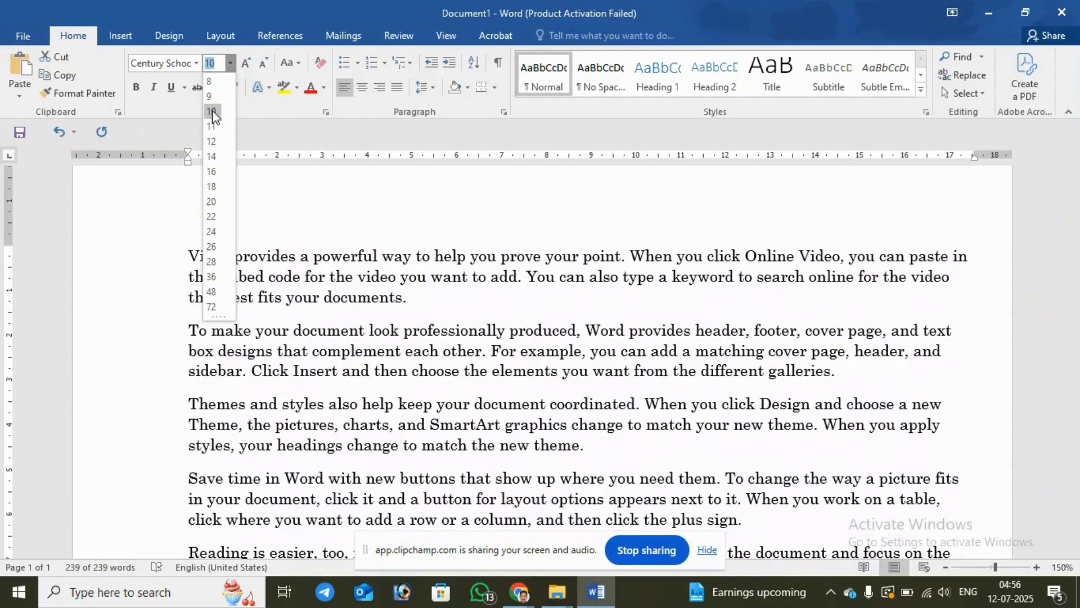
pyautogui.click(212, 111)
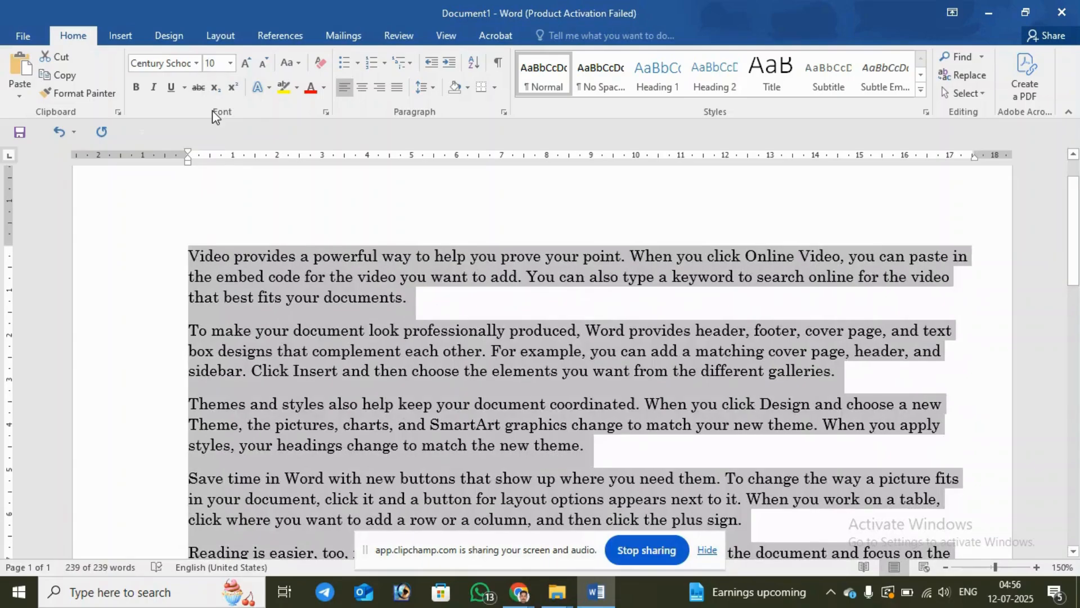
# Step: Increase the font size of all the text stepwise to 16 with Grow Font
pyautogui.click(245, 66)
pyautogui.click(244, 66)
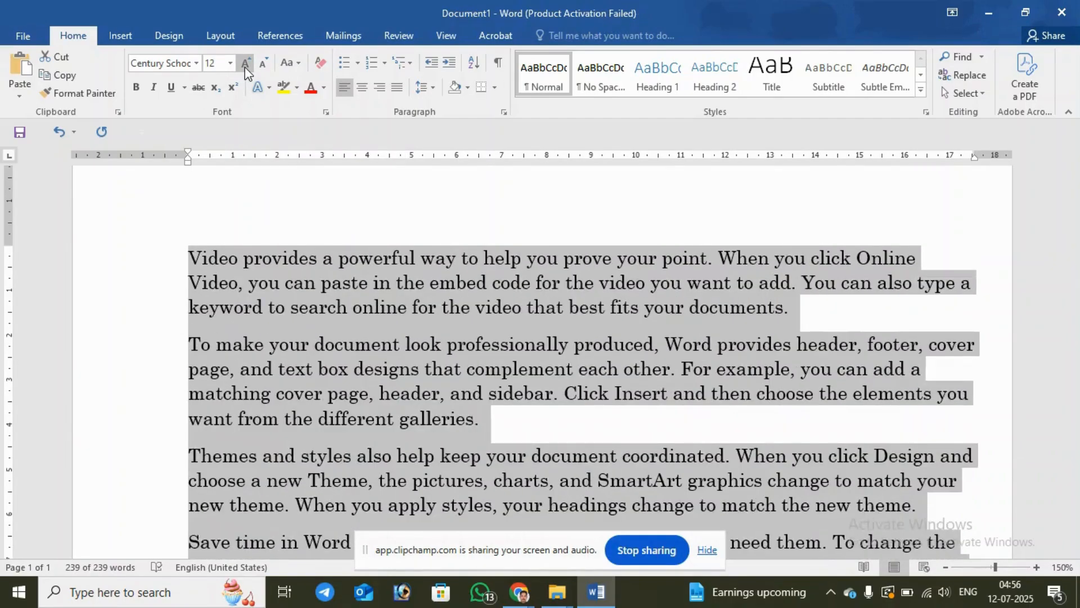
pyautogui.click(245, 66)
pyautogui.click(245, 67)
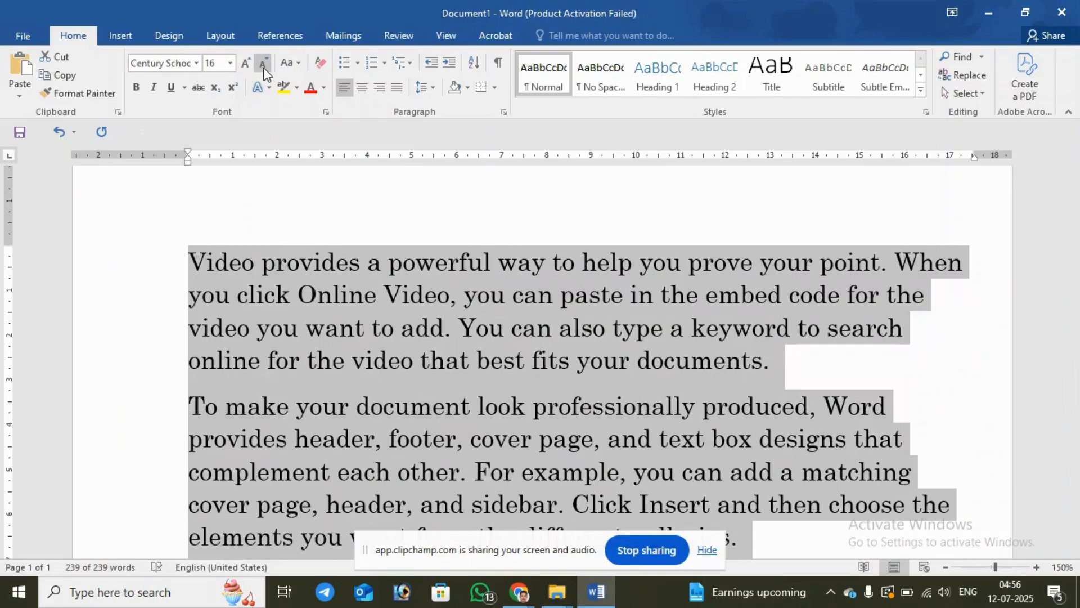
# Step: Decrease the font size of all the text stepwise to 9 with Shrink Font
pyautogui.click(264, 67)
pyautogui.click(263, 68)
pyautogui.click(263, 67)
pyautogui.click(263, 67)
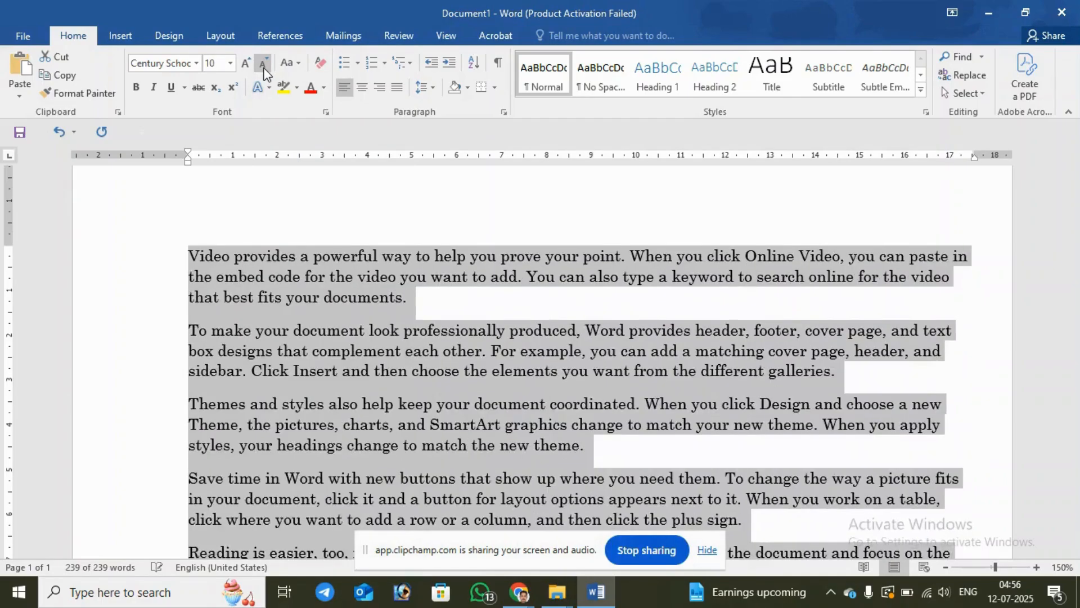
pyautogui.click(263, 68)
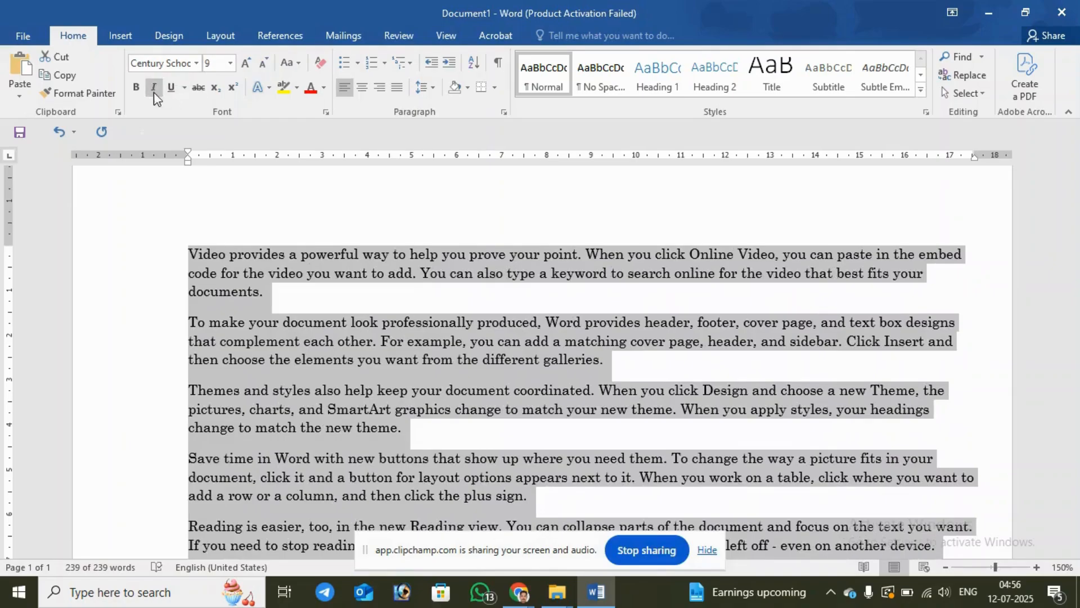
# Step: Toggle bold on and off for all the text and leave it applied
pyautogui.click(136, 89)
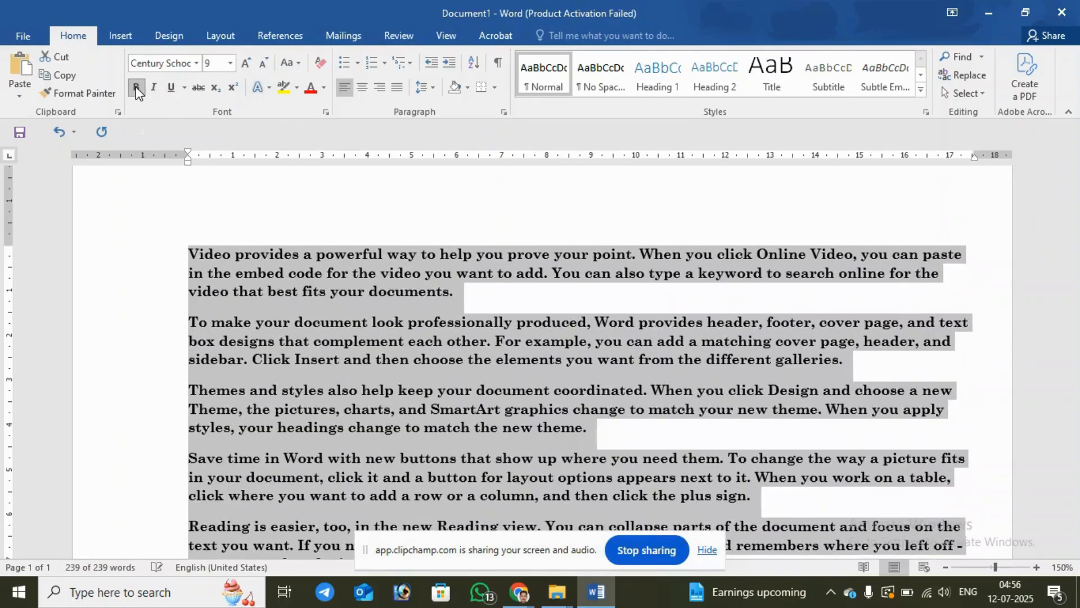
pyautogui.click(136, 88)
pyautogui.click(137, 89)
pyautogui.click(136, 88)
pyautogui.click(138, 89)
pyautogui.click(137, 89)
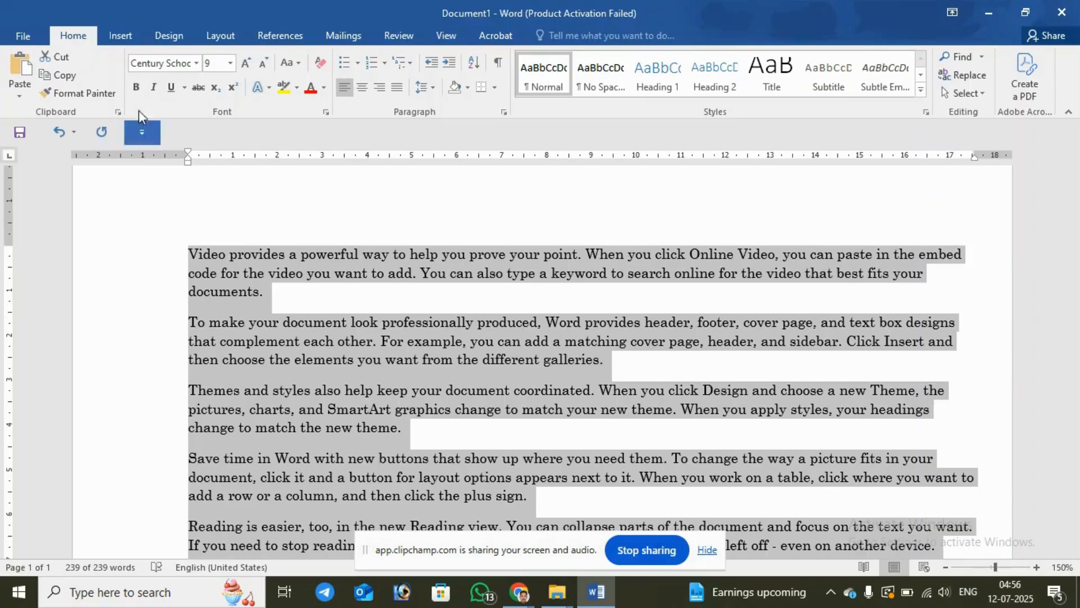
pyautogui.click(140, 91)
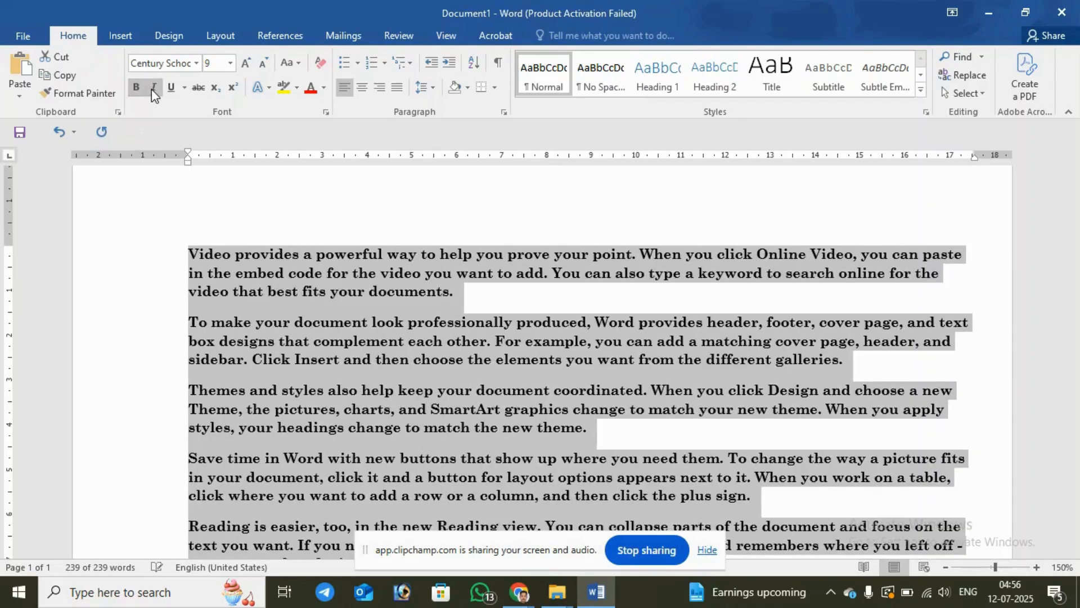
# Step: Apply and remove italics on all the text, and apply and remove a plain underline as well
pyautogui.click(157, 91)
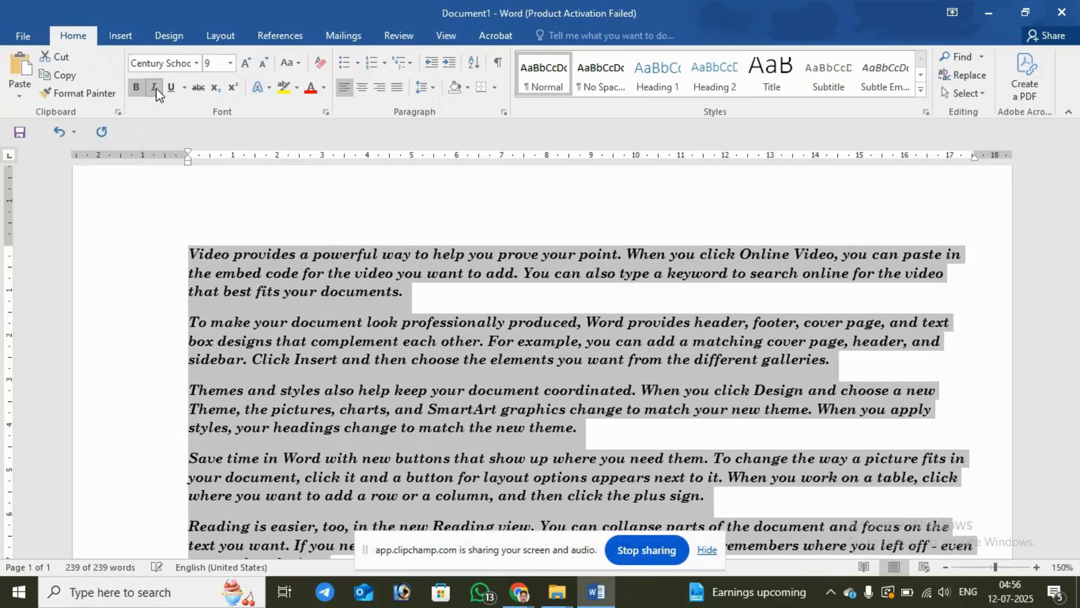
pyautogui.click(155, 88)
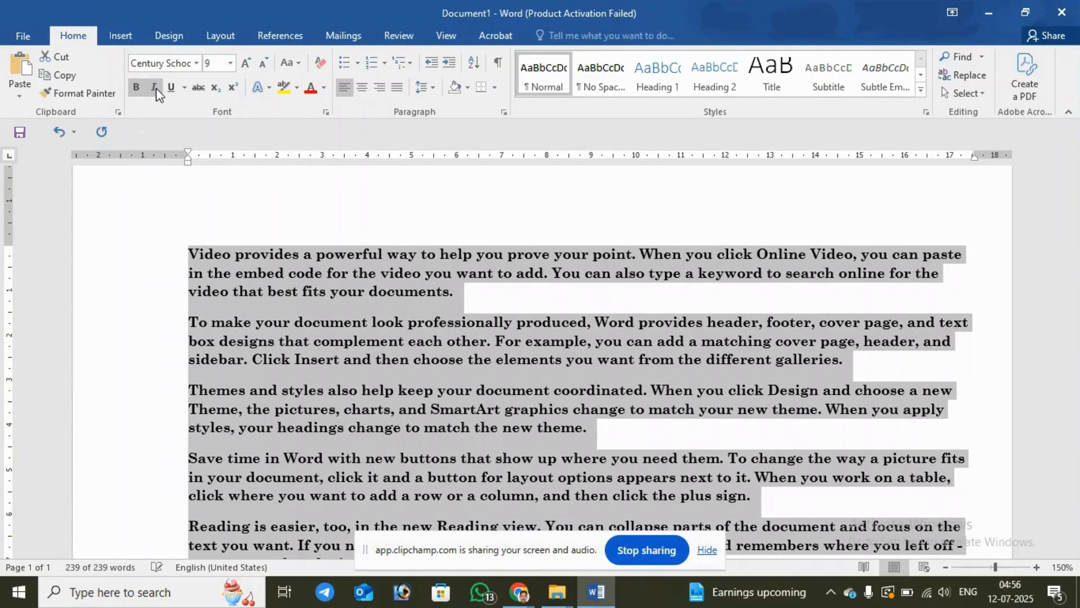
pyautogui.click(156, 89)
pyautogui.click(156, 89)
pyautogui.click(169, 89)
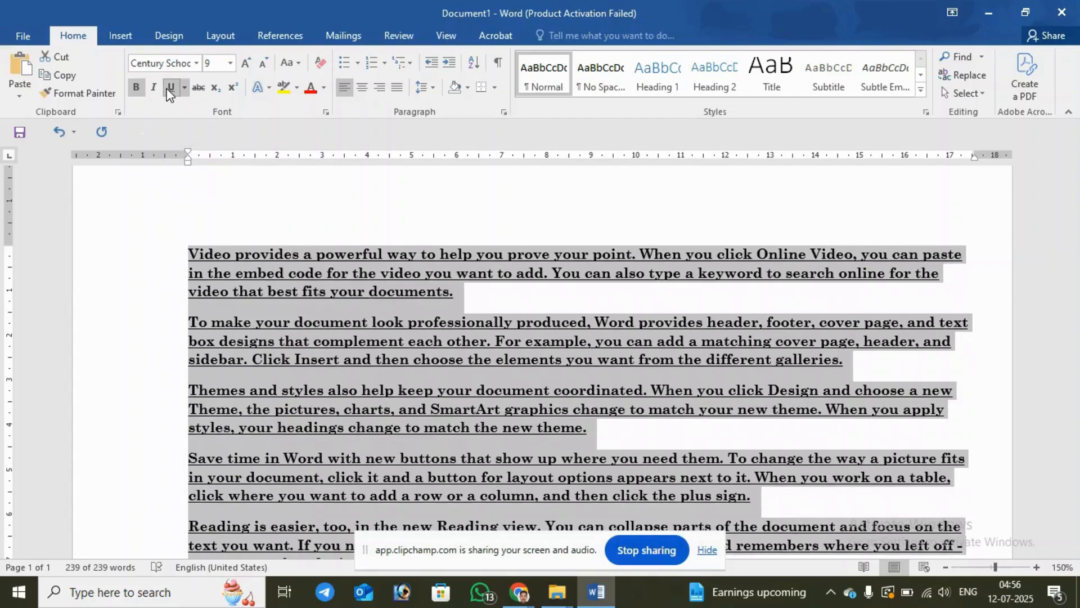
pyautogui.click(168, 89)
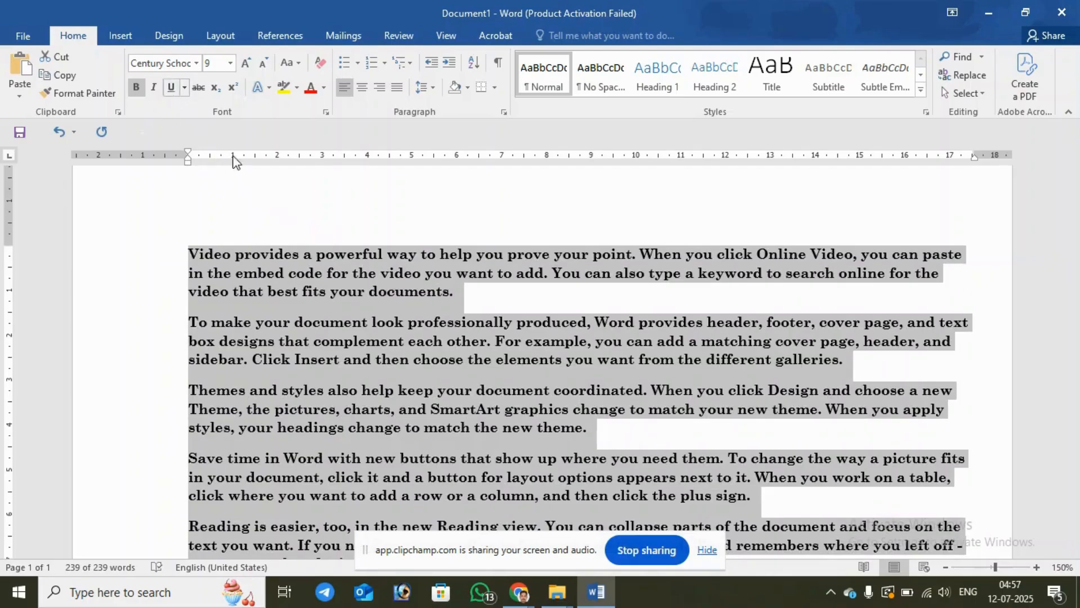
# Step: Underline only the first line of the first paragraph
pyautogui.click(185, 257)
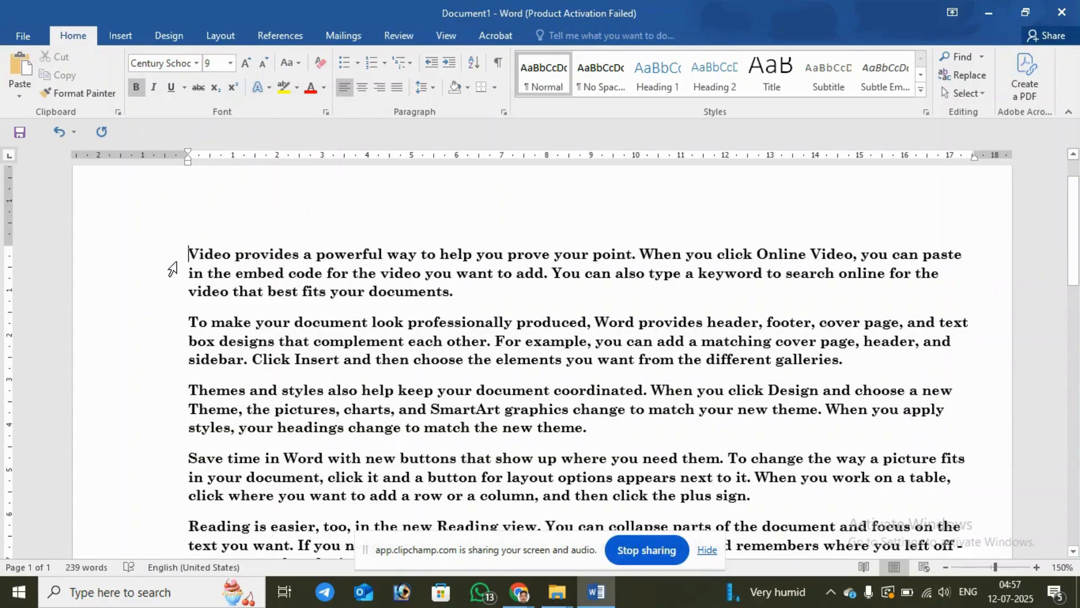
pyautogui.click(142, 258)
pyautogui.click(170, 88)
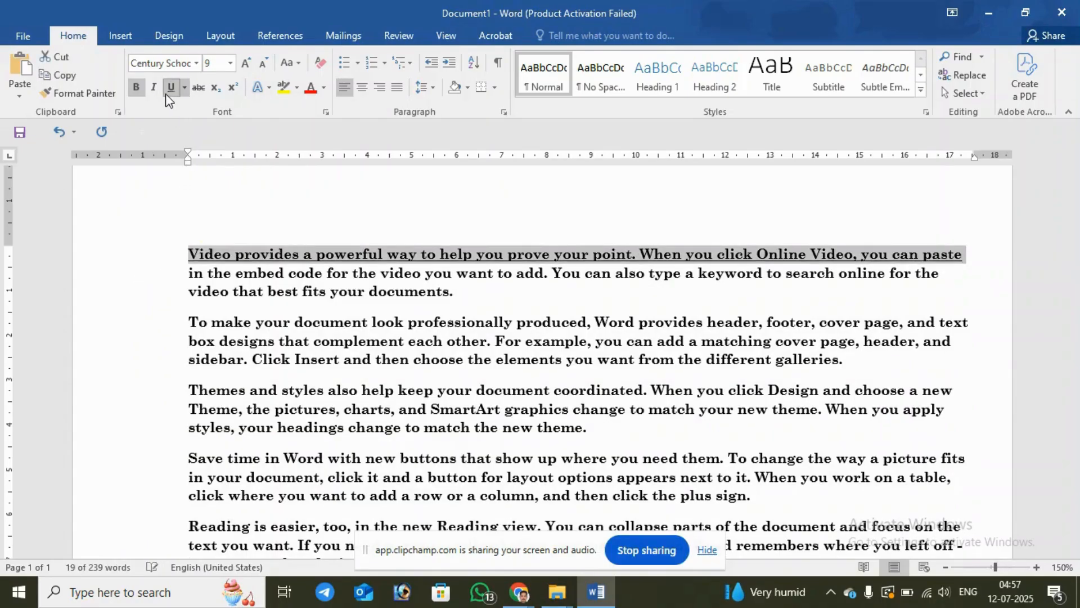
# Step: Select the whole document, give it a dashed underline and set the underline color to red
pyautogui.tripleClick(160, 261)
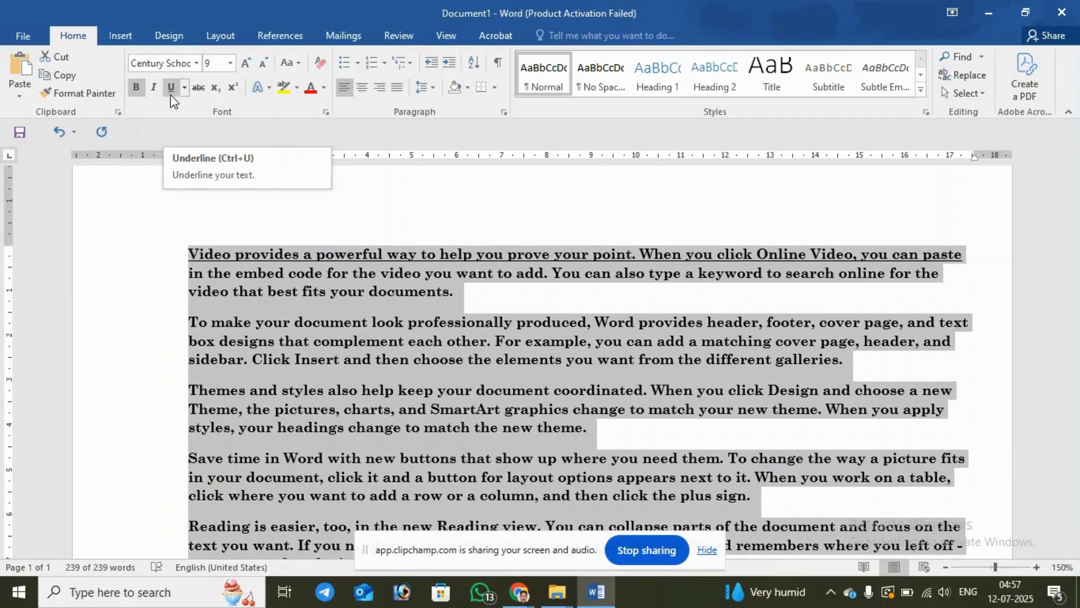
pyautogui.click(185, 88)
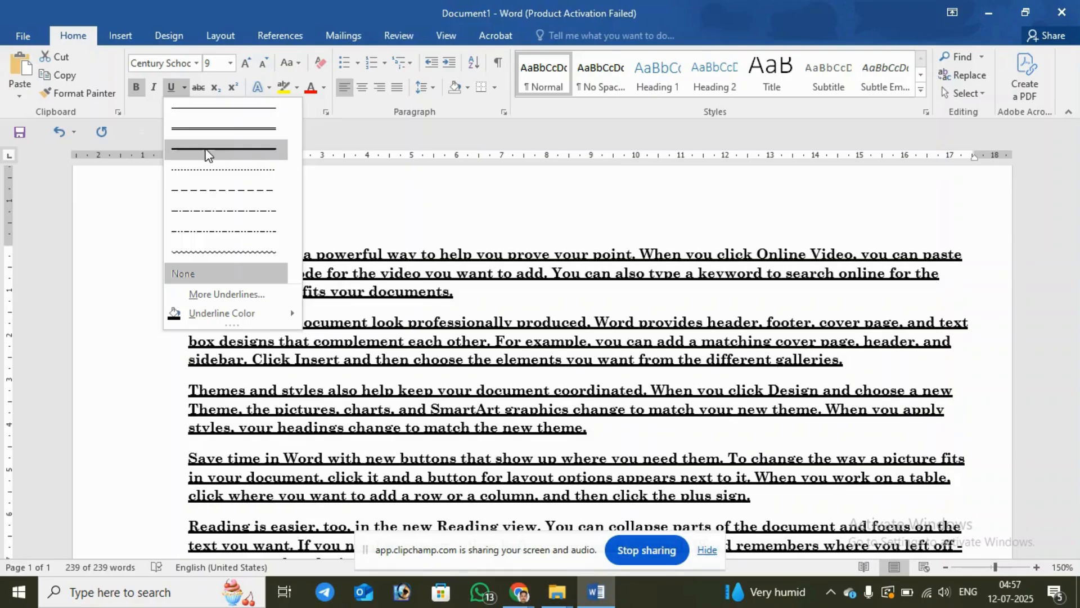
pyautogui.click(221, 188)
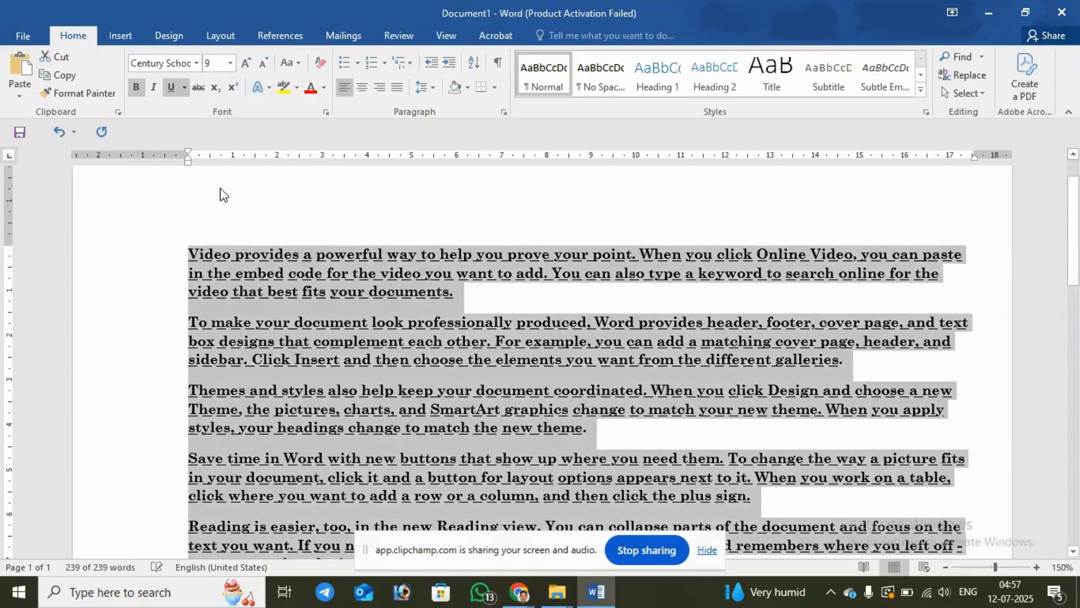
pyautogui.click(185, 88)
pyautogui.moveTo(206, 322)
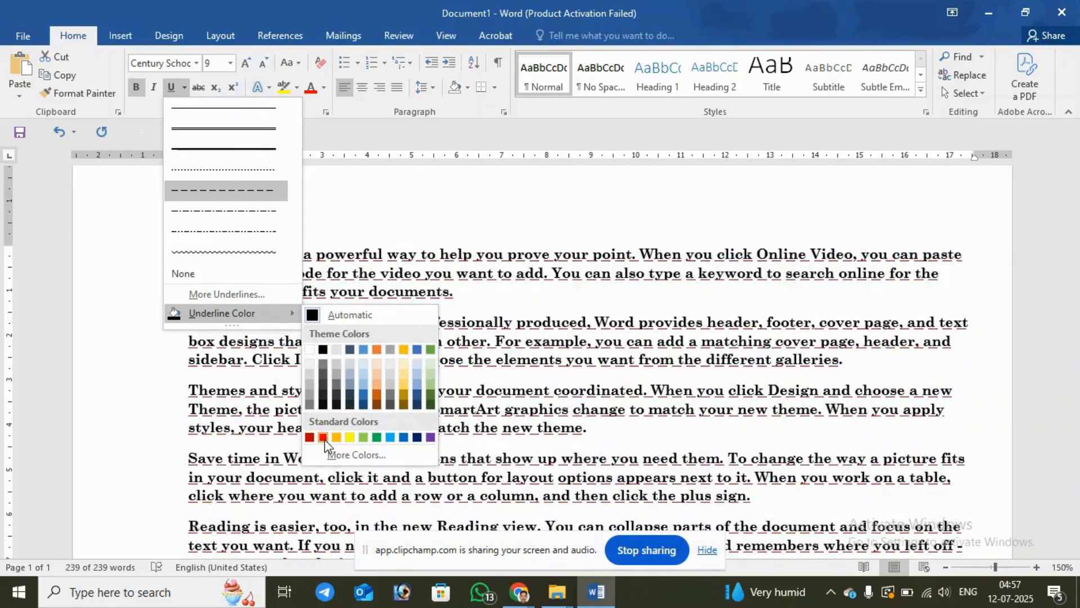
pyautogui.click(323, 437)
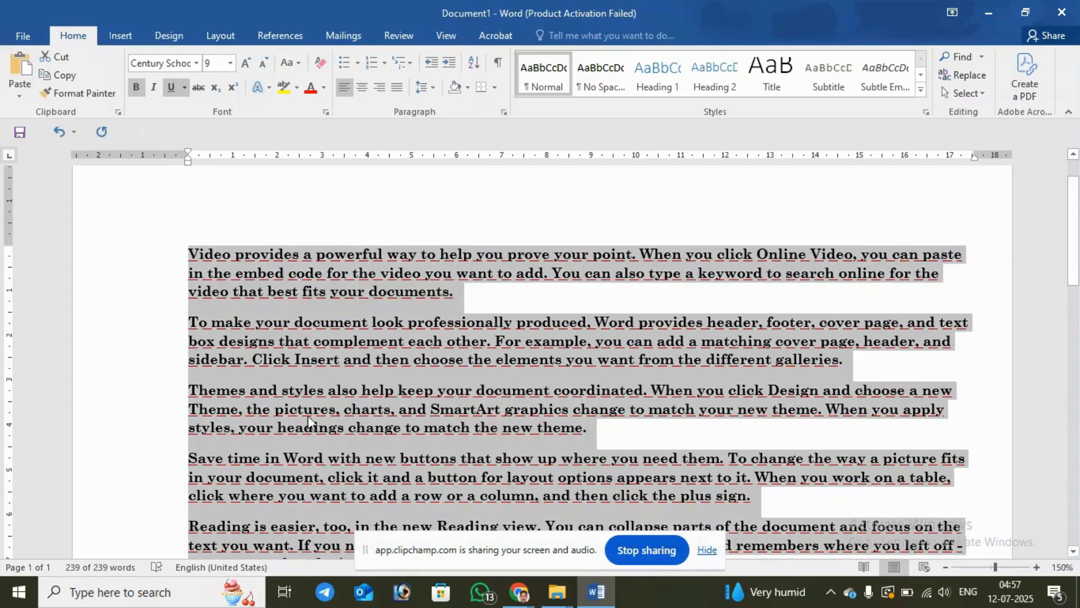
# Step: Remove the bold and underline formatting from all the text and set its font color to Automatic
pyautogui.click(135, 90)
pyautogui.click(171, 89)
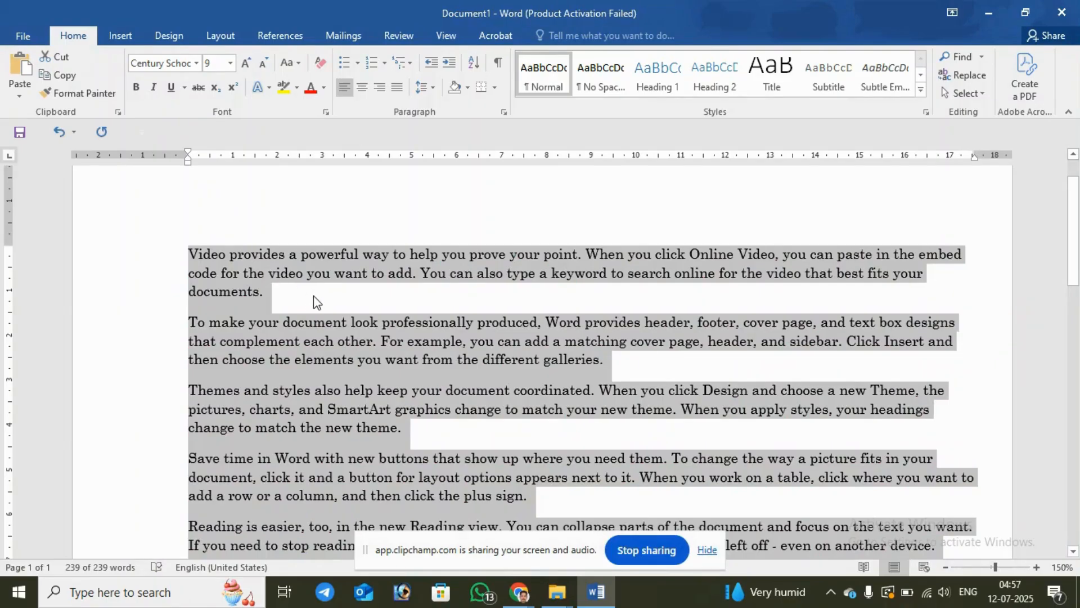
pyautogui.click(326, 91)
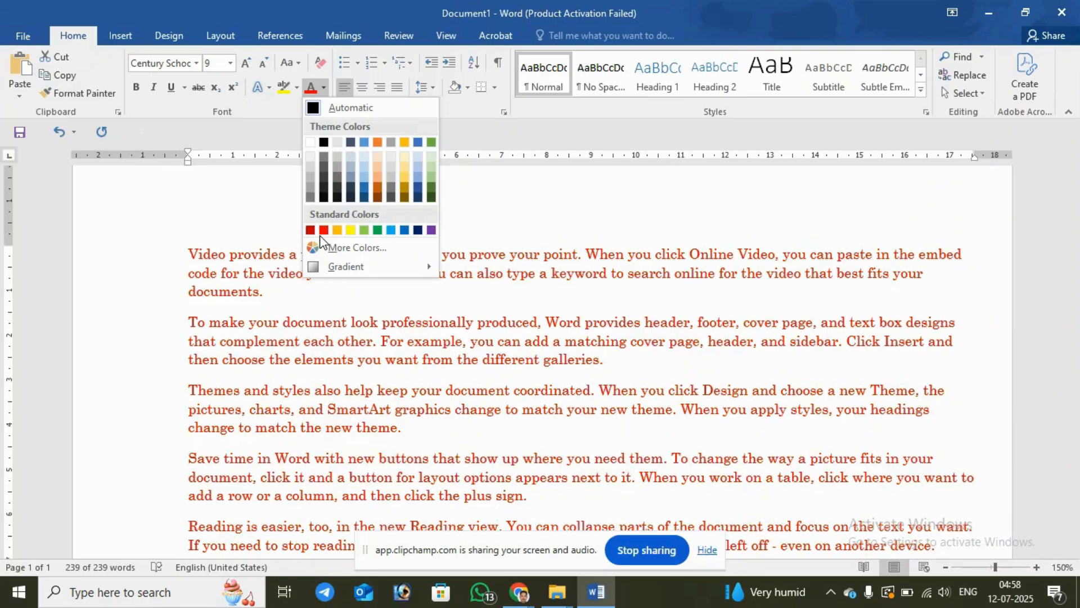
pyautogui.click(345, 107)
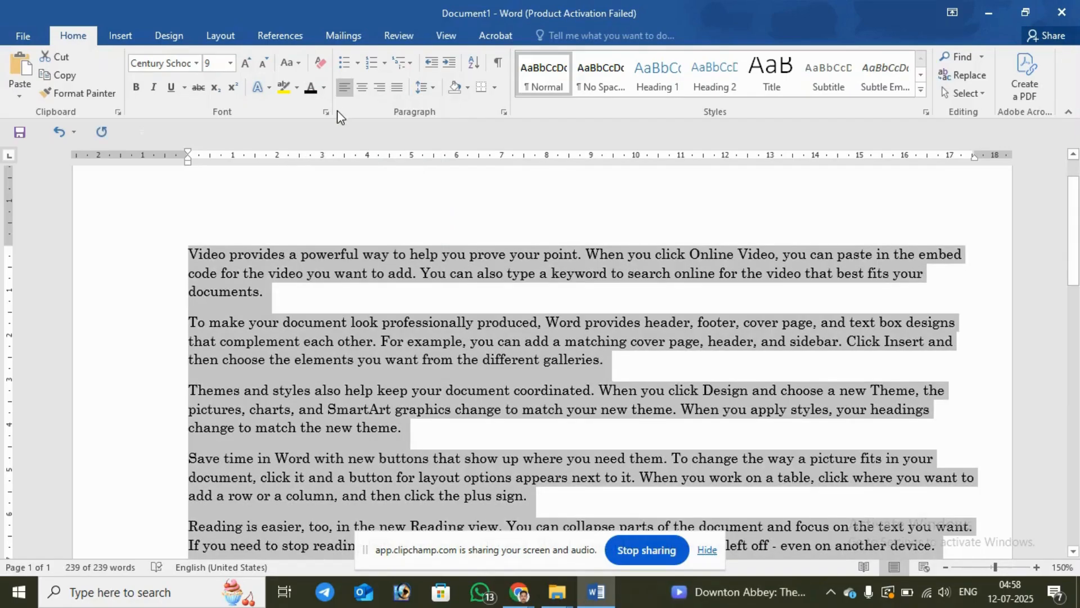
# Step: Strike through the word "professionally" and the word "footer," in the second paragraph
pyautogui.click(564, 359)
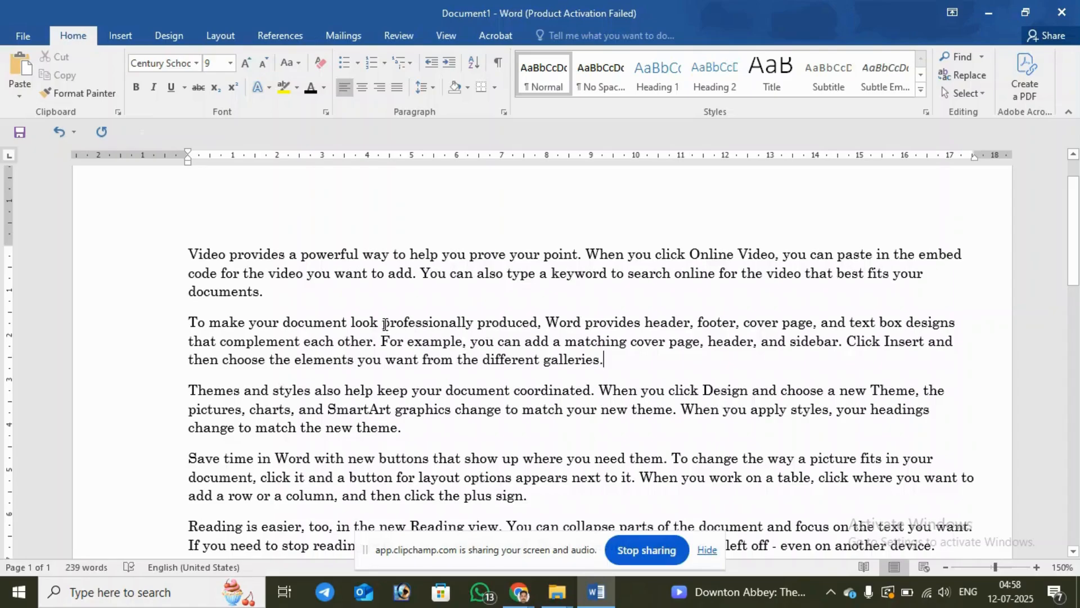
pyautogui.moveTo(385, 324); pyautogui.dragTo(474, 325)
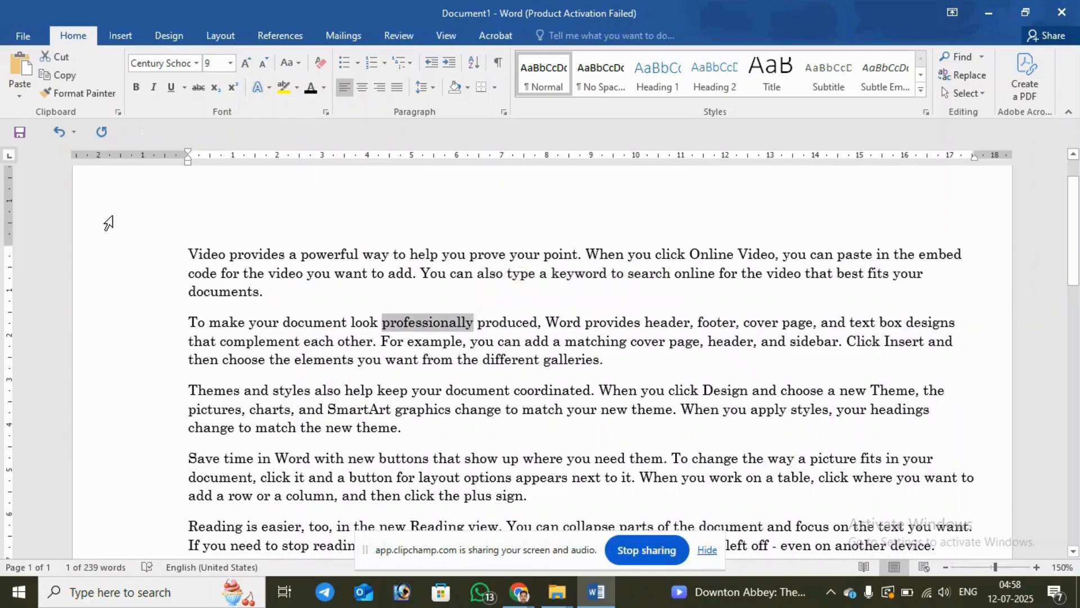
pyautogui.click(193, 90)
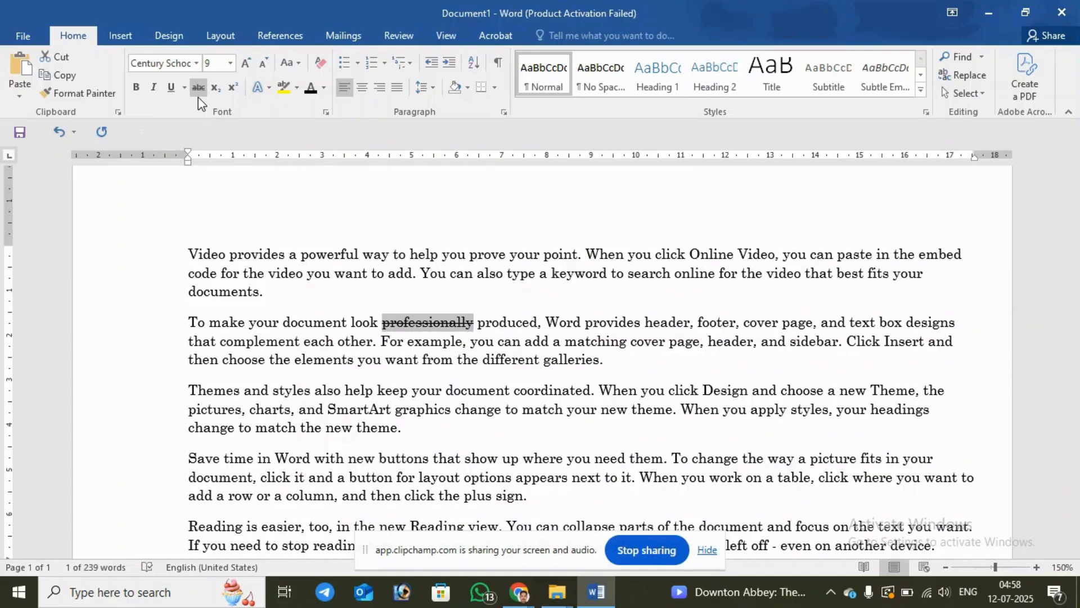
pyautogui.click(634, 364)
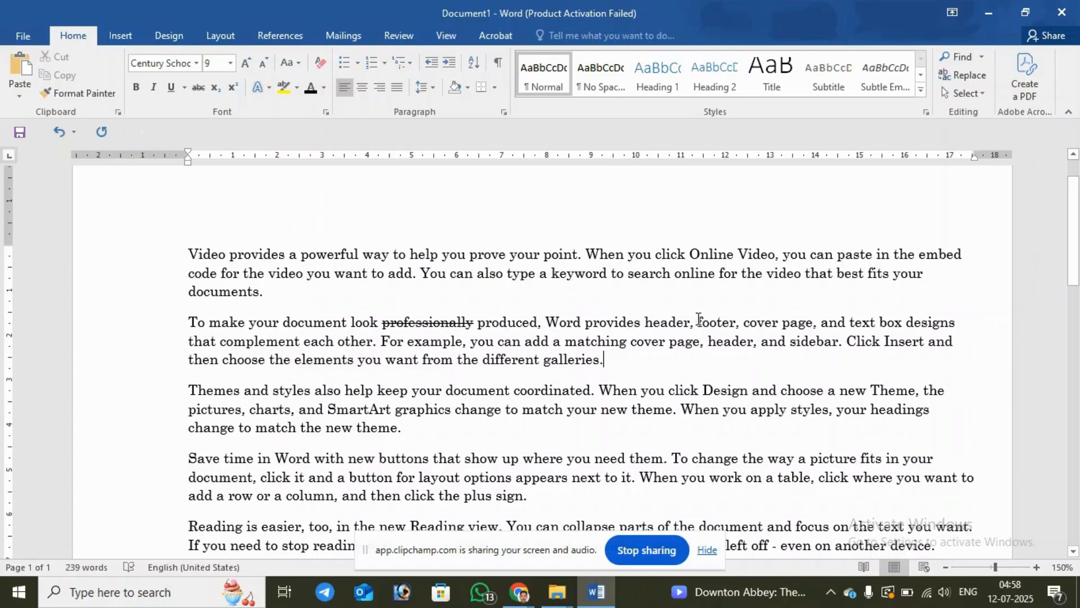
pyautogui.moveTo(697, 321)
pyautogui.mouseDown()
pyautogui.moveTo(739, 322)
pyautogui.moveTo(700, 325)
pyautogui.mouseUp()
pyautogui.click(738, 321)
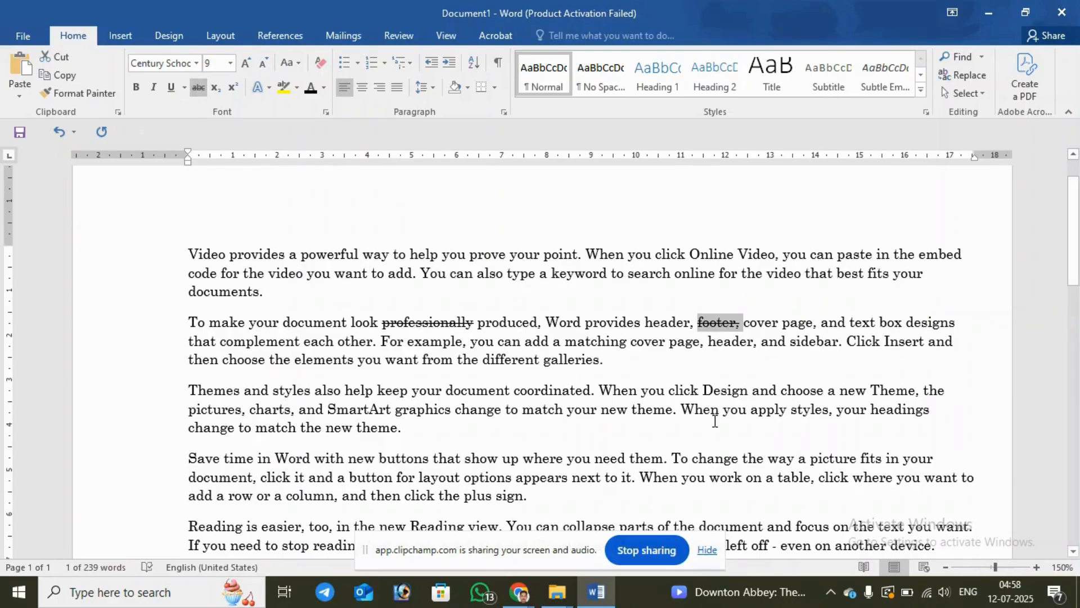
pyautogui.click(722, 391)
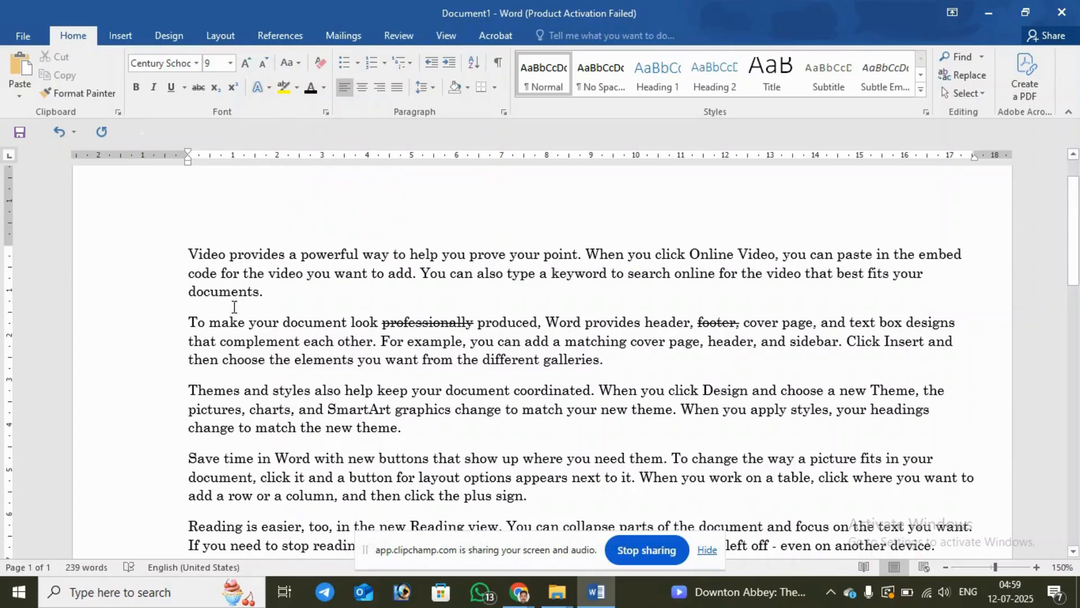
# Step: Highlight the first line of the third paragraph yellow and the second line of the fourth paragraph turquoise
pyautogui.moveTo(191, 392); pyautogui.dragTo(951, 396)
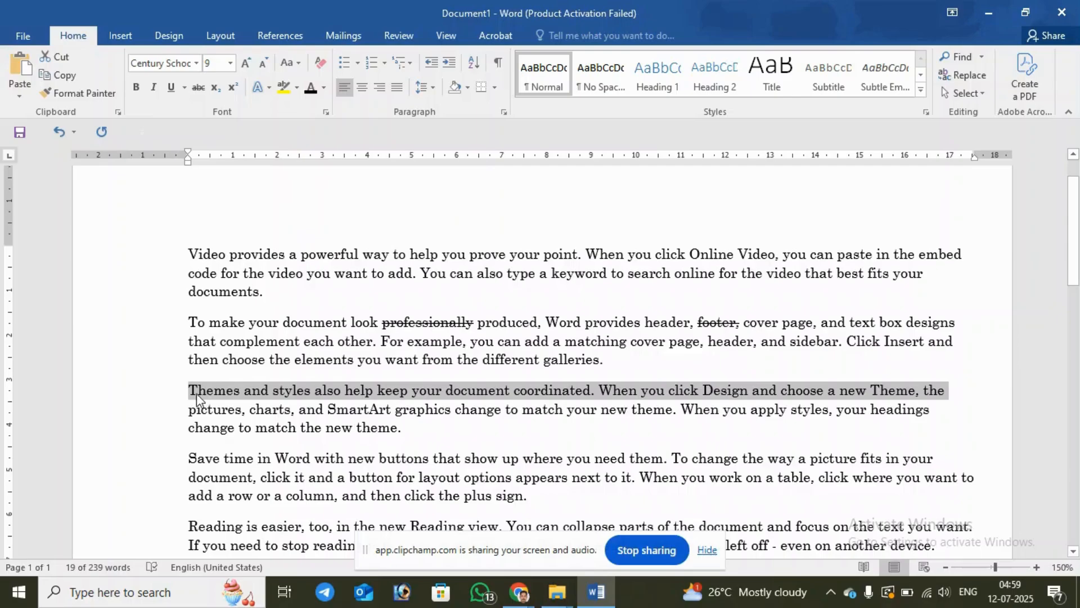
pyautogui.click(161, 394)
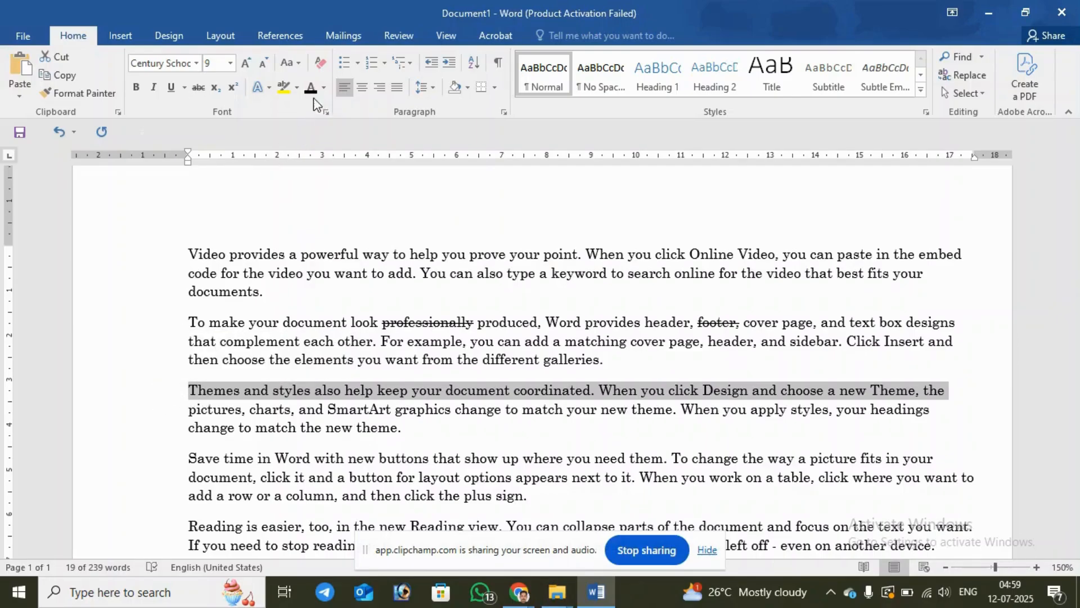
pyautogui.click(298, 89)
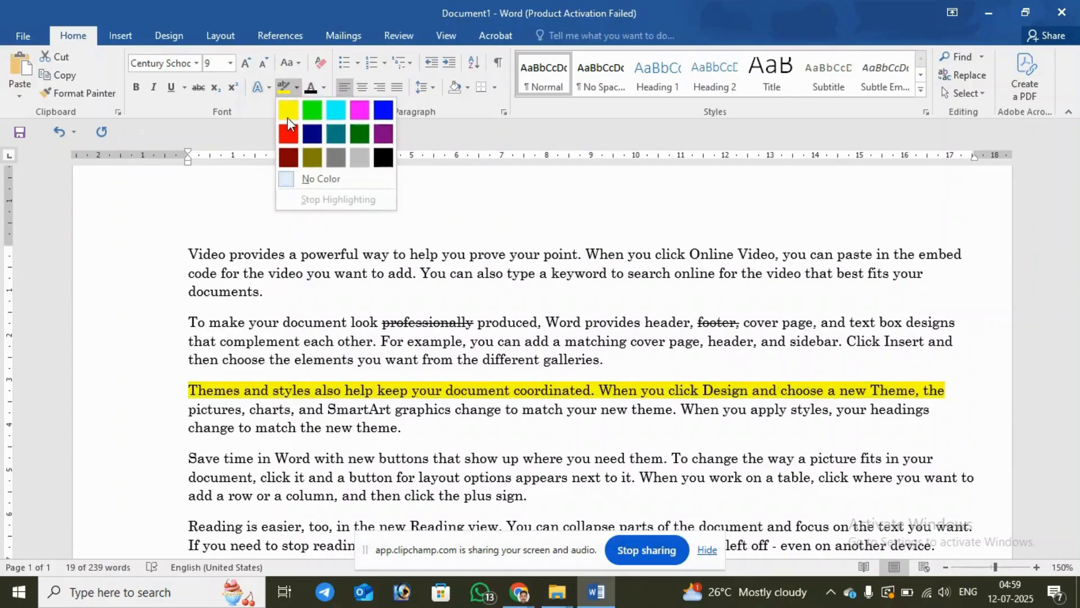
pyautogui.click(288, 115)
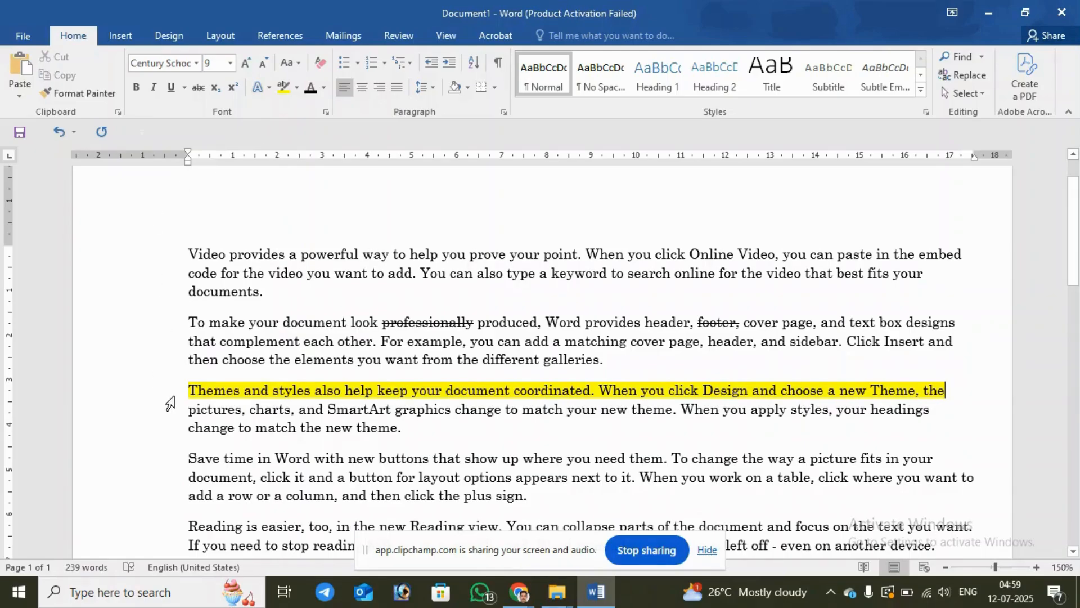
pyautogui.click(159, 478)
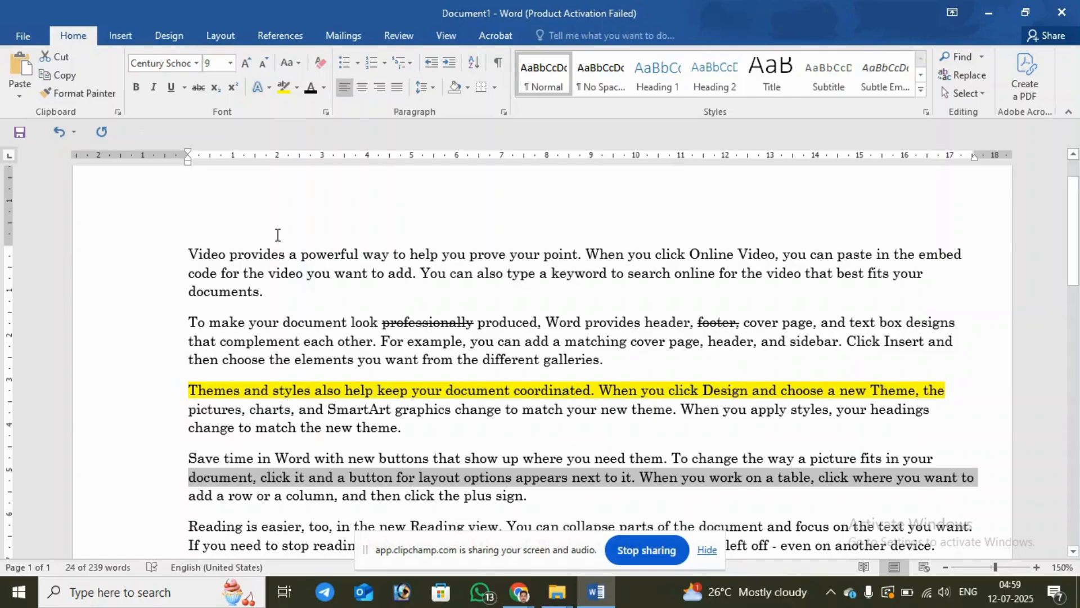
pyautogui.click(297, 93)
pyautogui.click(339, 111)
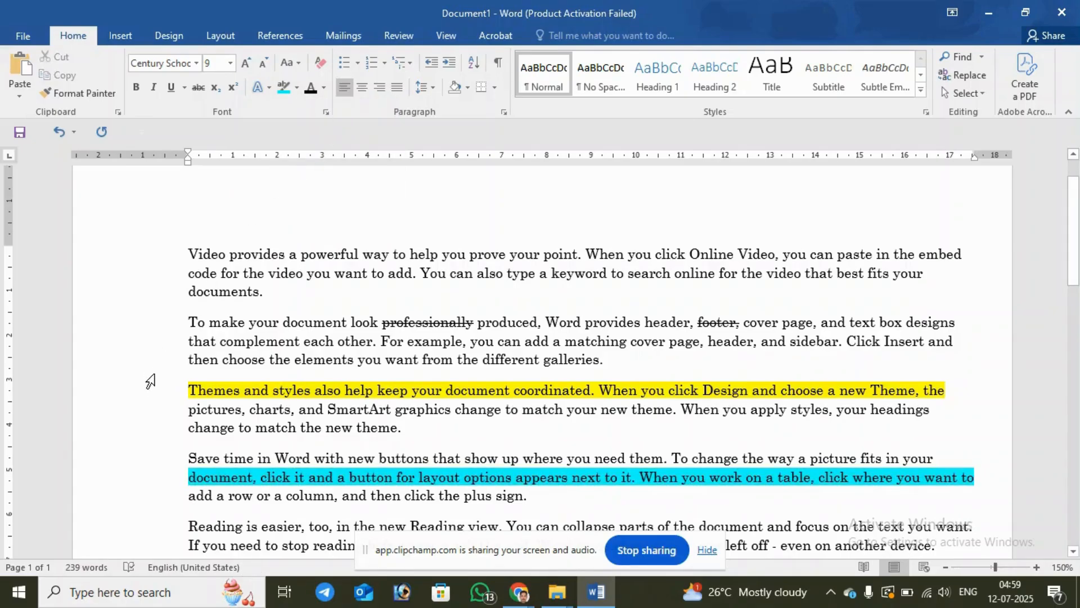
# Step: Remove the yellow highlight from the first line of the third paragraph
pyautogui.click(156, 394)
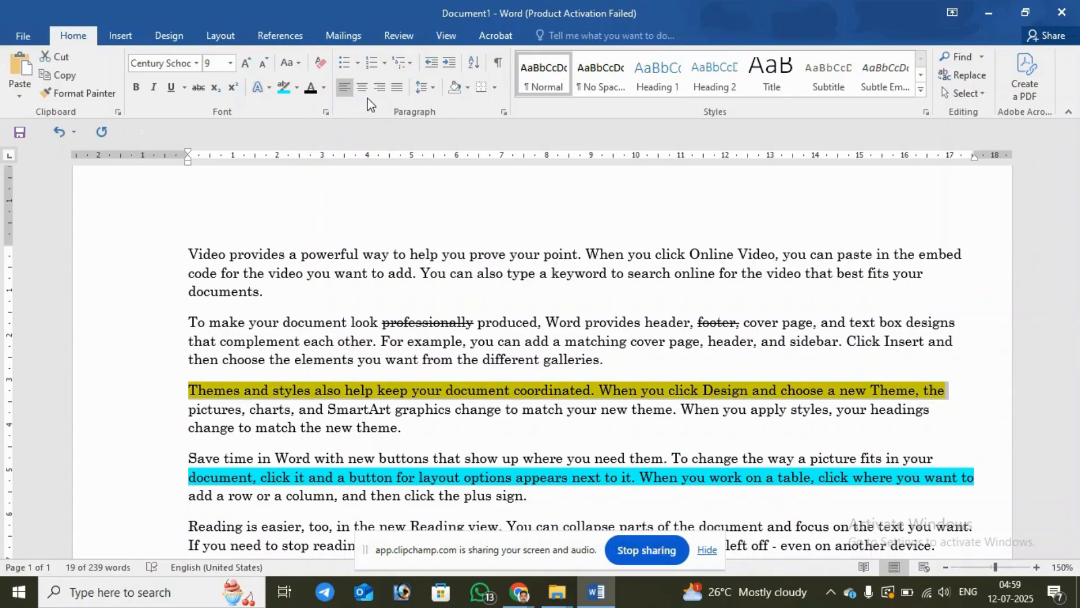
pyautogui.click(297, 89)
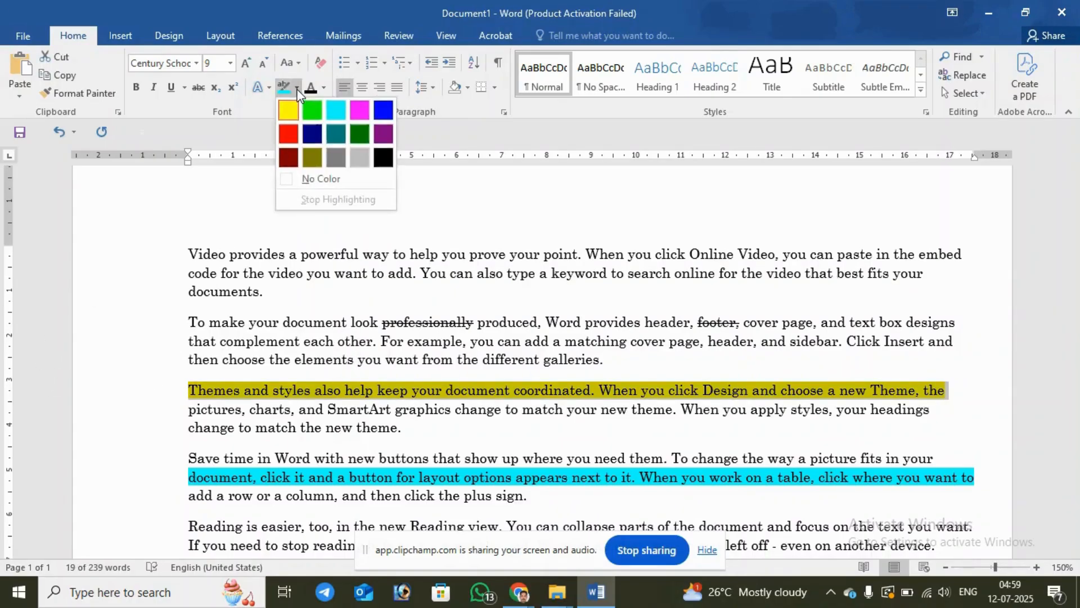
pyautogui.click(304, 179)
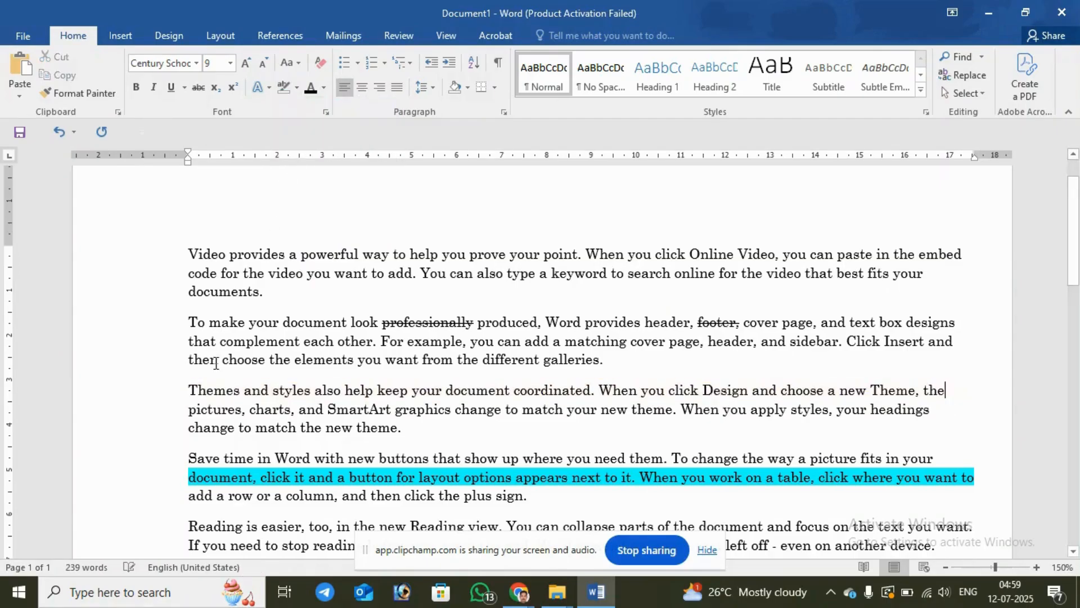
# Step: Change the highlight on the fourth paragraph's second line to yellow, and remove the highlight from that line
pyautogui.click(157, 477)
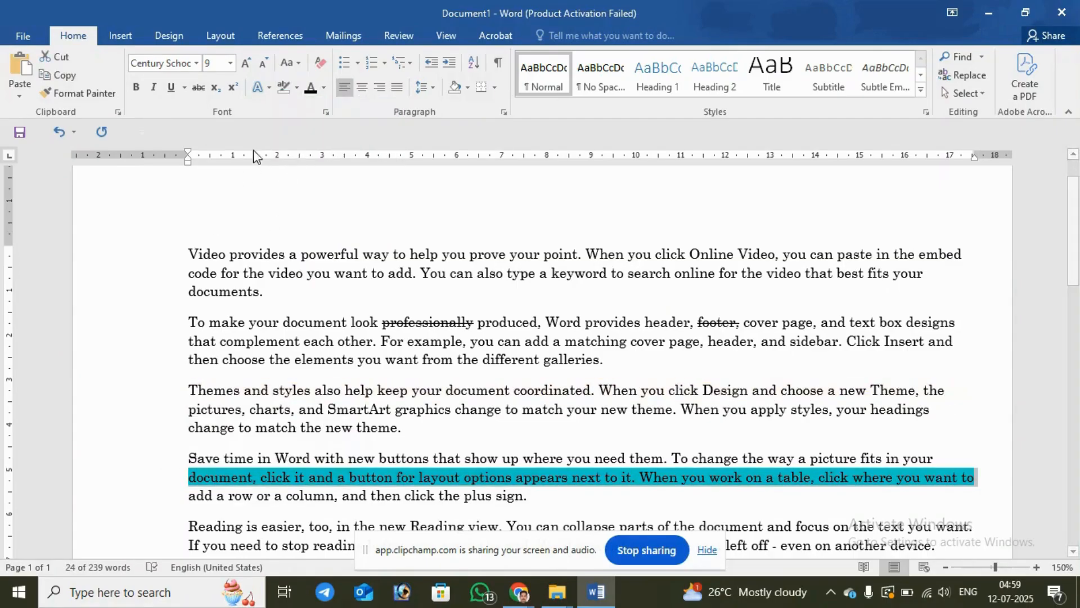
pyautogui.click(298, 89)
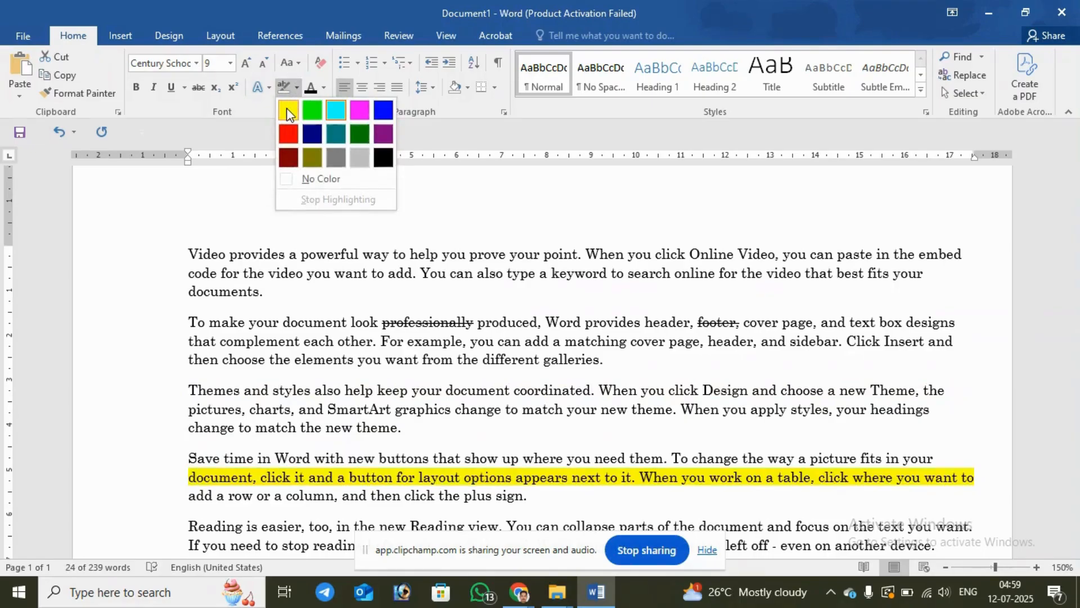
pyautogui.click(288, 105)
pyautogui.click(298, 85)
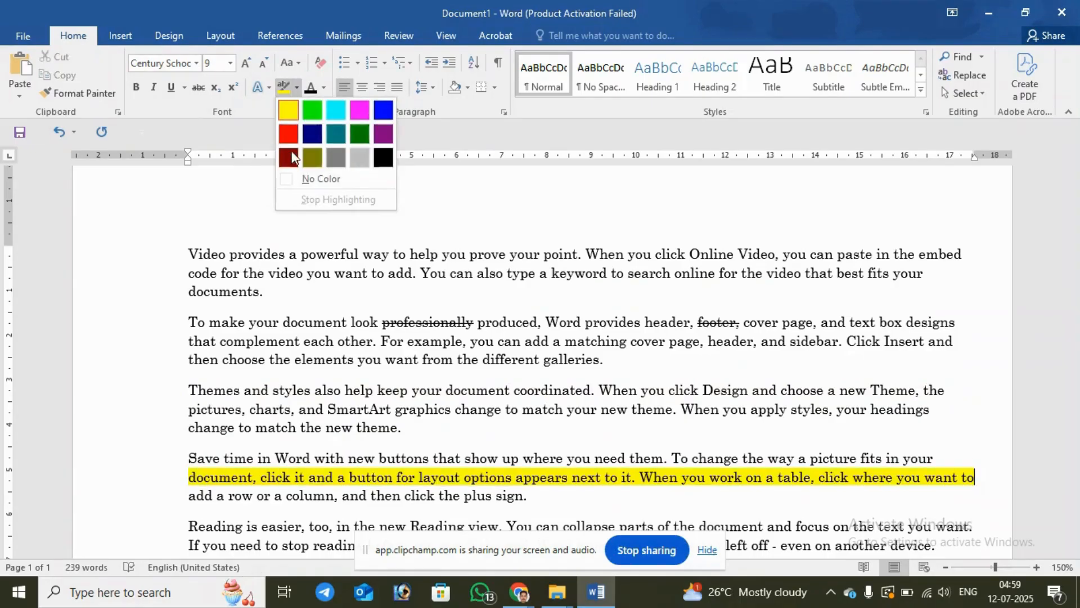
pyautogui.click(292, 178)
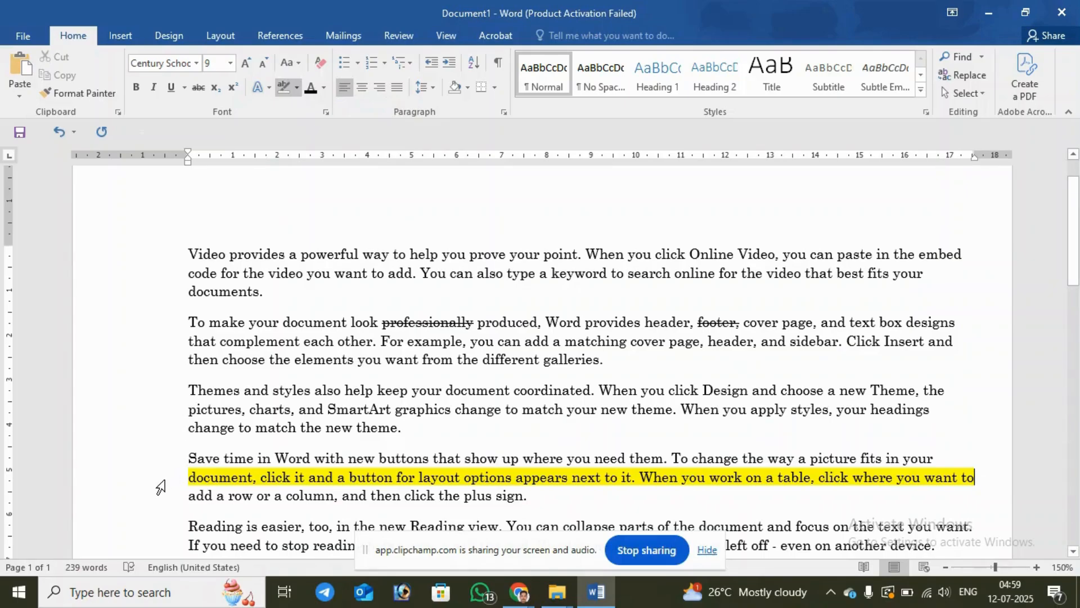
pyautogui.hotkey('ctrl', 'z')
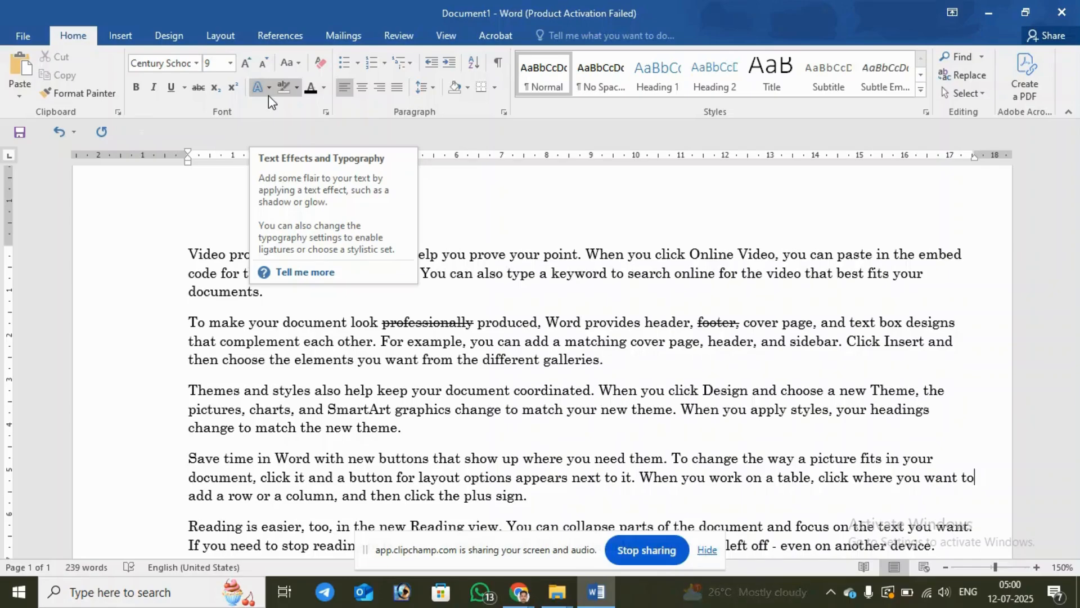
# Step: Select the whole document and apply the light blue outlined preset text effect in the second row of the gallery
pyautogui.click(177, 255)
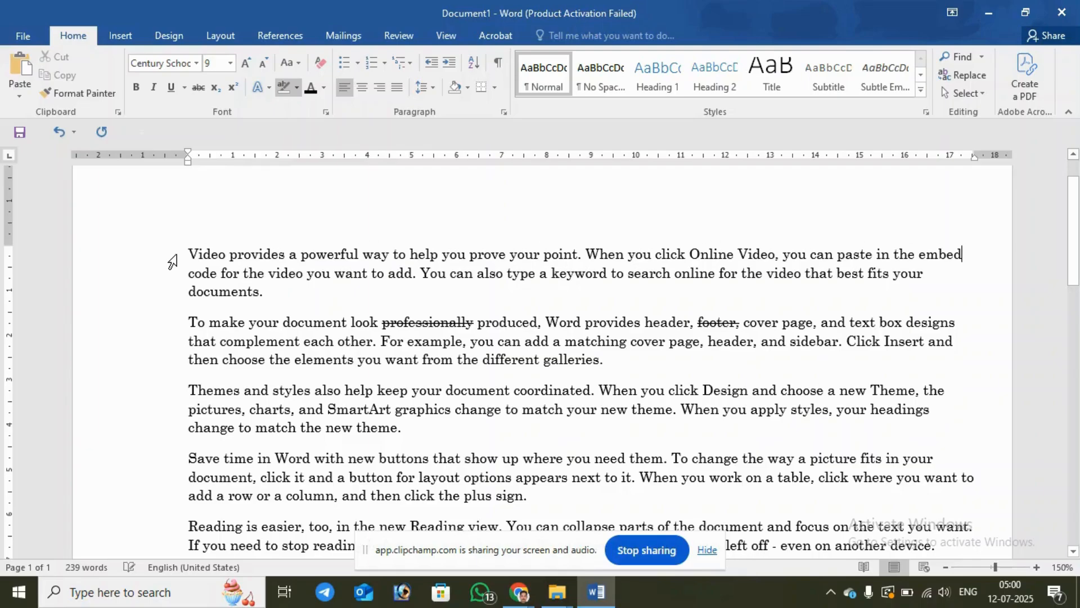
pyautogui.tripleClick(173, 262)
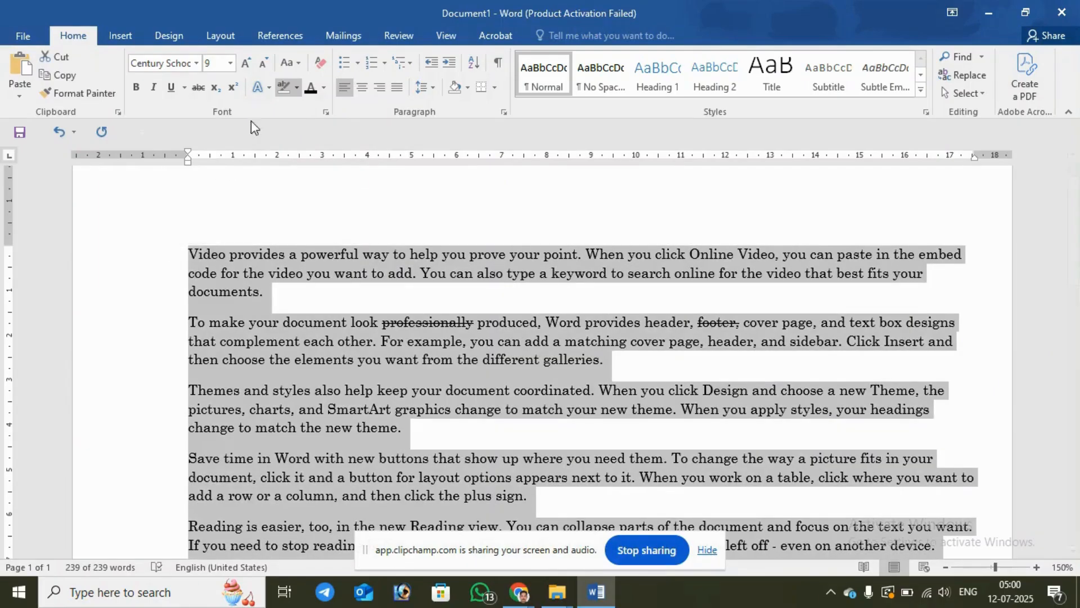
pyautogui.click(296, 88)
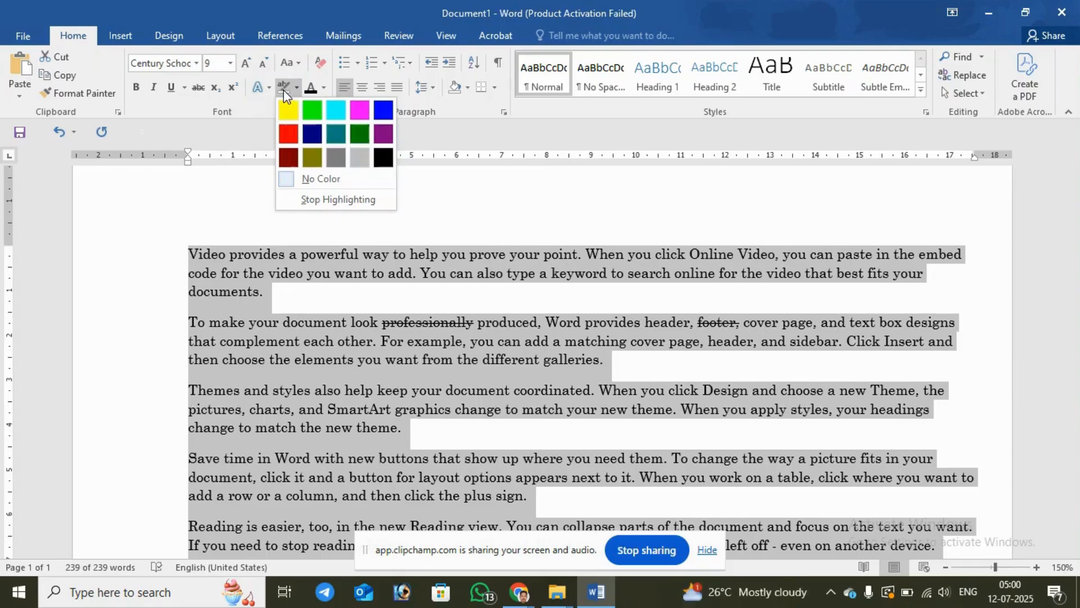
pyautogui.click(270, 90)
pyautogui.click(270, 90)
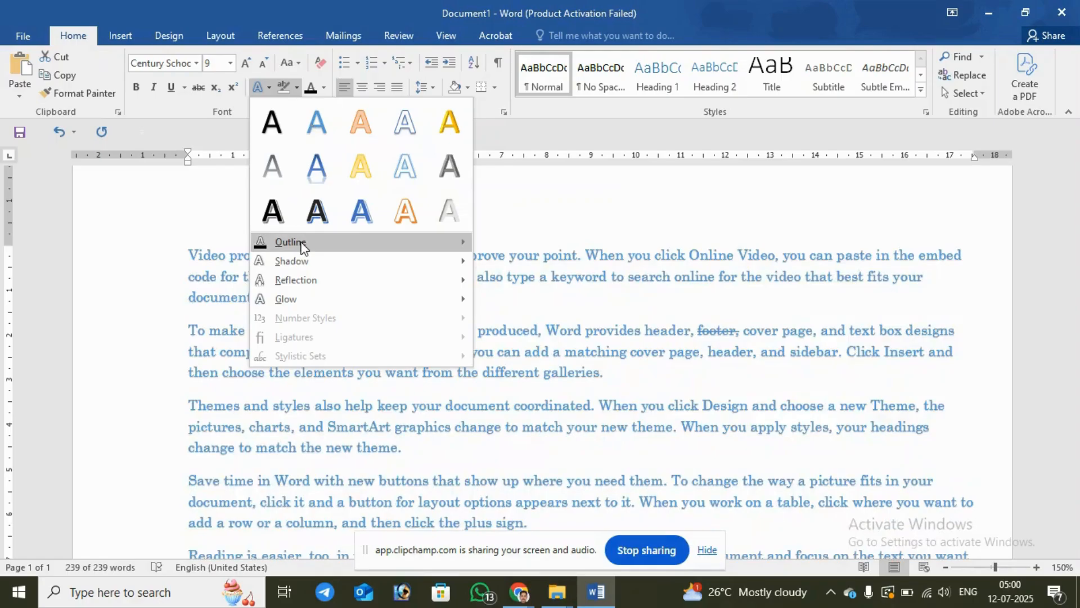
pyautogui.moveTo(302, 247)
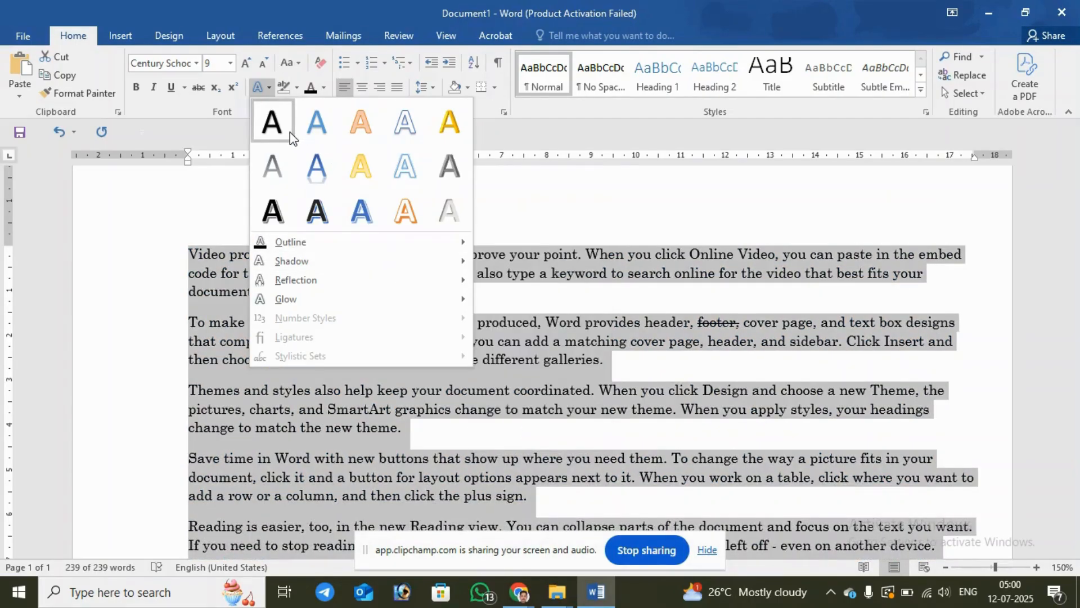
pyautogui.click(403, 169)
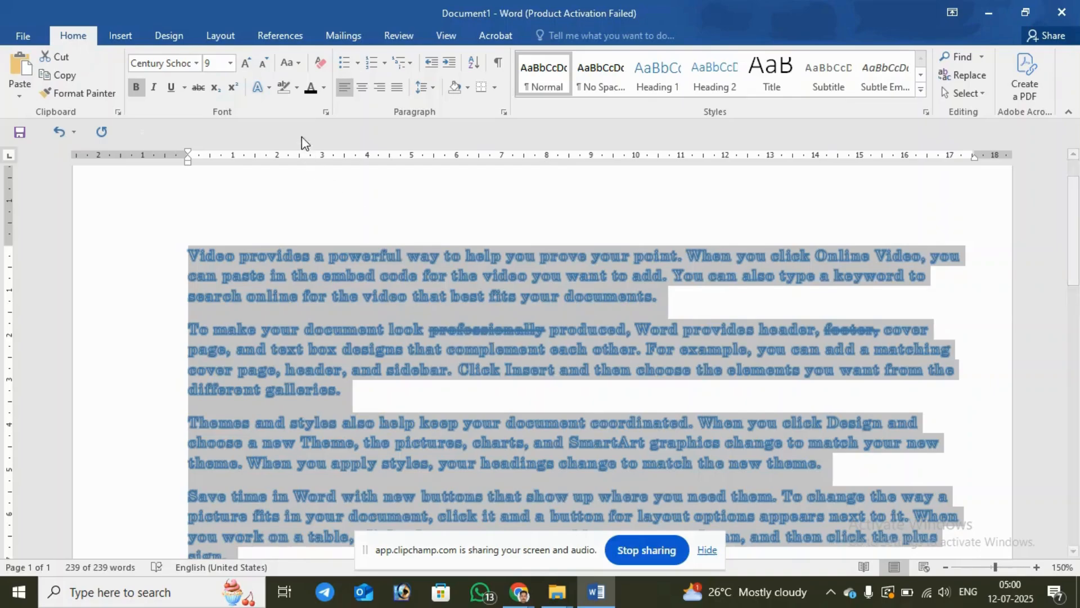
# Step: Set the text outline color of the selected text to standard green and add the first outer shadow
pyautogui.click(270, 89)
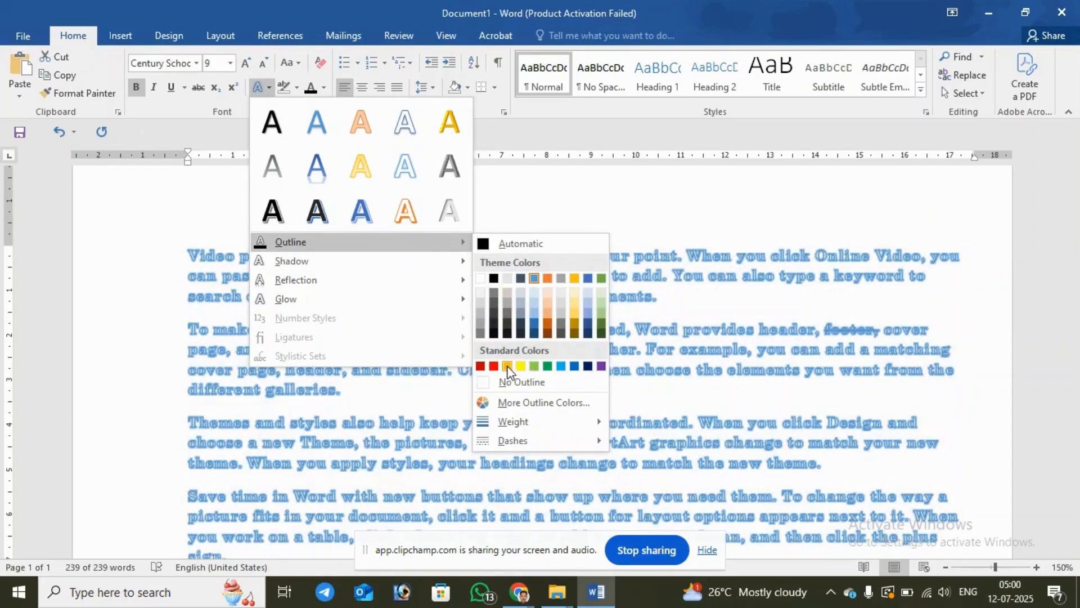
pyautogui.click(548, 366)
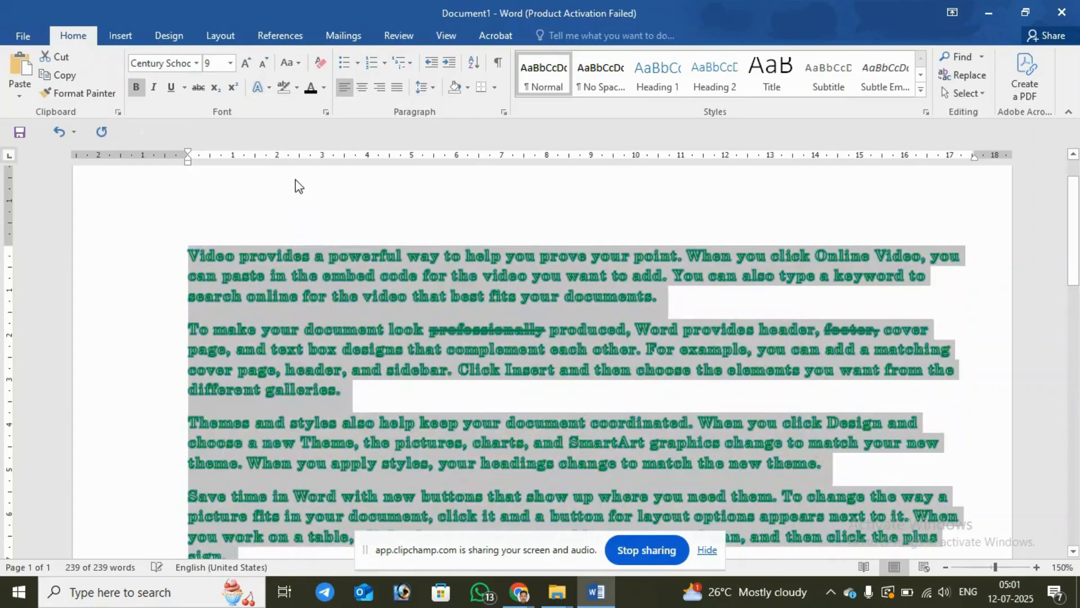
pyautogui.click(270, 88)
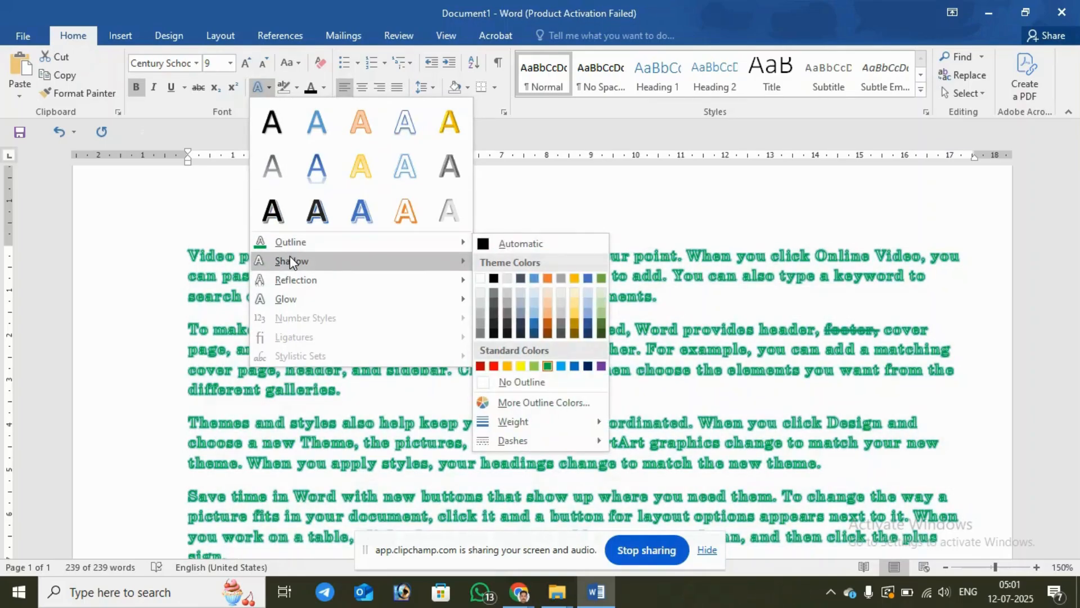
pyautogui.moveTo(291, 260)
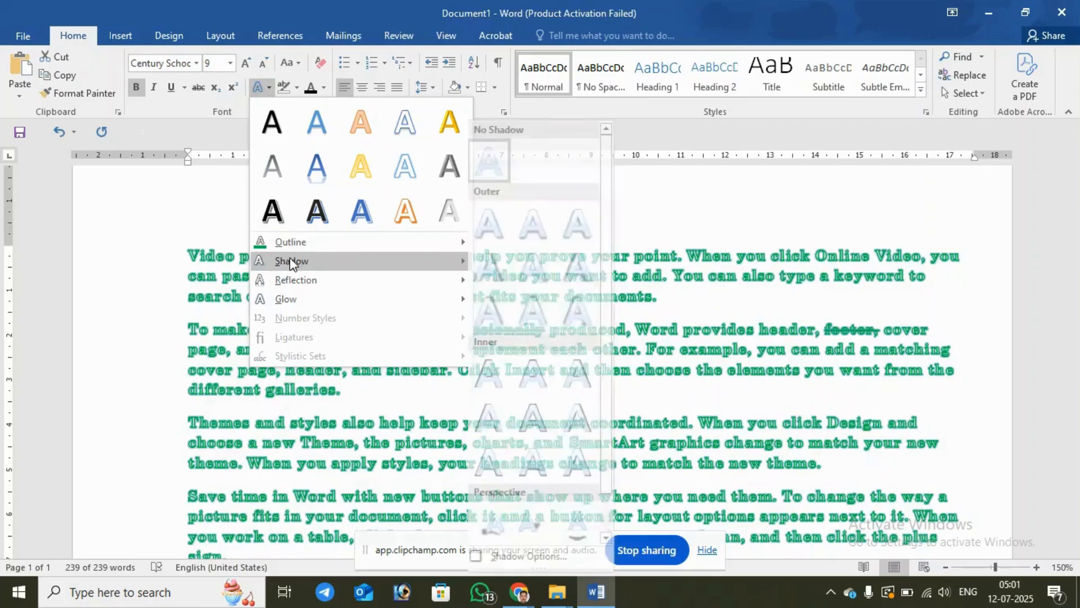
pyautogui.click(512, 227)
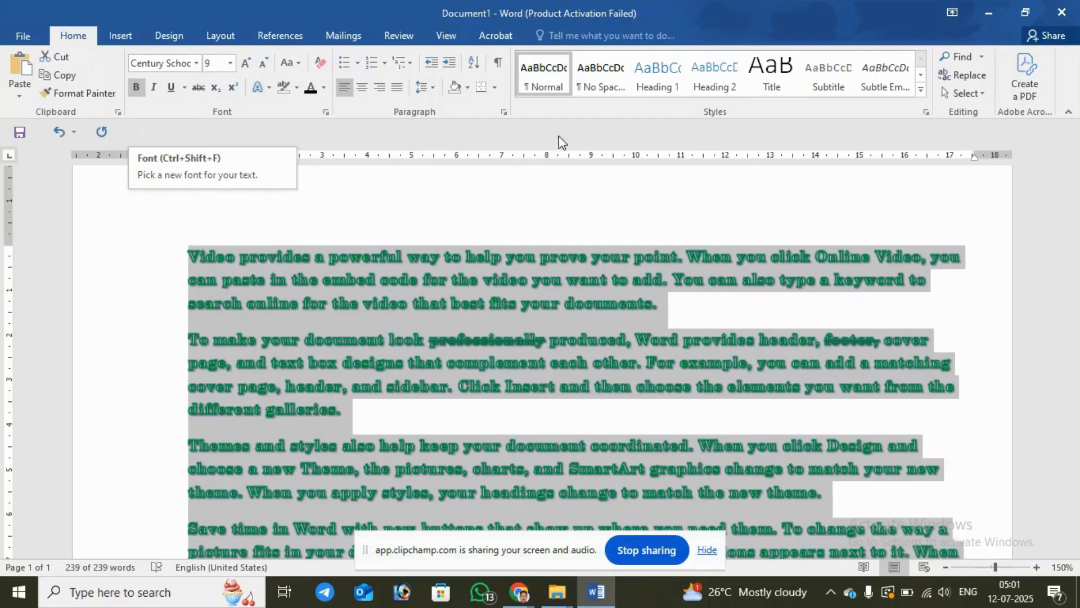
# Step: Reset all the selected text to the Normal style and deselect it
pyautogui.click(555, 83)
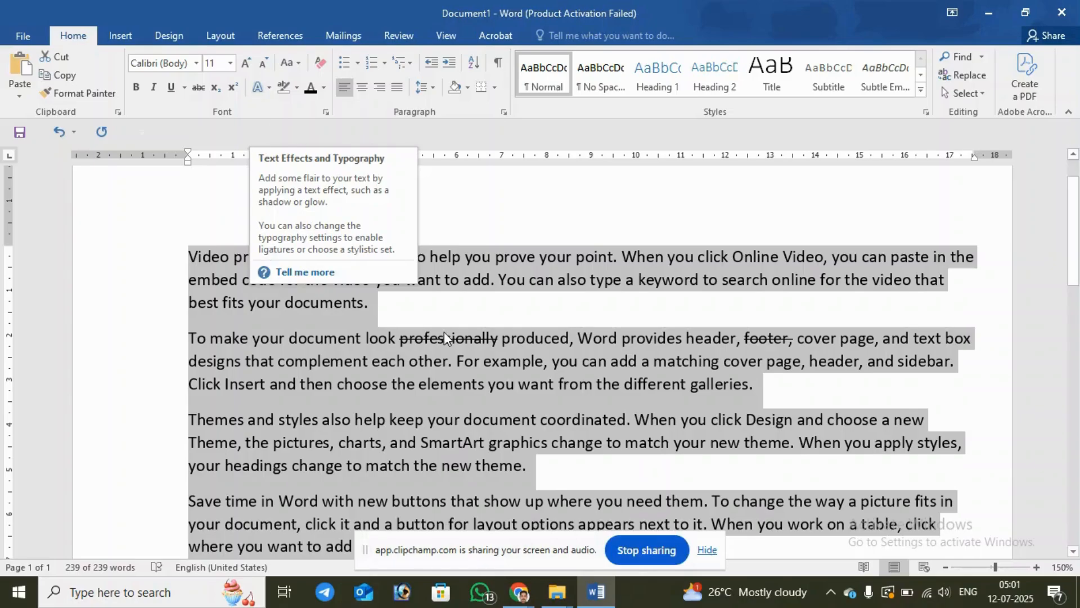
pyautogui.click(414, 307)
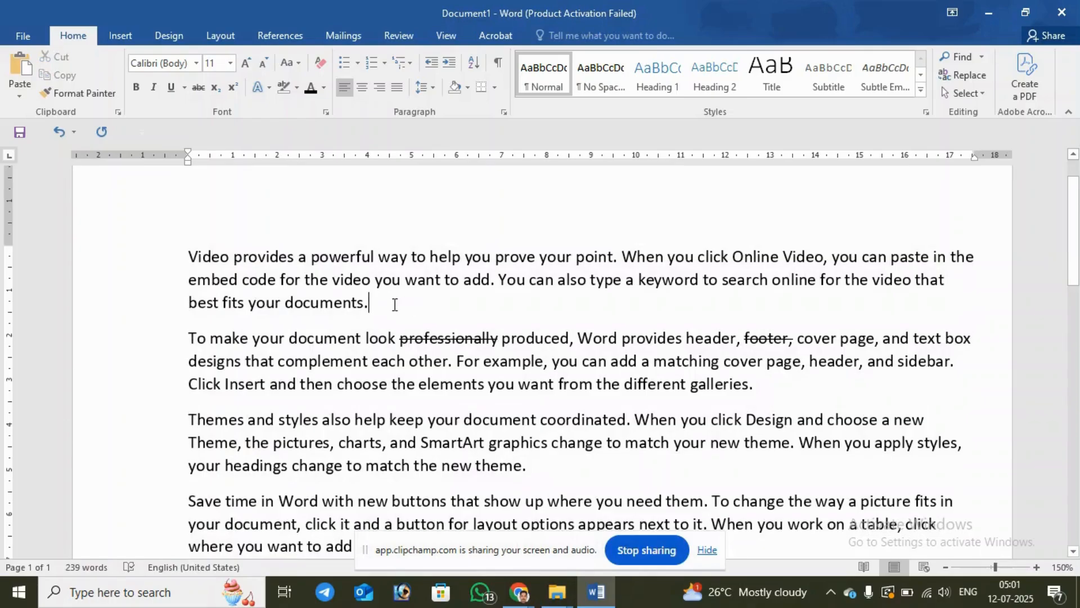
# Step: Enter the formula (a+b)2=a2+2ab+b2 on the empty line below the last paragraph
pyautogui.scroll(-4, 479, 301)
pyautogui.click(358, 397)
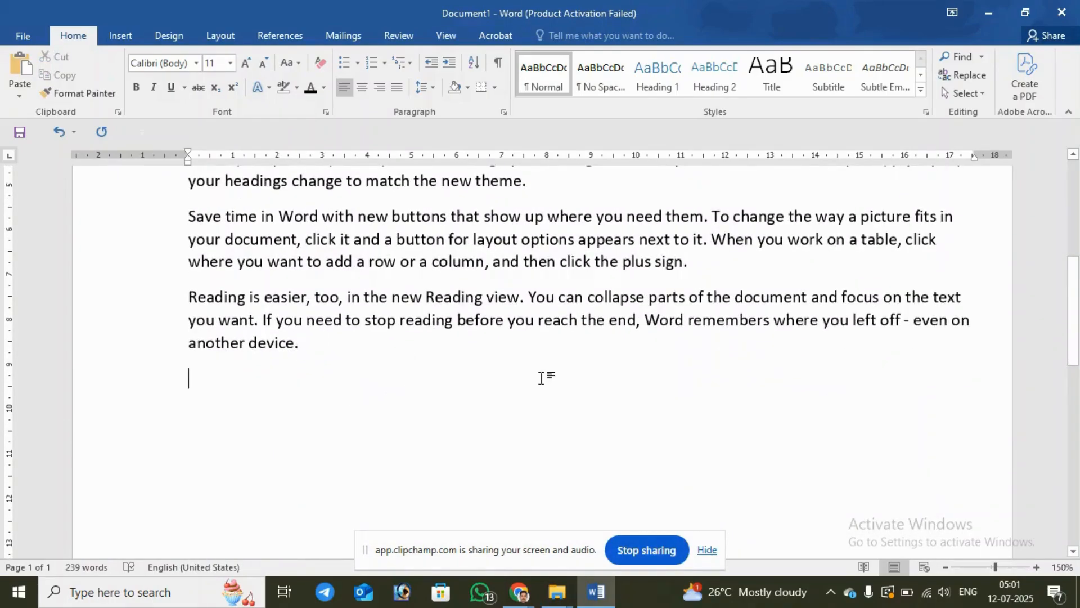
pyautogui.write('(a')
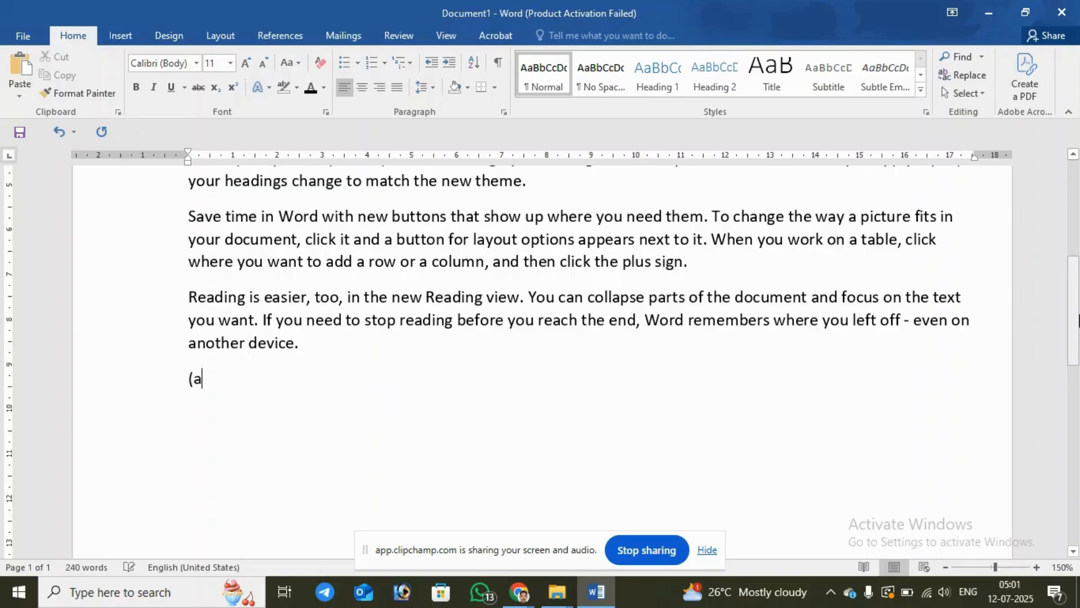
pyautogui.write('+b)2=a2+2ab+b')
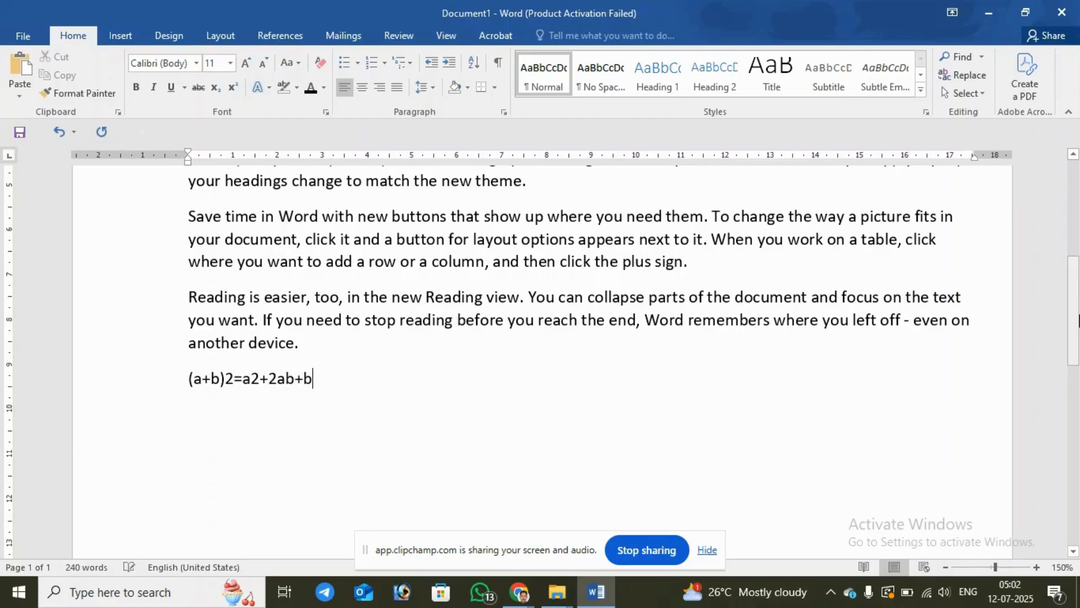
pyautogui.write('2')
# Step: Add the chemical formulas H20 and H2SO4 on separate lines below the algebra formula
pyautogui.press('Return')
pyautogui.write('H29')
pyautogui.press('BackSpace')
pyautogui.press('BackSpace')
pyautogui.press('BackSpace')
pyautogui.write('H20')
pyautogui.press('Return')
pyautogui.write('H2S')
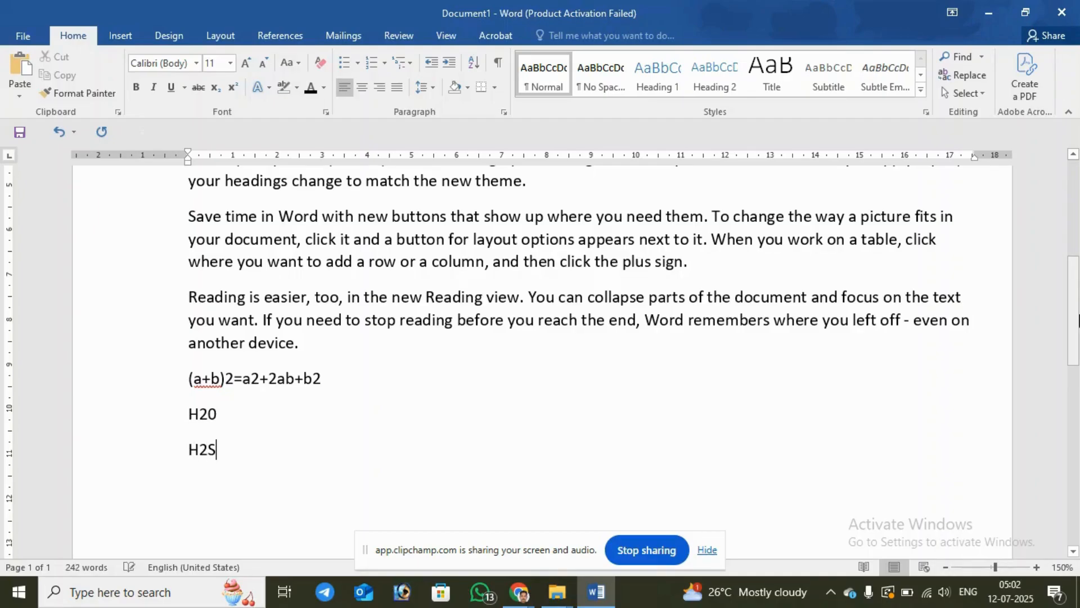
pyautogui.write('O4')
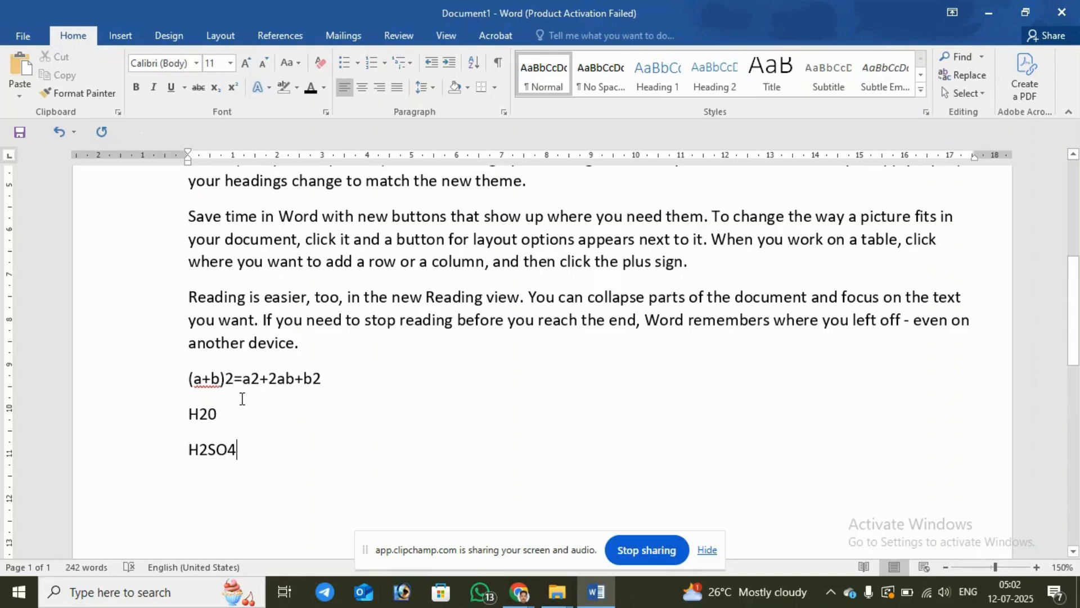
# Step: Superscript the exponent 2 after (a+b), after a, and after the last b in the algebra formula
pyautogui.moveTo(225, 378); pyautogui.dragTo(236, 388)
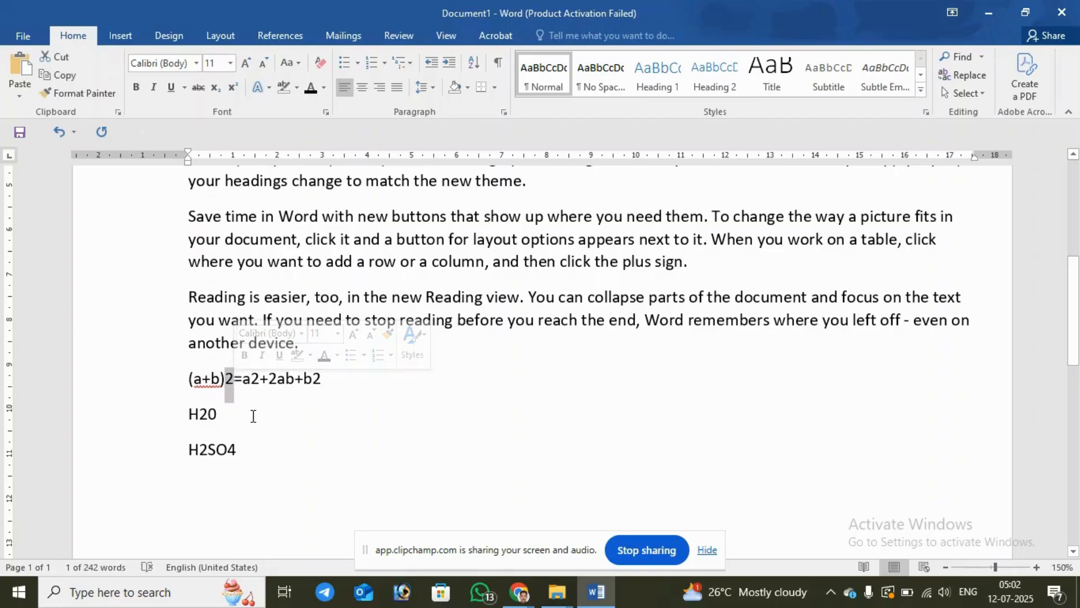
pyautogui.click(233, 88)
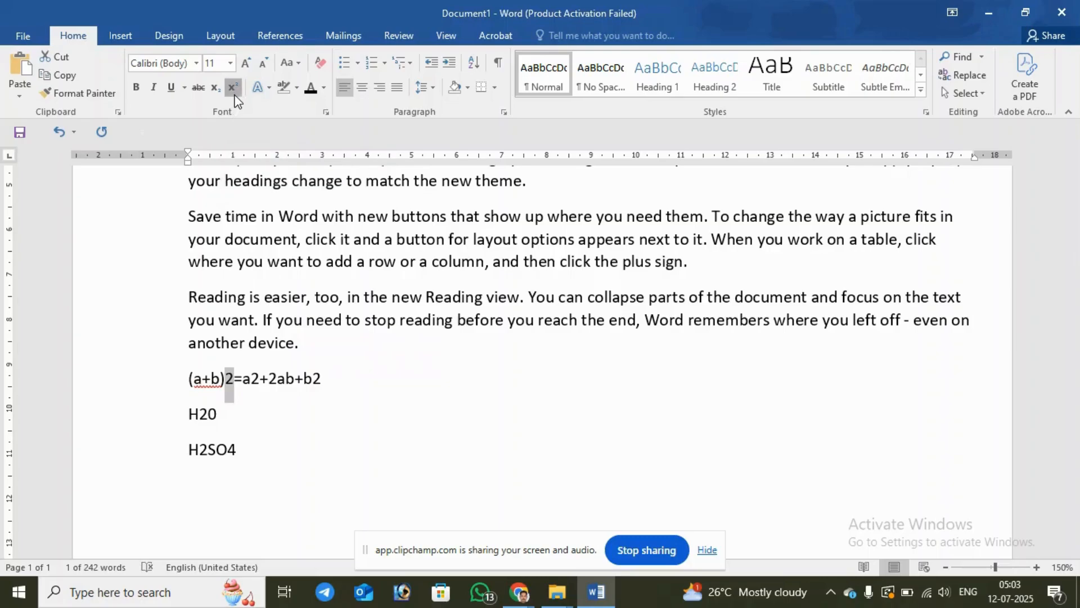
pyautogui.click(281, 435)
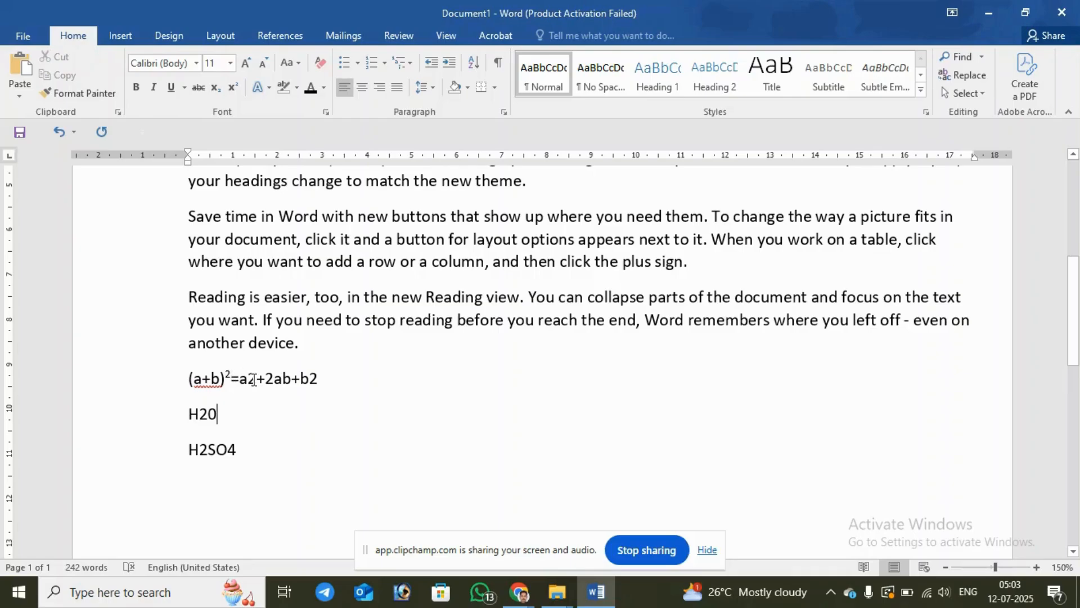
pyautogui.moveTo(257, 380); pyautogui.dragTo(251, 379)
pyautogui.click(233, 90)
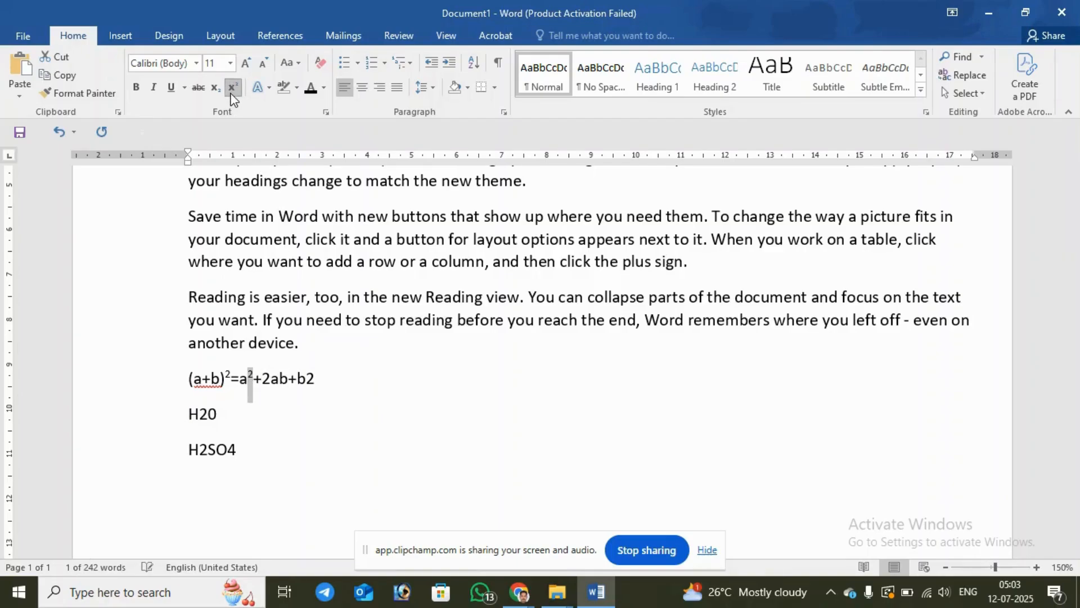
pyautogui.moveTo(307, 380); pyautogui.dragTo(317, 383)
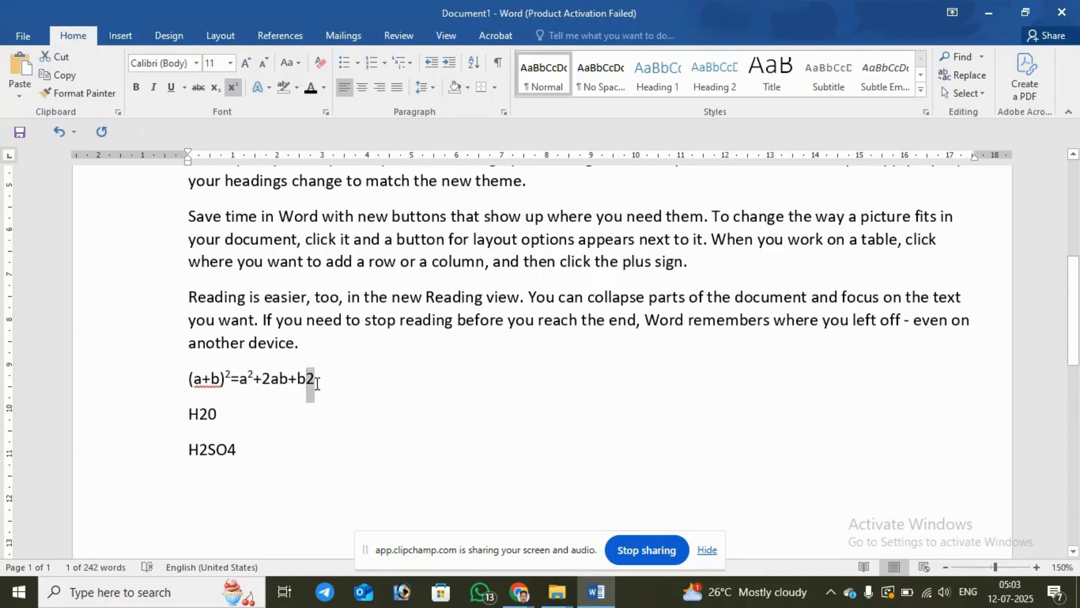
pyautogui.click(228, 90)
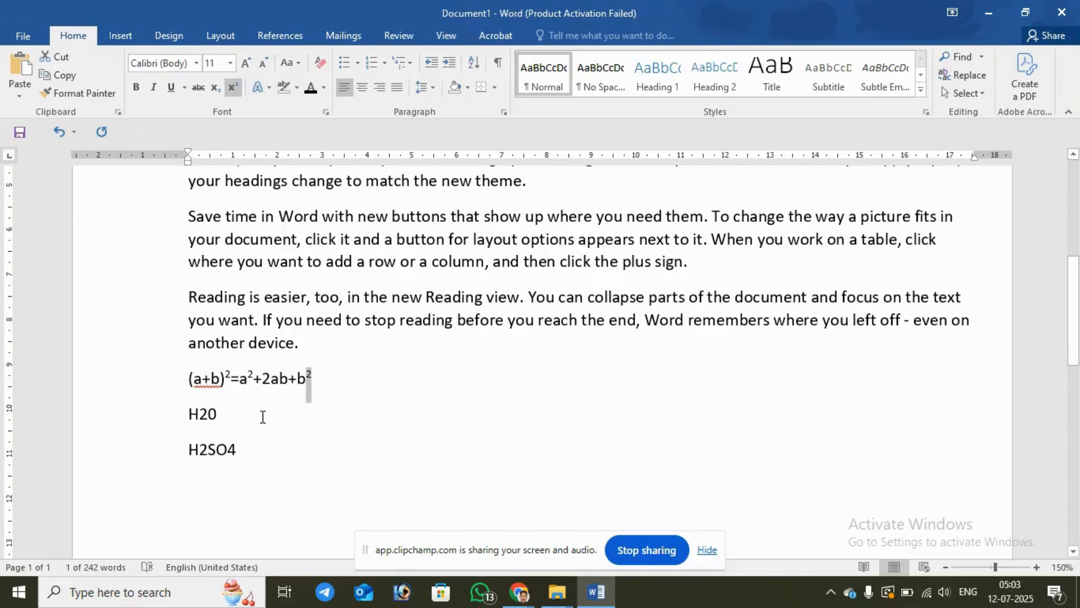
# Step: Subscript the 2 in H20 and both the 2 and the 4 in H2SO4
pyautogui.moveTo(203, 418); pyautogui.dragTo(209, 419)
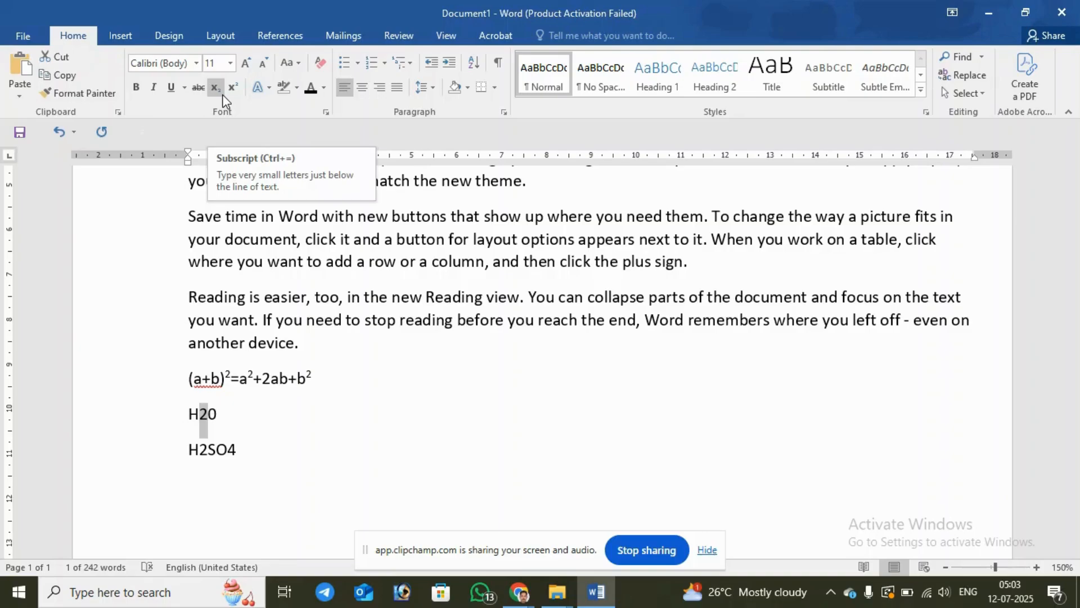
pyautogui.click(222, 97)
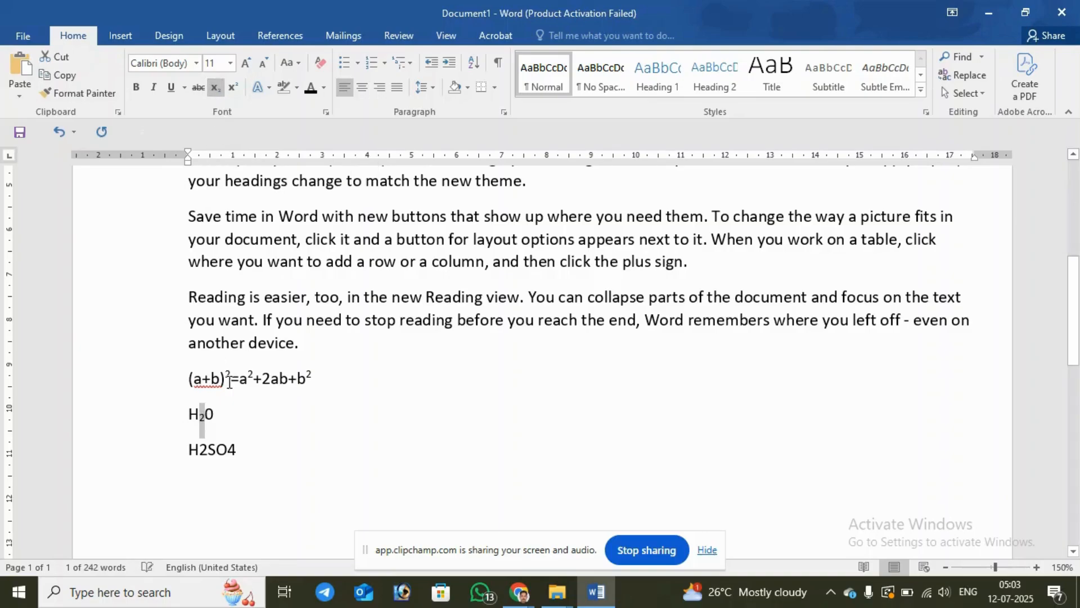
pyautogui.click(258, 442)
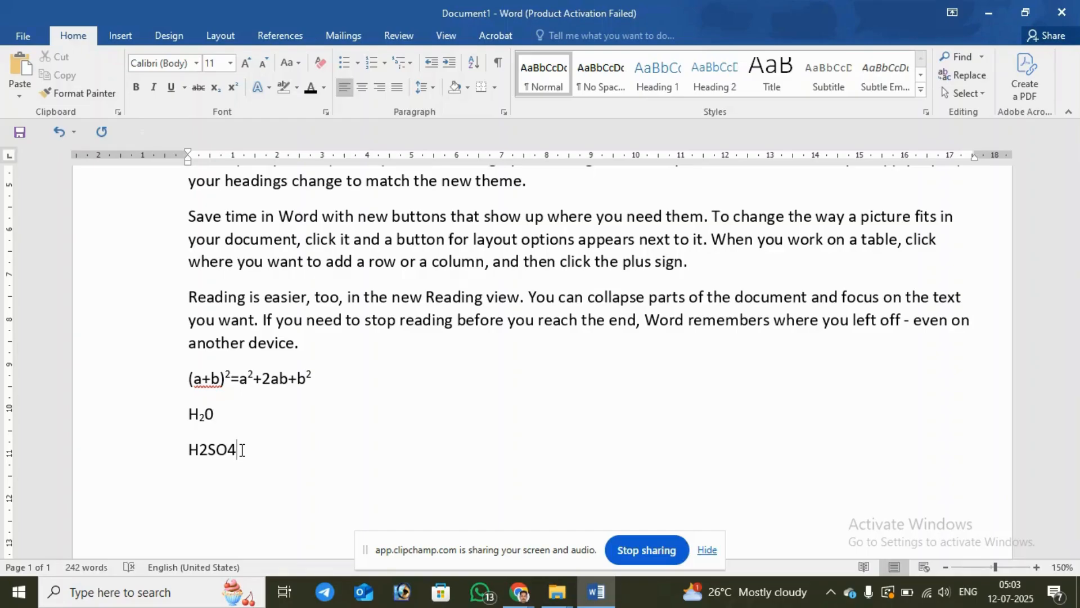
pyautogui.click(201, 450)
pyautogui.moveTo(202, 450); pyautogui.dragTo(208, 451)
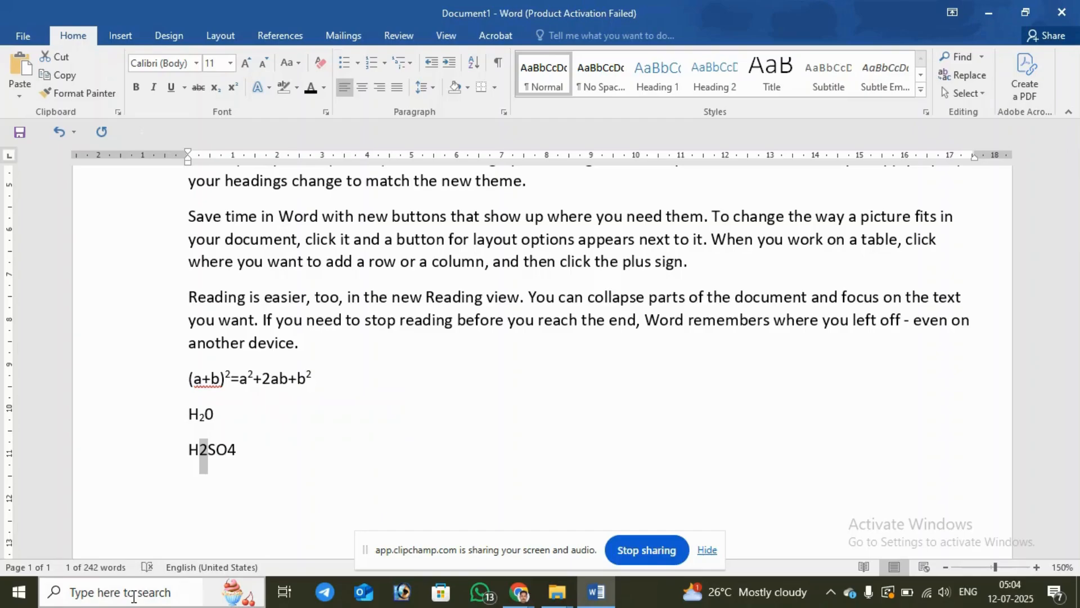
pyautogui.moveTo(228, 450); pyautogui.dragTo(236, 451)
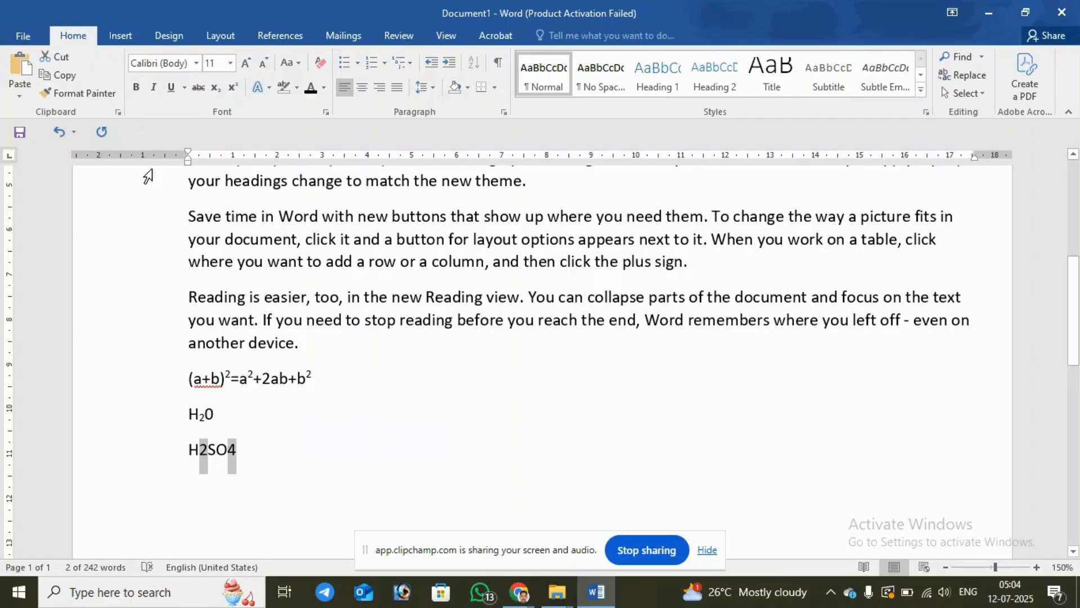
pyautogui.click(216, 95)
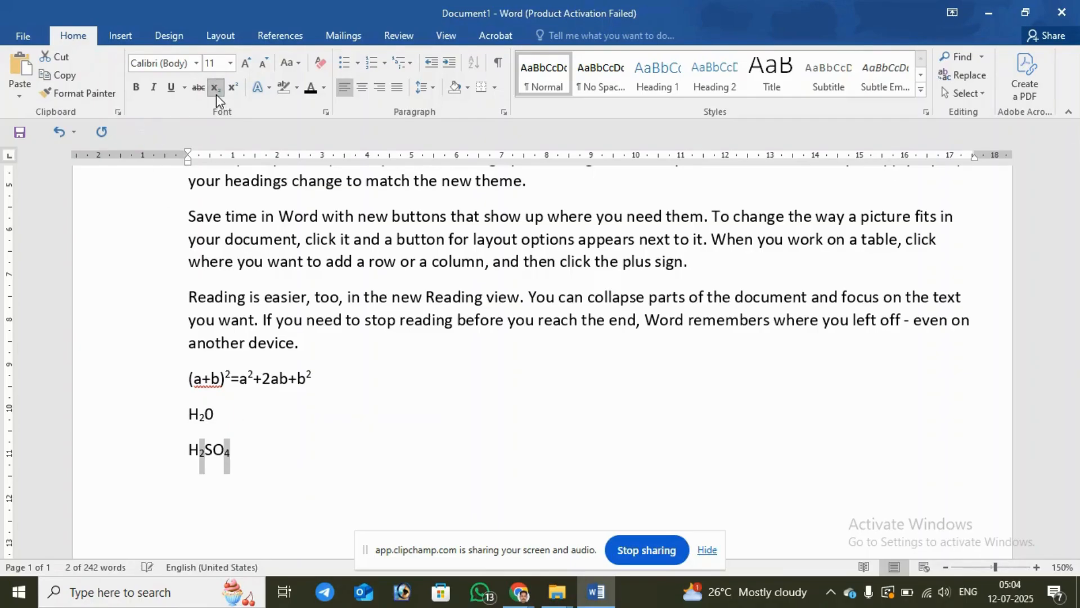
pyautogui.click(365, 477)
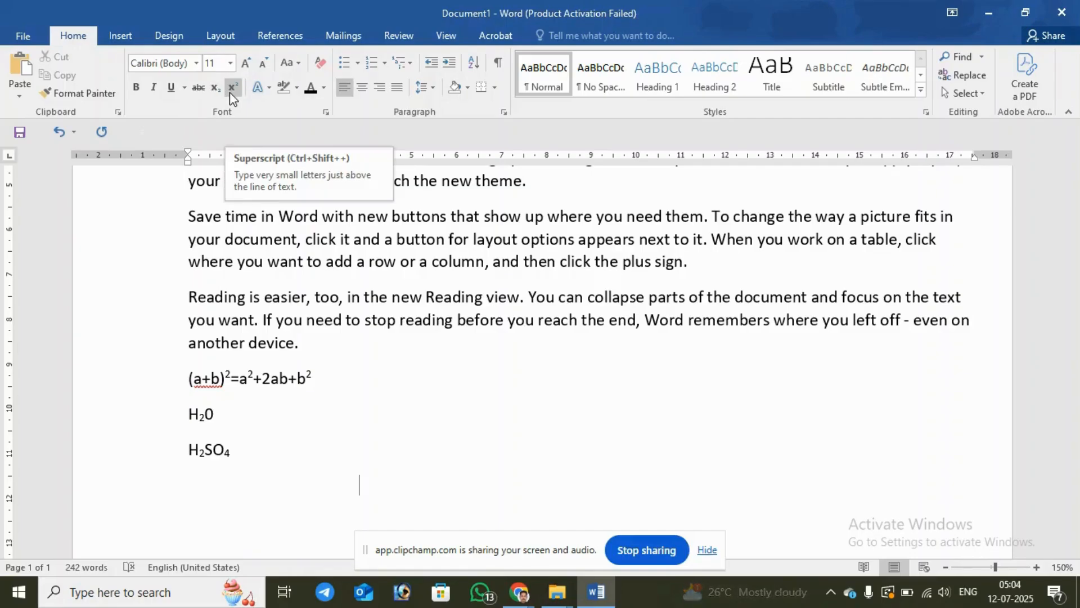
# Step: Make "powerful way to help", "Word provides header,", "charts, and SmartArt graphics" and "change the way a picture" bold, italic and standard red together
pyautogui.scroll(5, 437, 407)
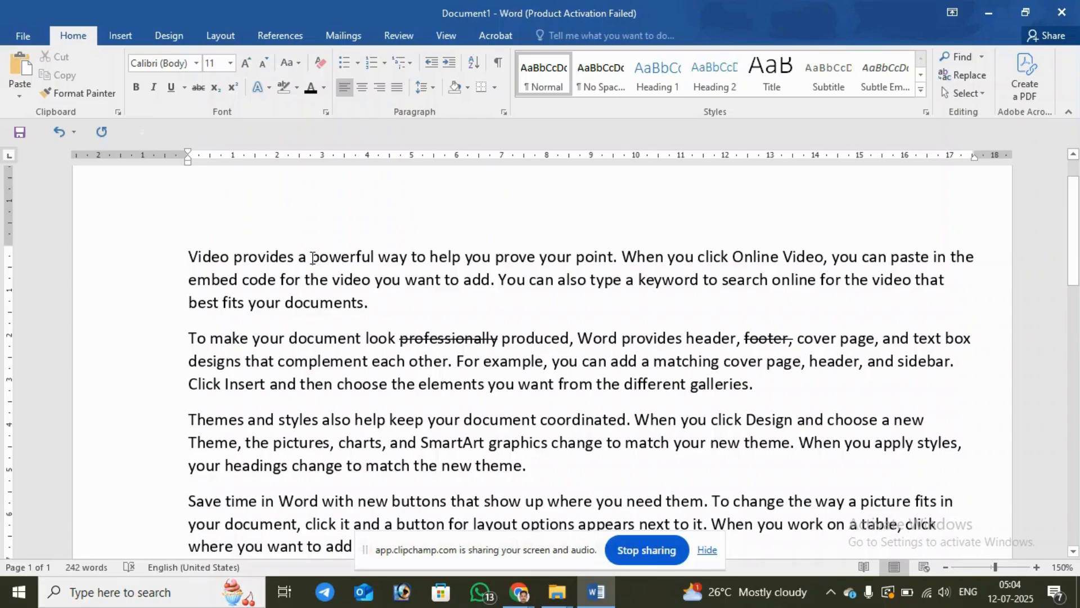
pyautogui.moveTo(311, 258); pyautogui.dragTo(451, 259)
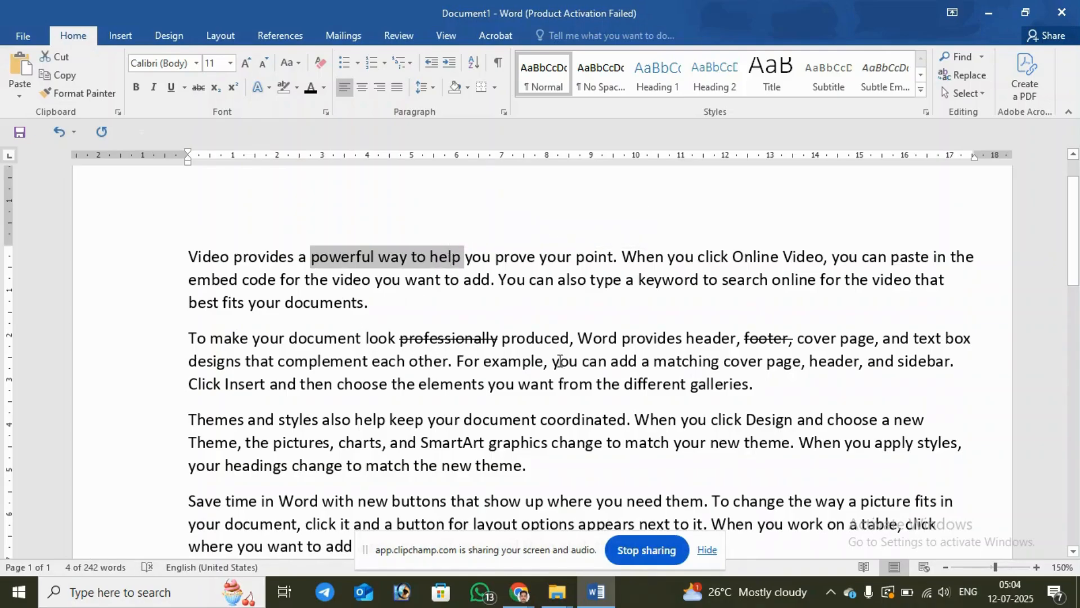
pyautogui.moveTo(577, 338); pyautogui.dragTo(744, 339)
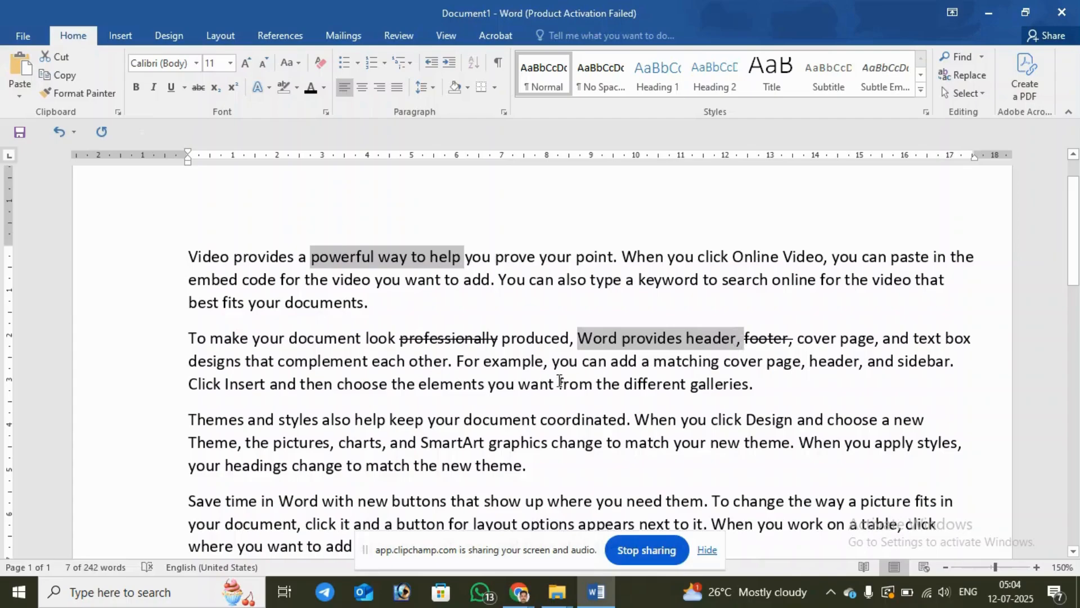
pyautogui.moveTo(352, 446); pyautogui.dragTo(512, 448)
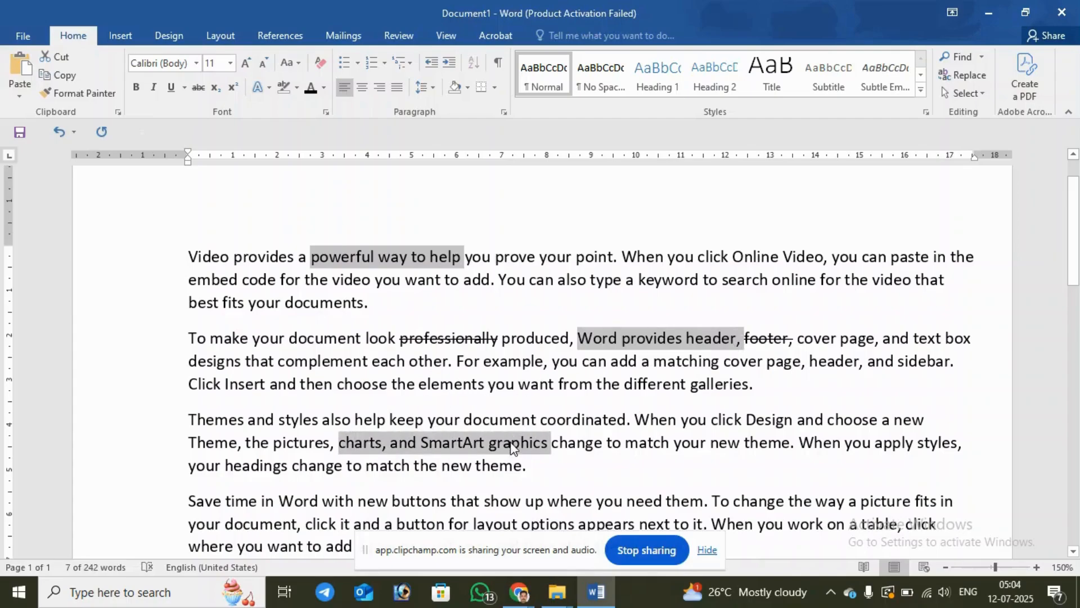
pyautogui.moveTo(745, 500); pyautogui.dragTo(888, 499)
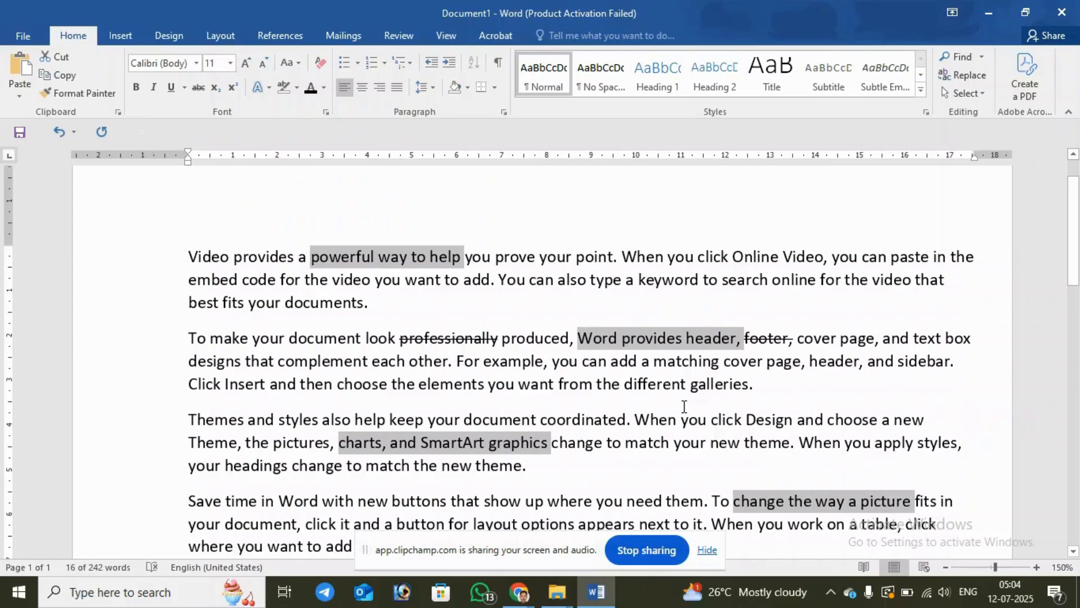
pyautogui.click(135, 87)
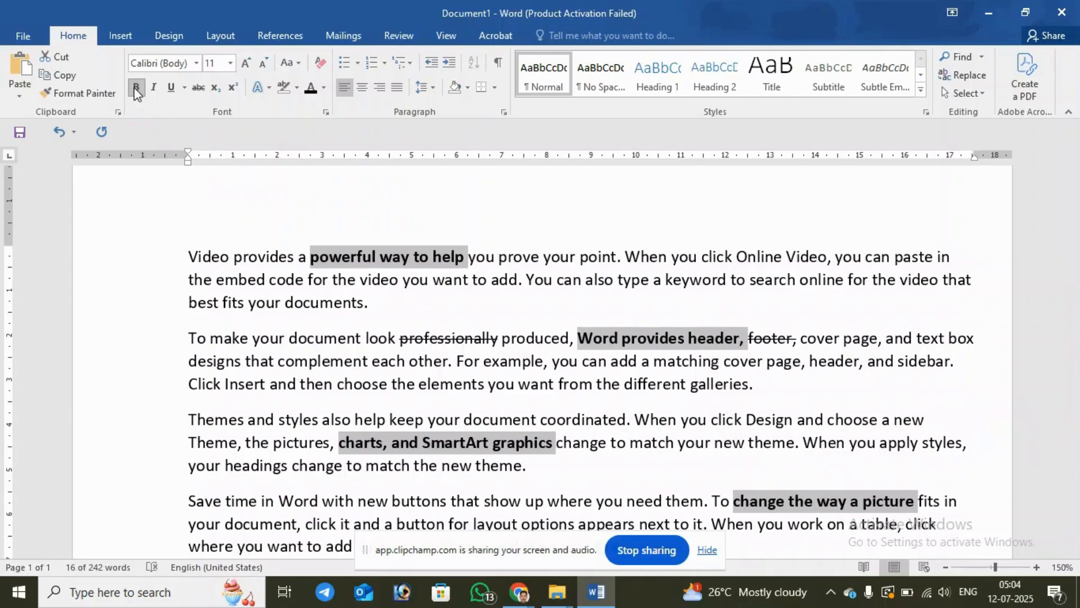
pyautogui.click(155, 87)
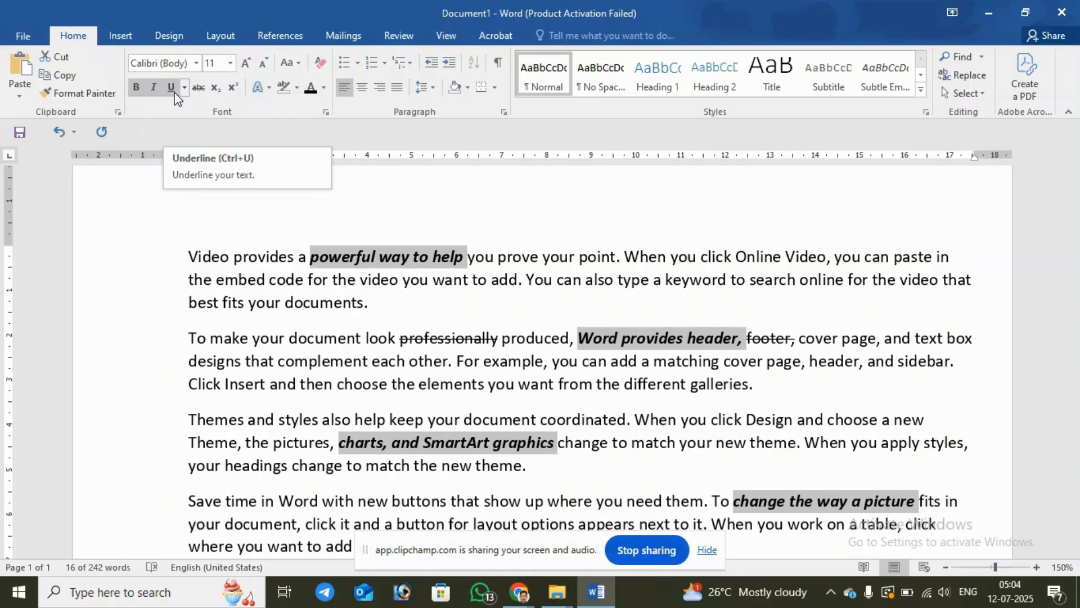
pyautogui.click(324, 87)
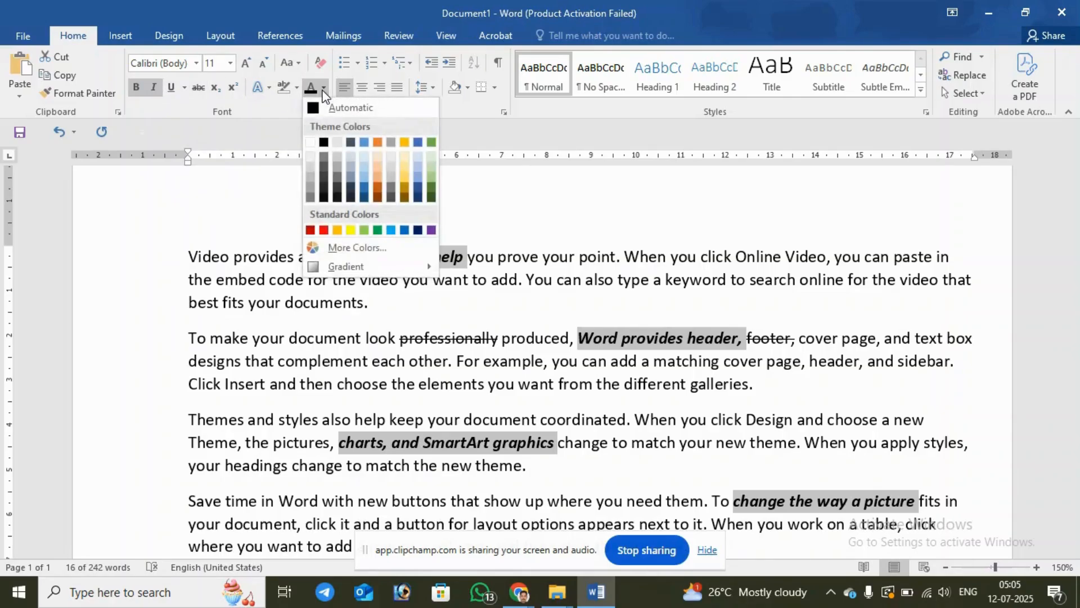
pyautogui.click(324, 230)
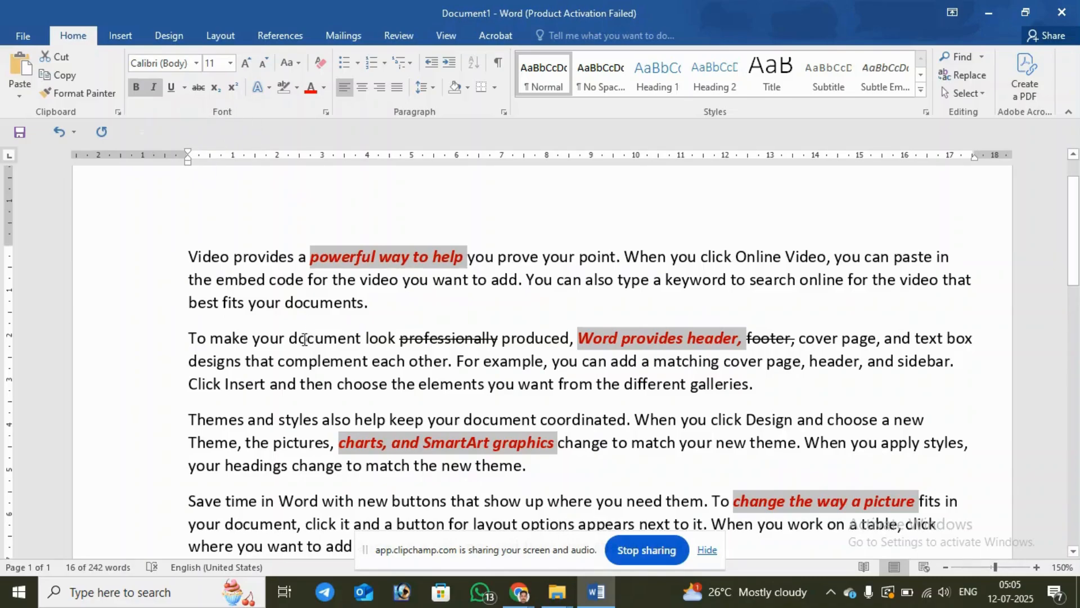
# Step: Set the first paragraph's text, up to its final period, to Century Schoolbook at size 16
pyautogui.tripleClick(192, 256)
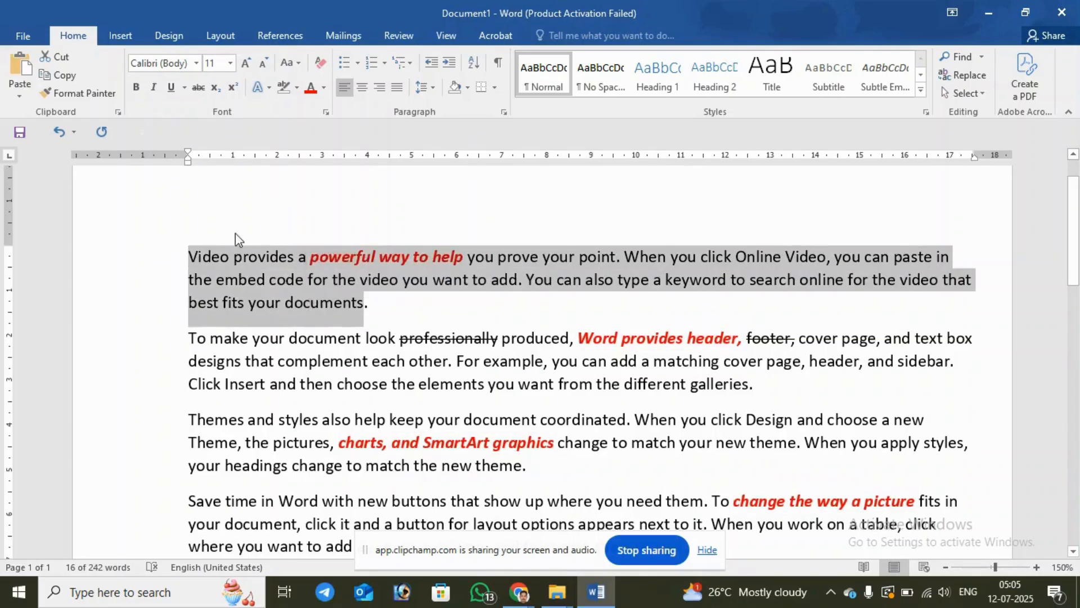
pyautogui.click(195, 62)
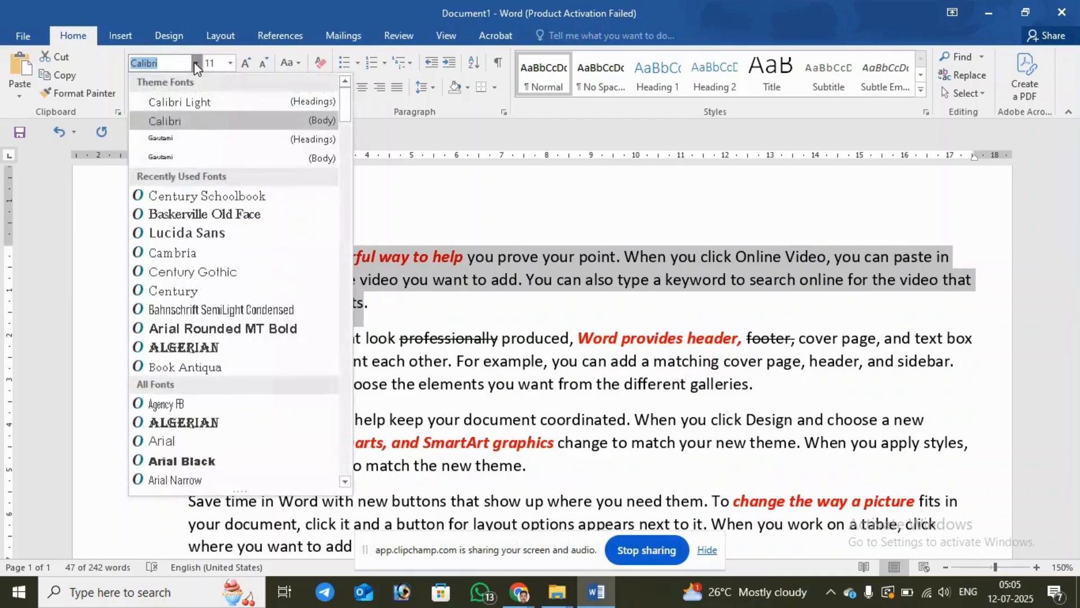
pyautogui.click(160, 195)
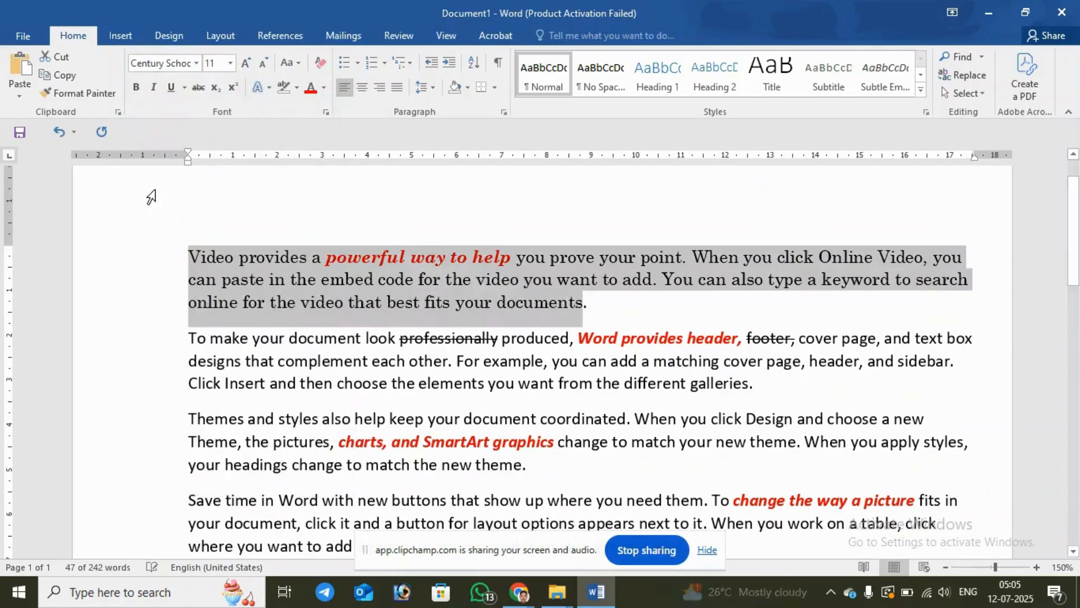
pyautogui.click(246, 62)
pyautogui.click(246, 62)
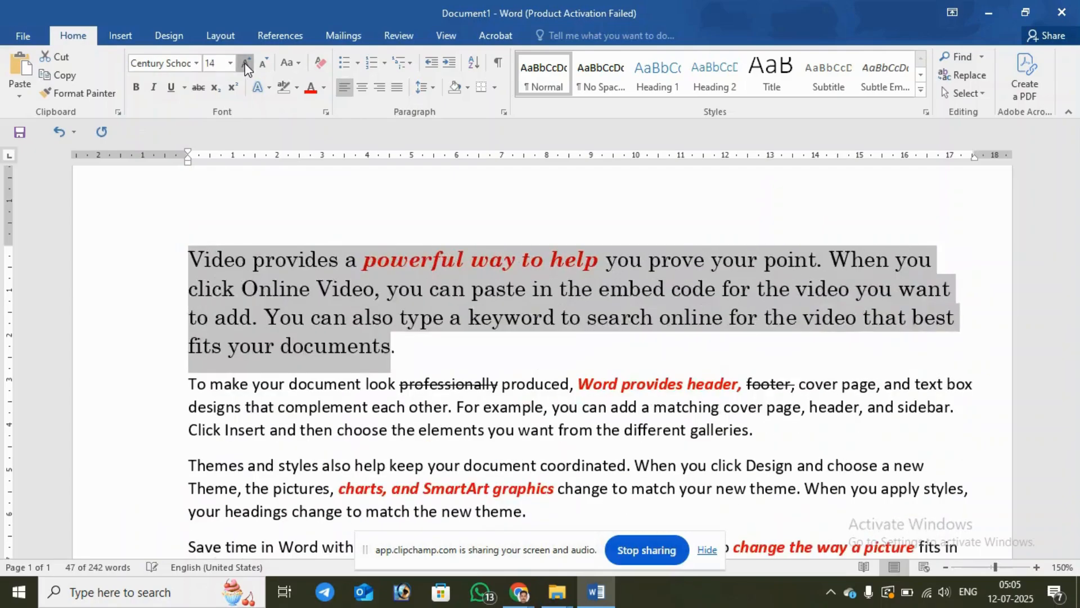
pyautogui.click(246, 62)
# Step: Make the selected first-paragraph text bold, italic, dash-underlined and red, and deselect it
pyautogui.click(135, 86)
pyautogui.click(152, 88)
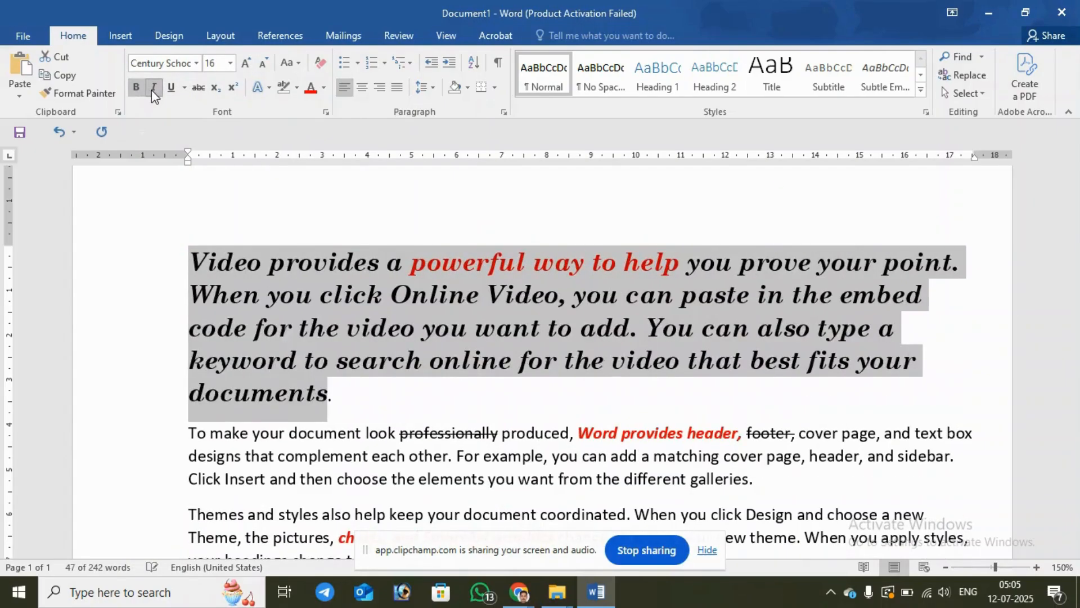
pyautogui.click(172, 88)
pyautogui.click(312, 87)
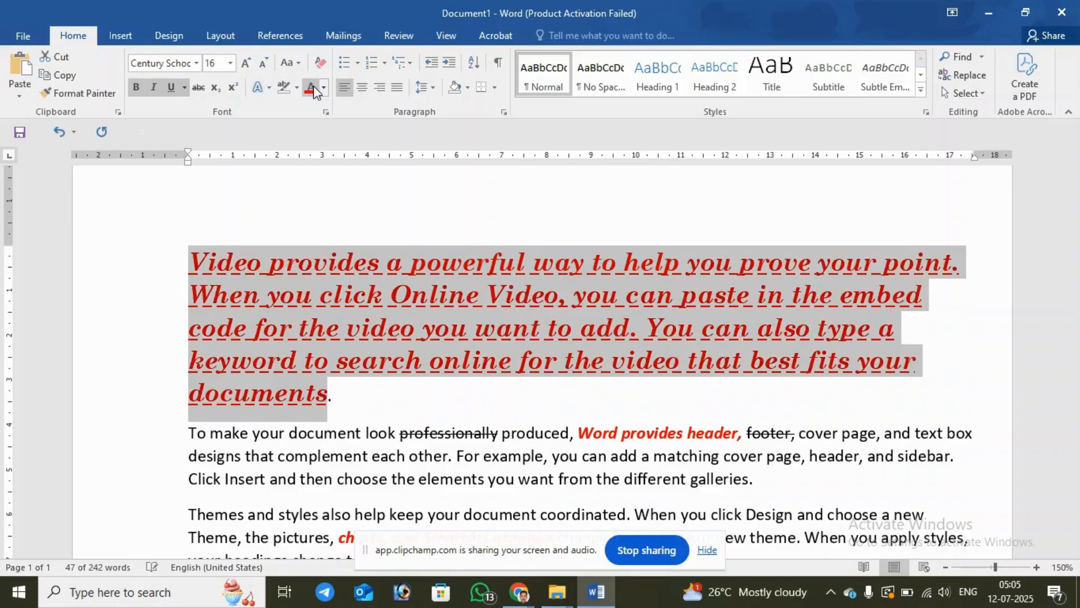
pyautogui.click(402, 409)
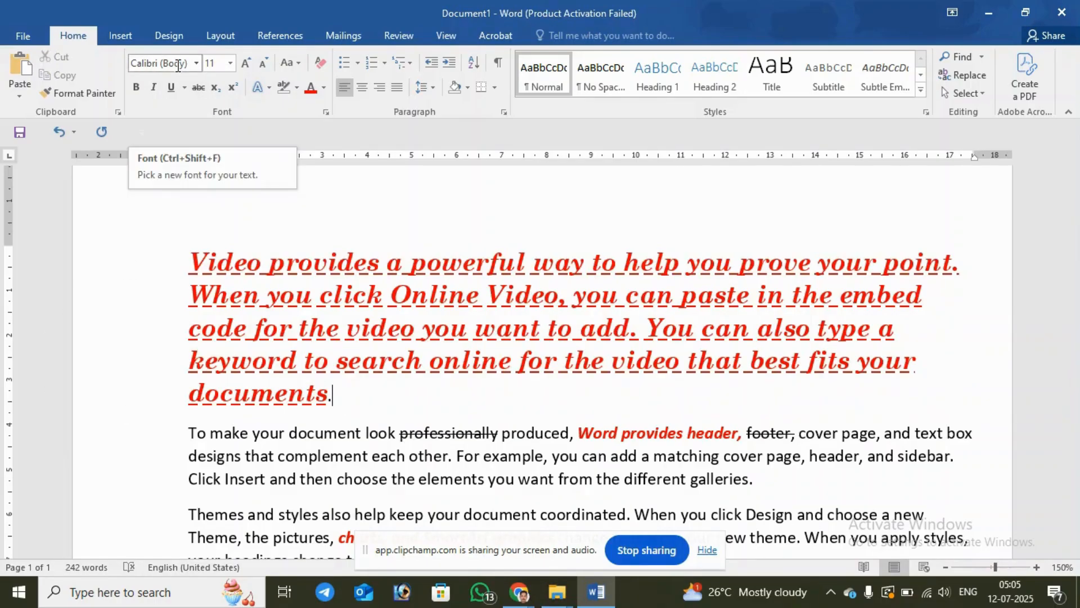
pyautogui.moveTo(192, 262); pyautogui.dragTo(366, 393)
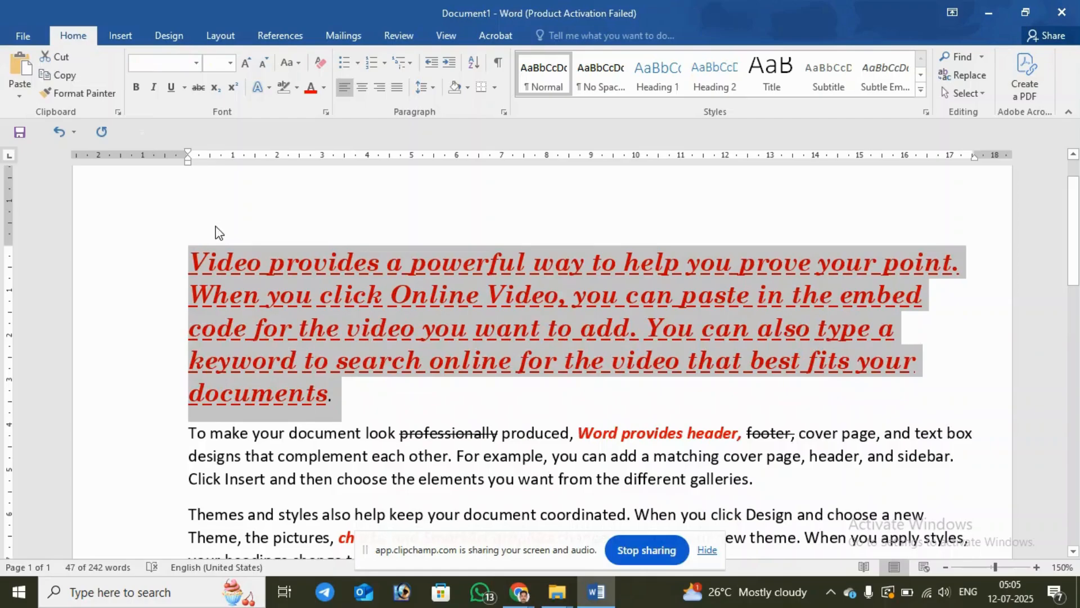
pyautogui.click(197, 63)
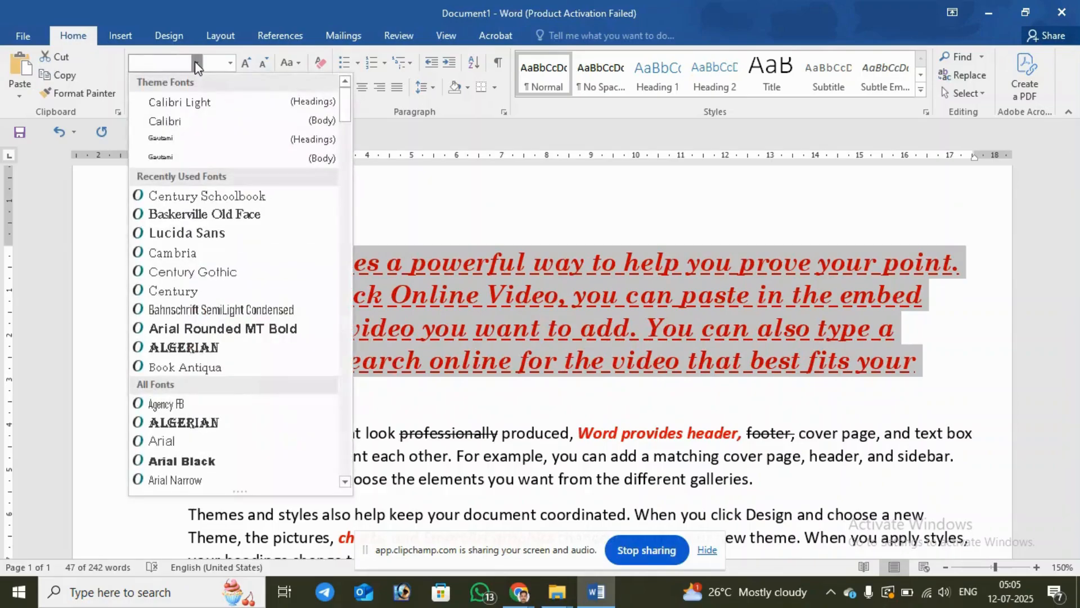
pyautogui.click(197, 64)
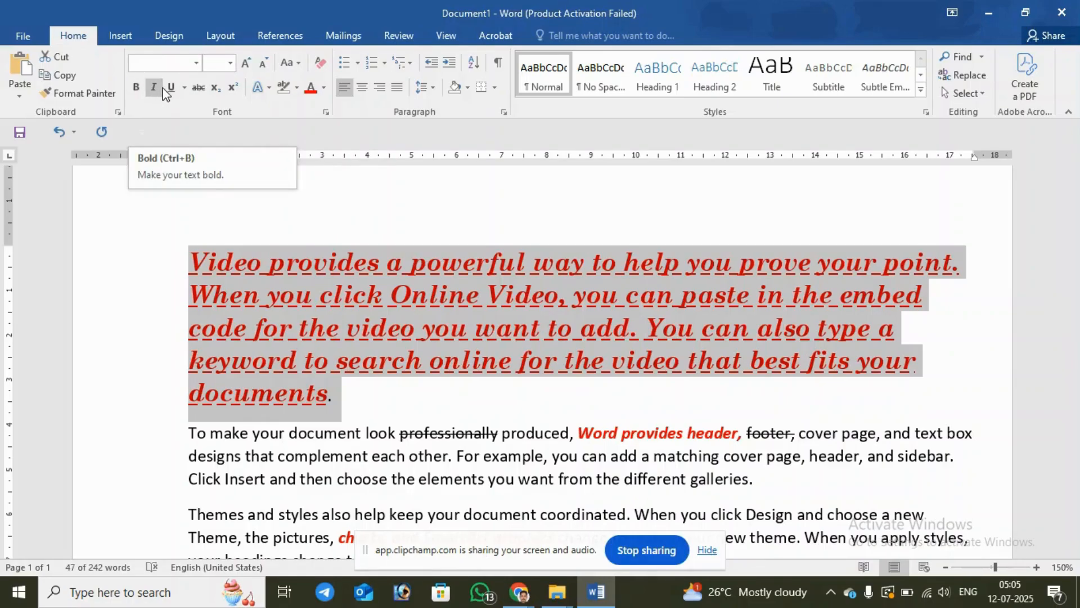
pyautogui.click(325, 90)
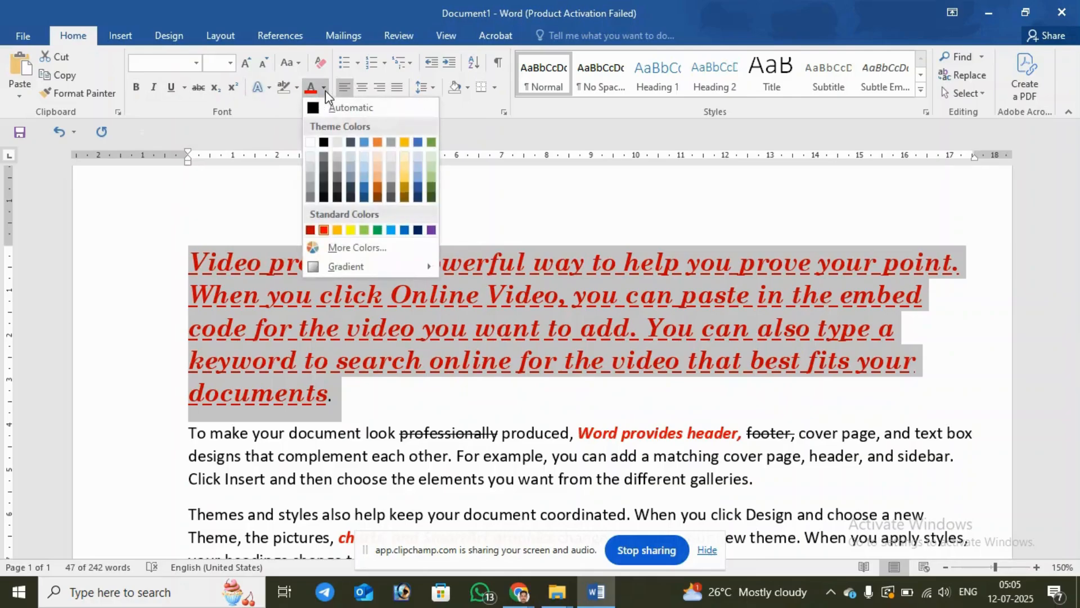
pyautogui.click(213, 294)
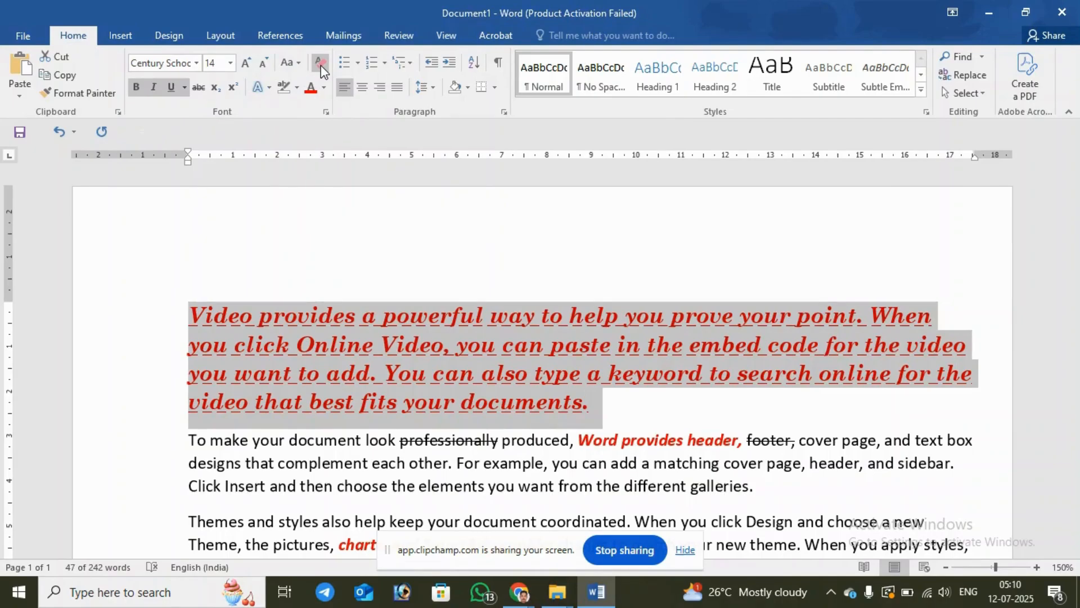
# Step: Clear all formatting from the selected first paragraph and deselect it
pyautogui.click(321, 65)
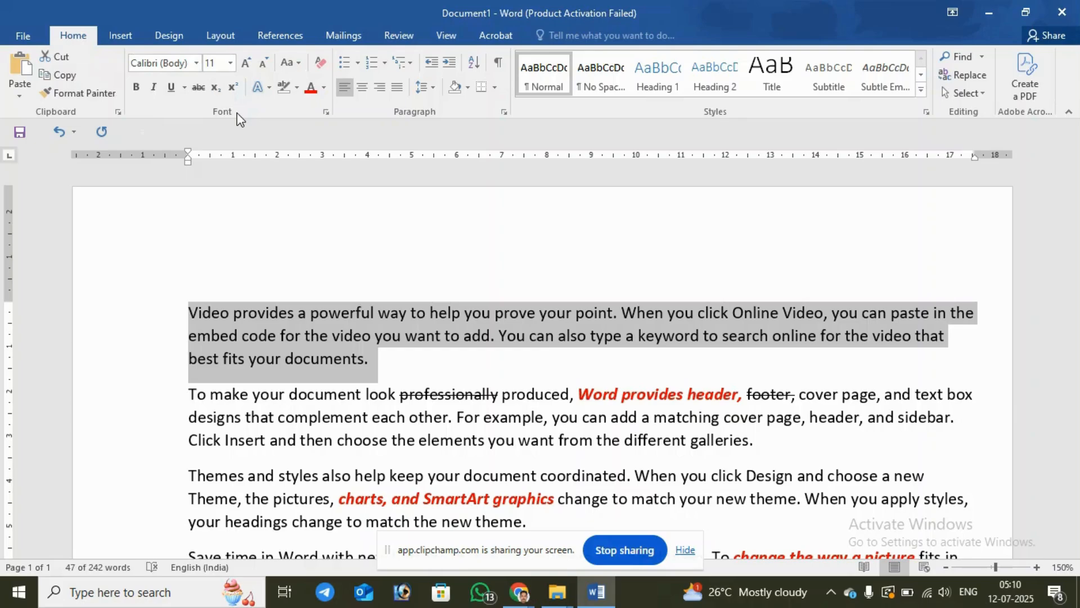
pyautogui.click(430, 360)
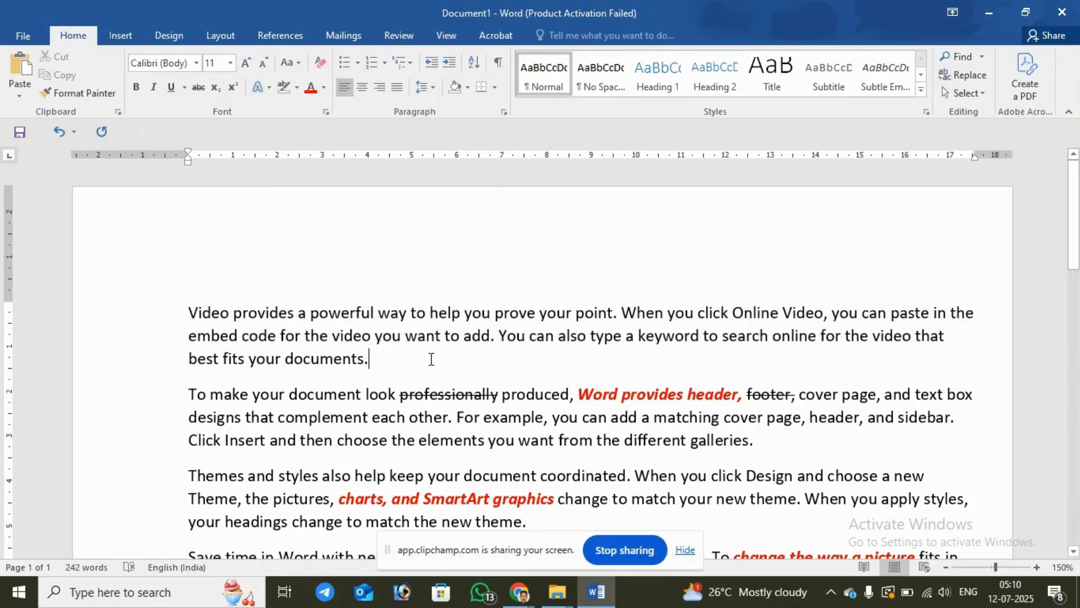